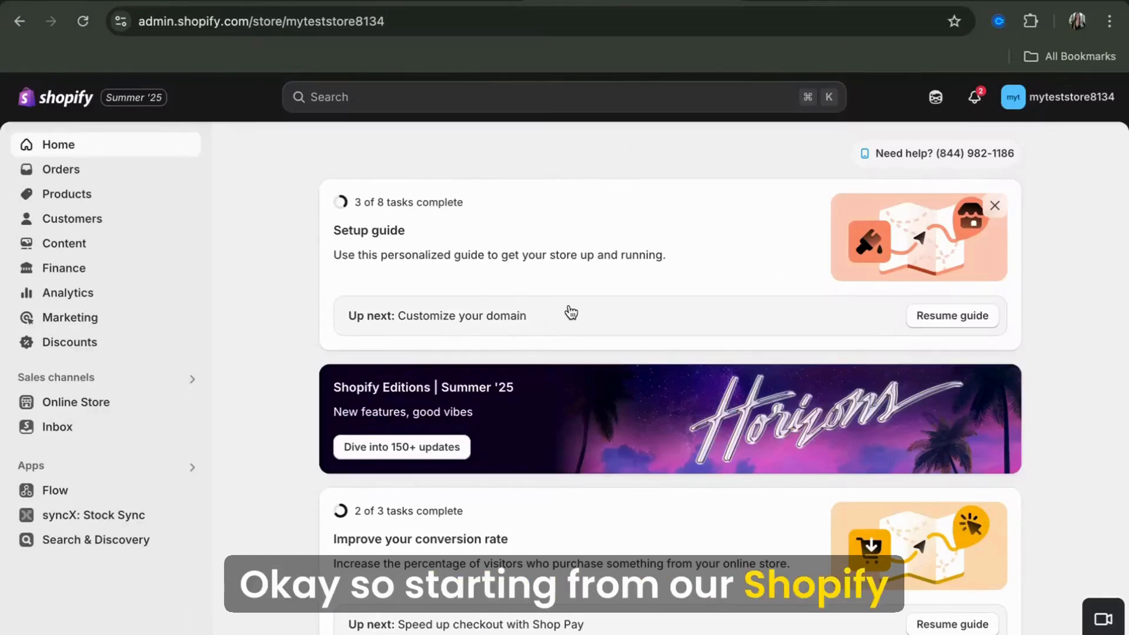
Search the store admin's apps for smile.io and open the Smile.io listing in the Shopify App Store.
left_click(578, 98)
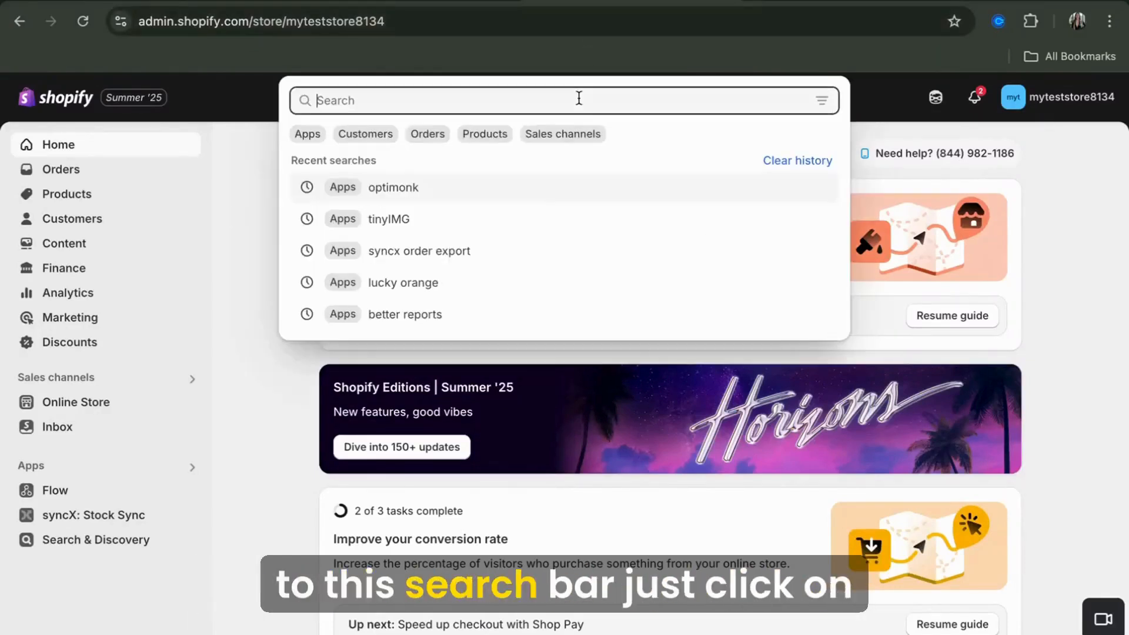
left_click(307, 134)
type("smi")
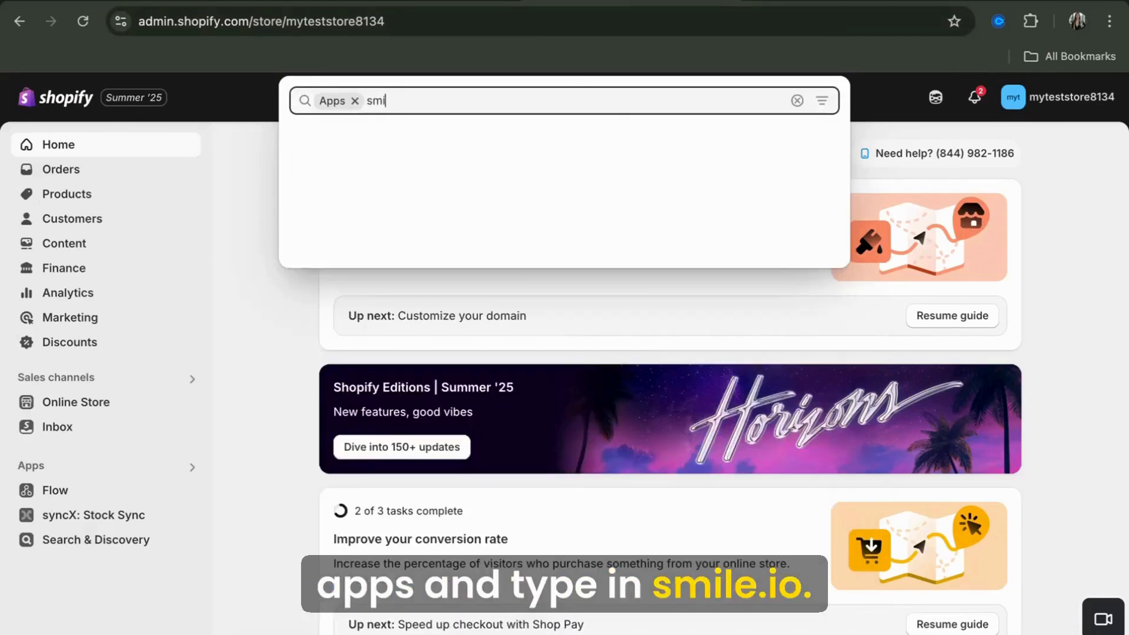
type("le.io")
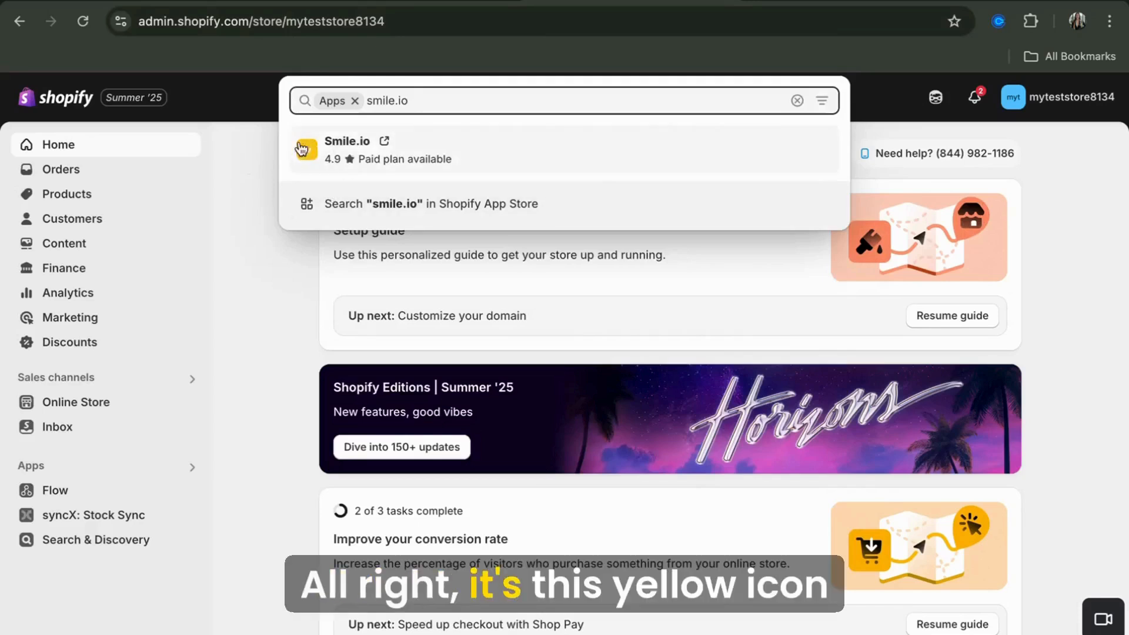
left_click(338, 150)
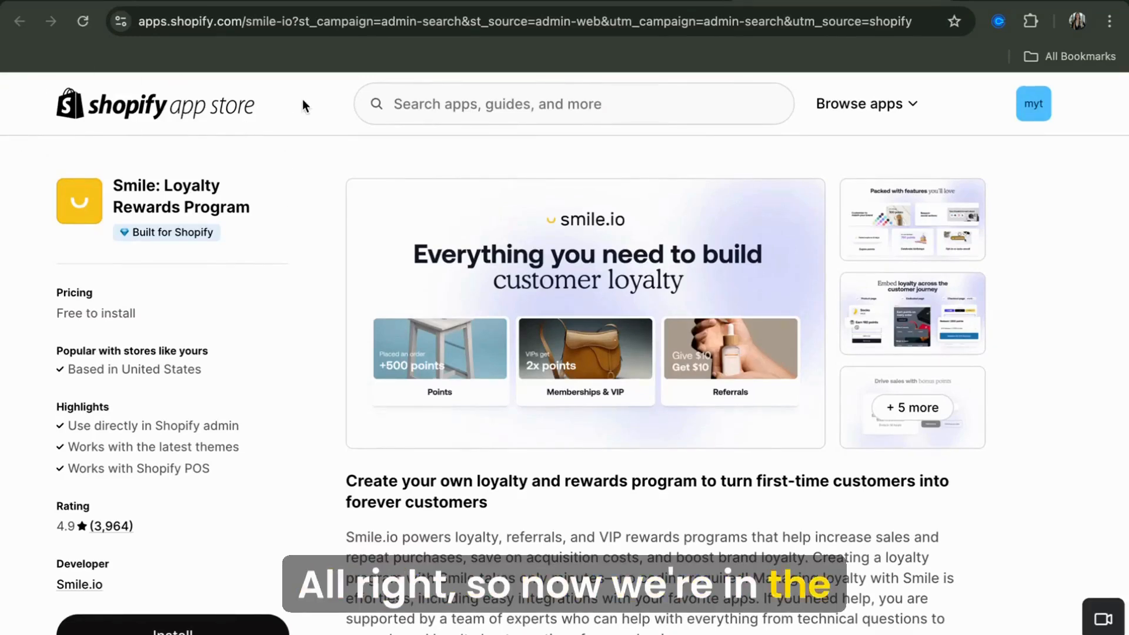
Examine the Smile.io listing's feature description, pricing plans and merchant reviews.
scroll(468, 505, "down", 5)
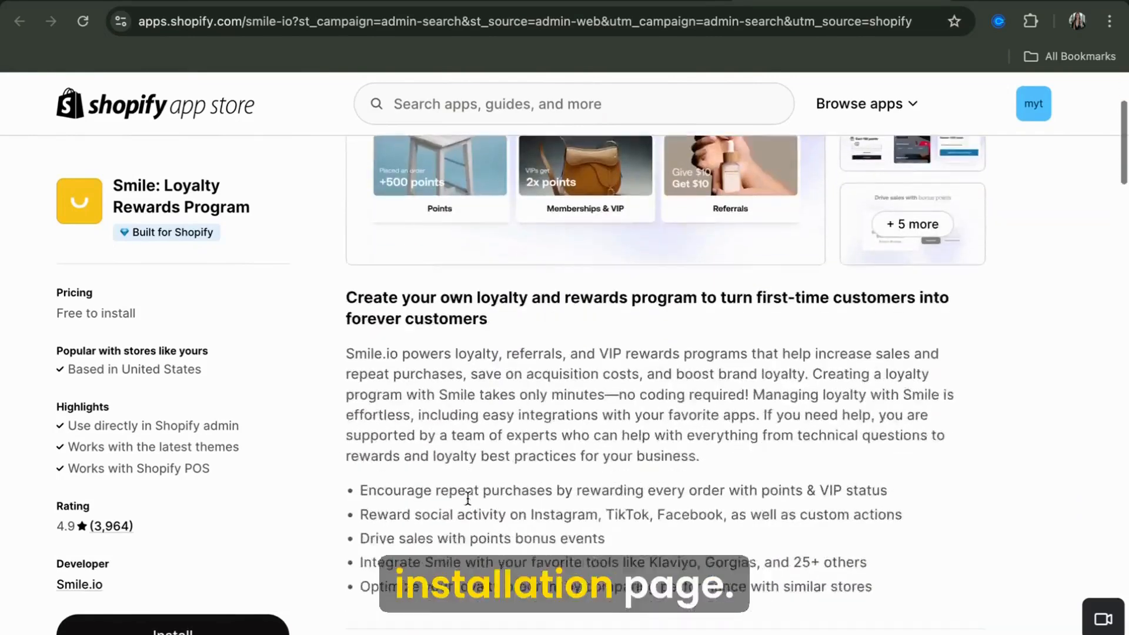
scroll(467, 498, "down", 2)
scroll(468, 498, "up", 1)
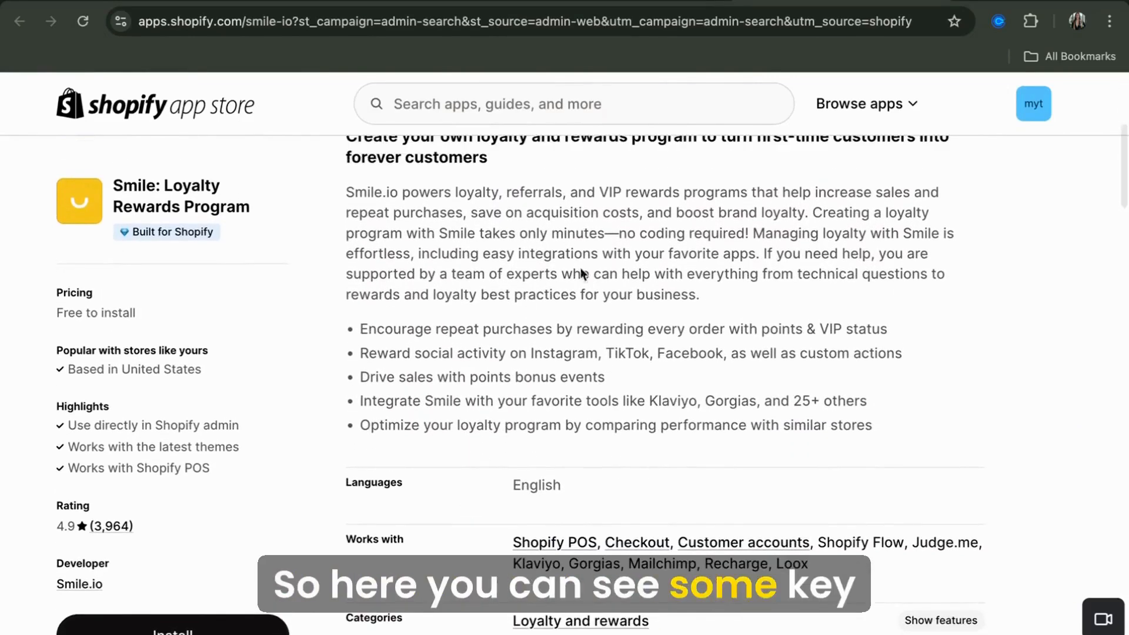
scroll(570, 341, "down", 10)
scroll(573, 288, "up", 1)
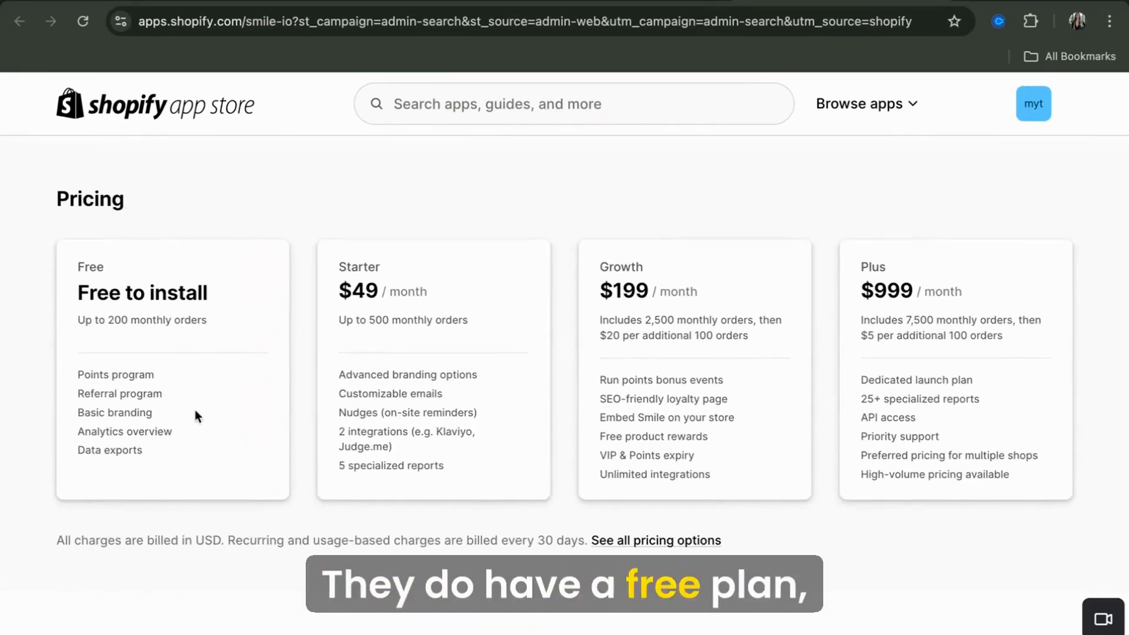
scroll(235, 422, "down", 7)
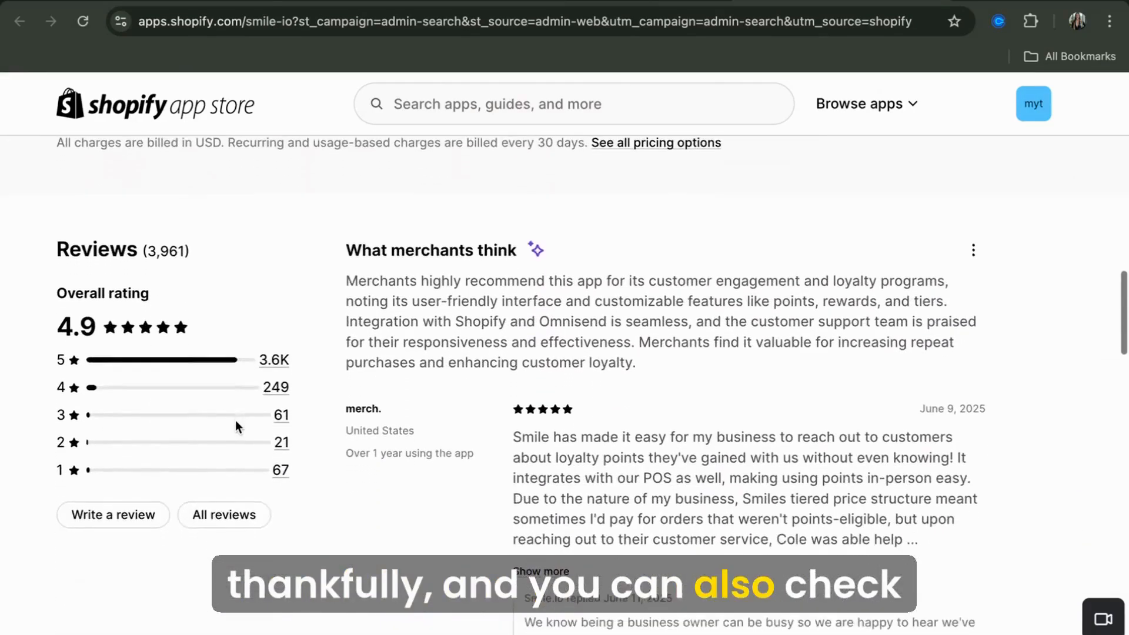
scroll(235, 420, "up", 20)
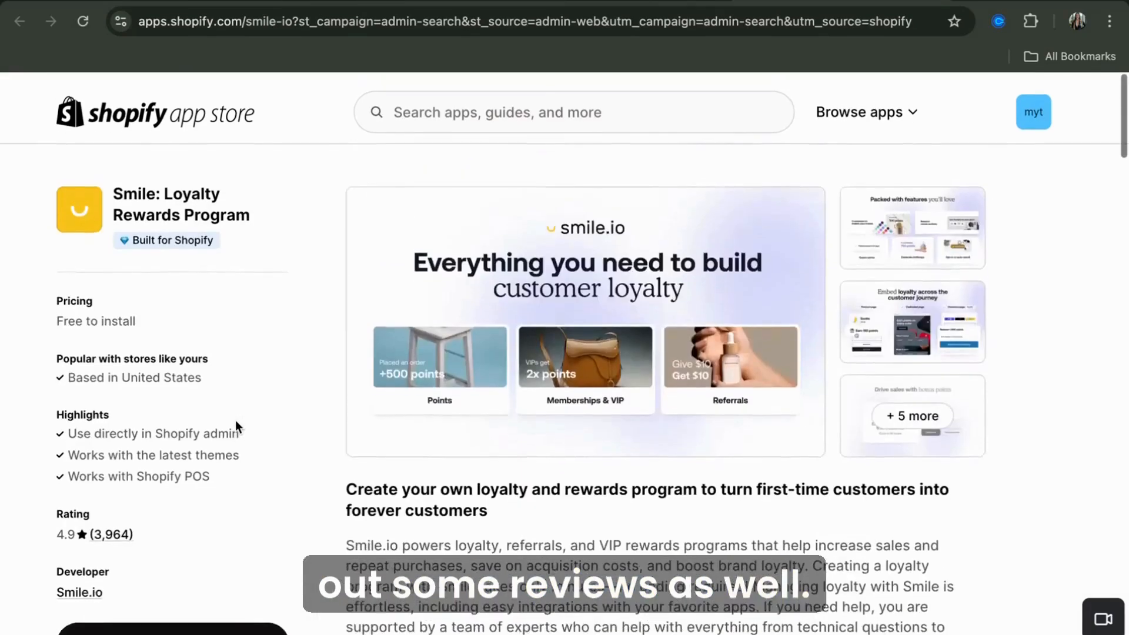
Install Smile.io on the store after reviewing the personal data access it requests.
left_click(179, 630)
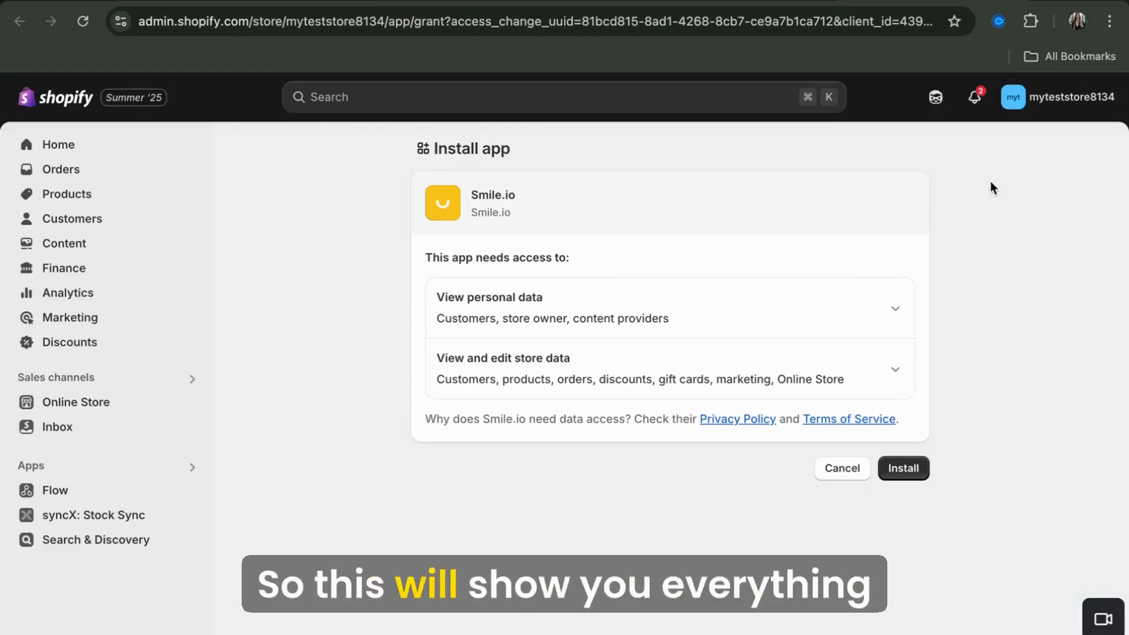
left_click(893, 310)
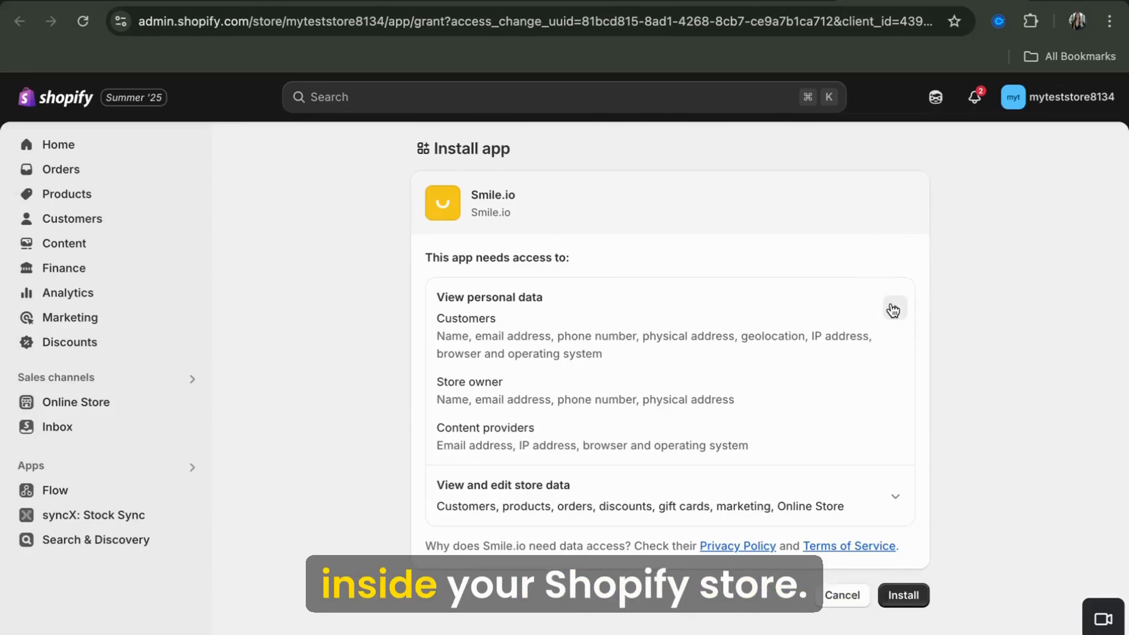
left_click(893, 311)
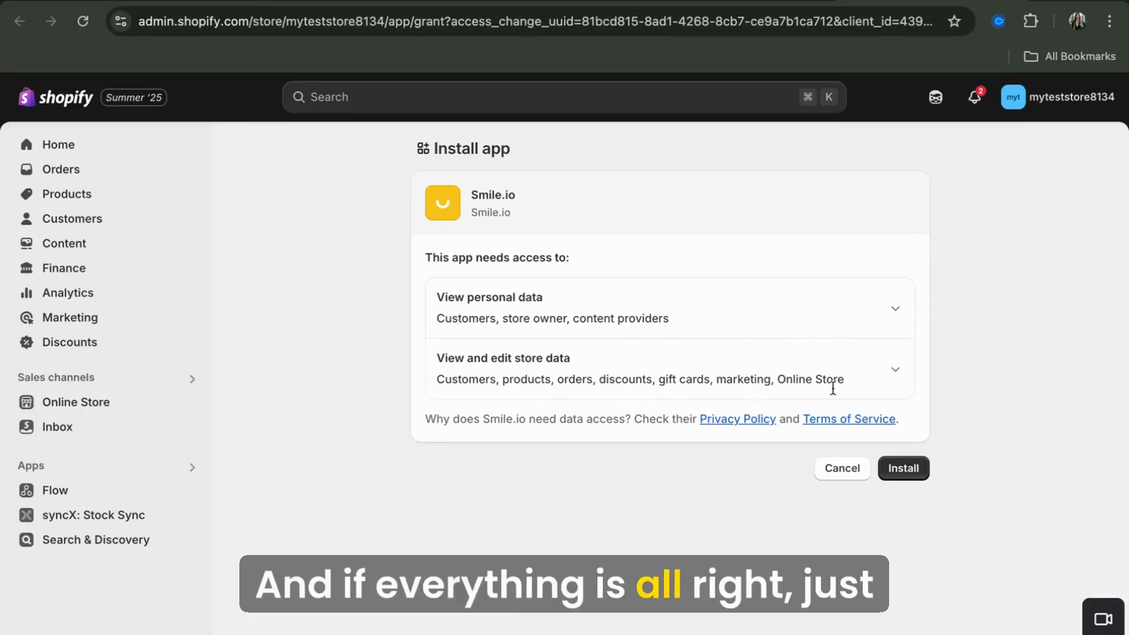
left_click(903, 469)
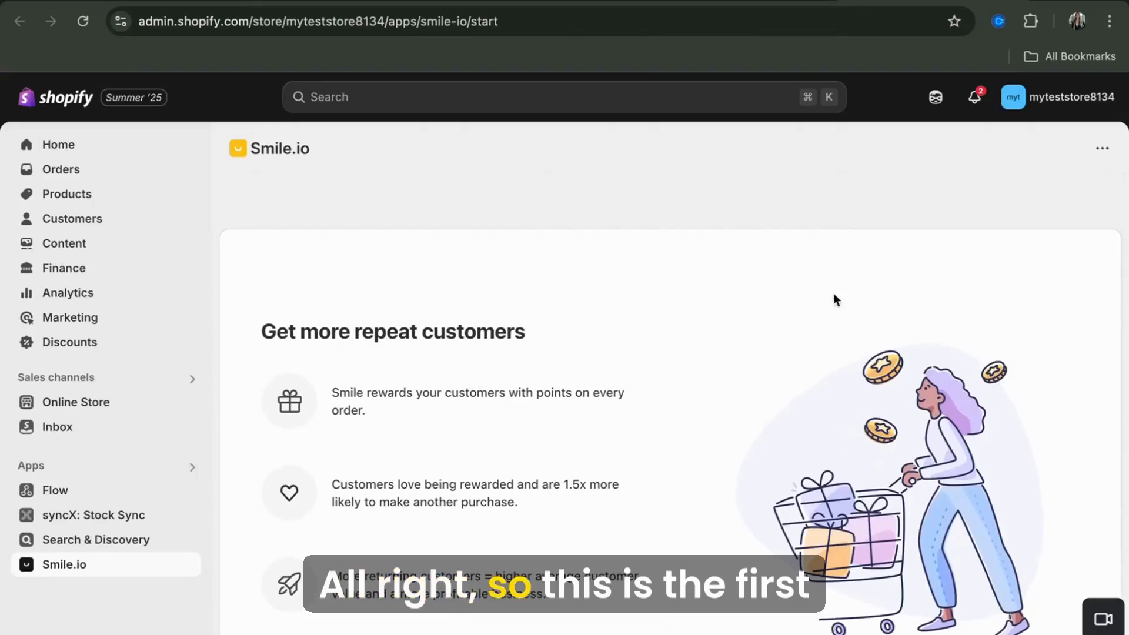
Start the loyalty program setup, accept 5% back in points on every order, and continue past the launcher introduction.
scroll(586, 396, "down", 2)
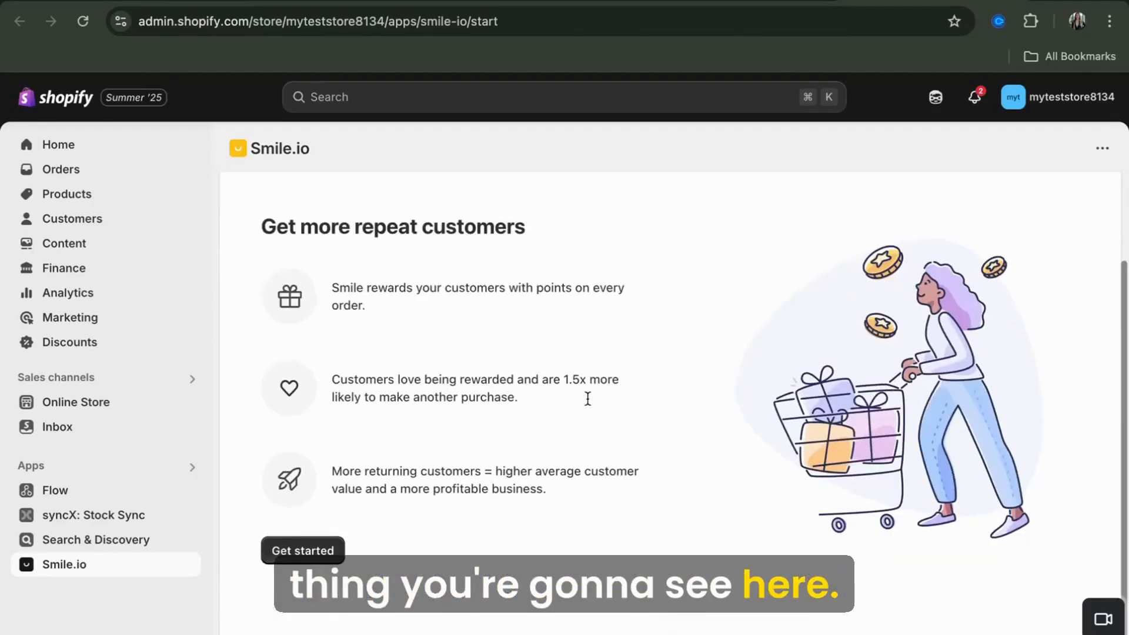
left_click(301, 551)
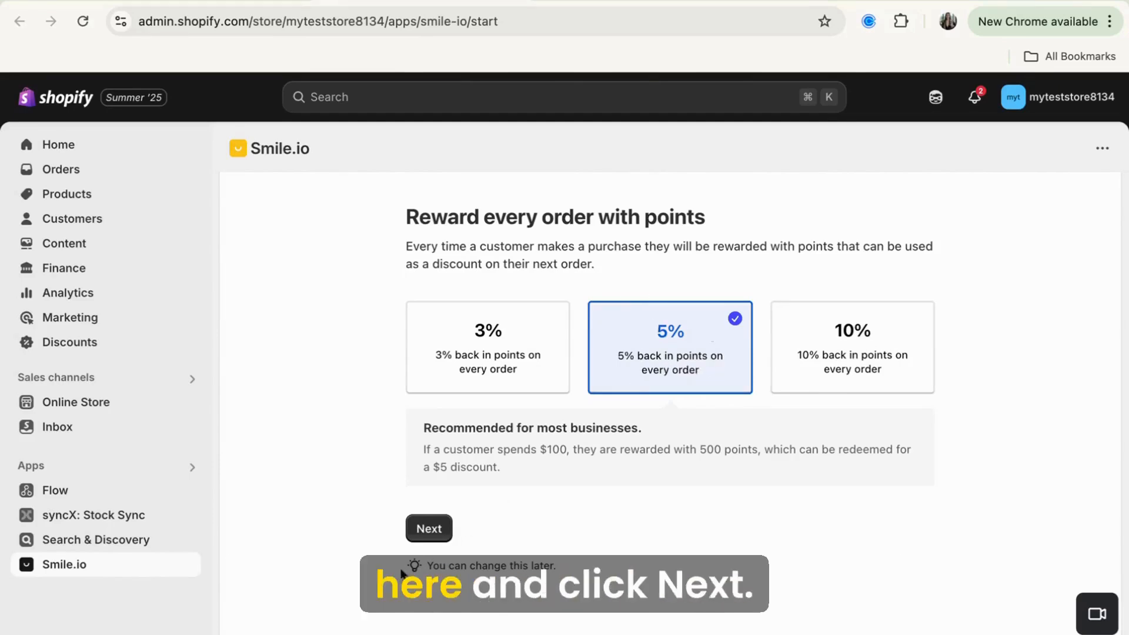
left_click(427, 531)
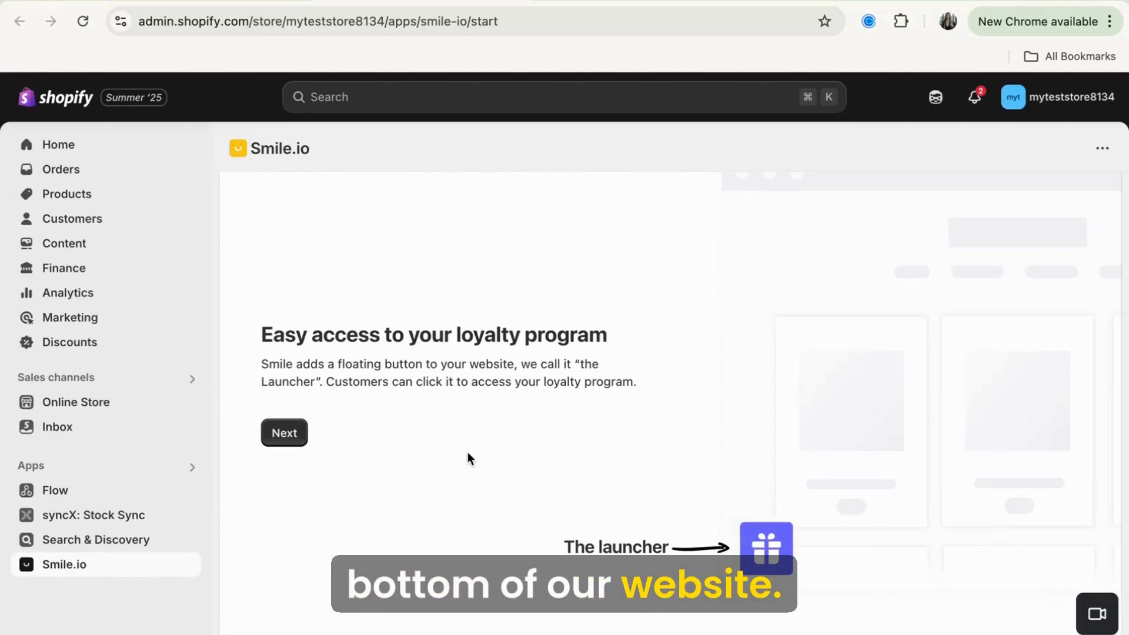
left_click(281, 434)
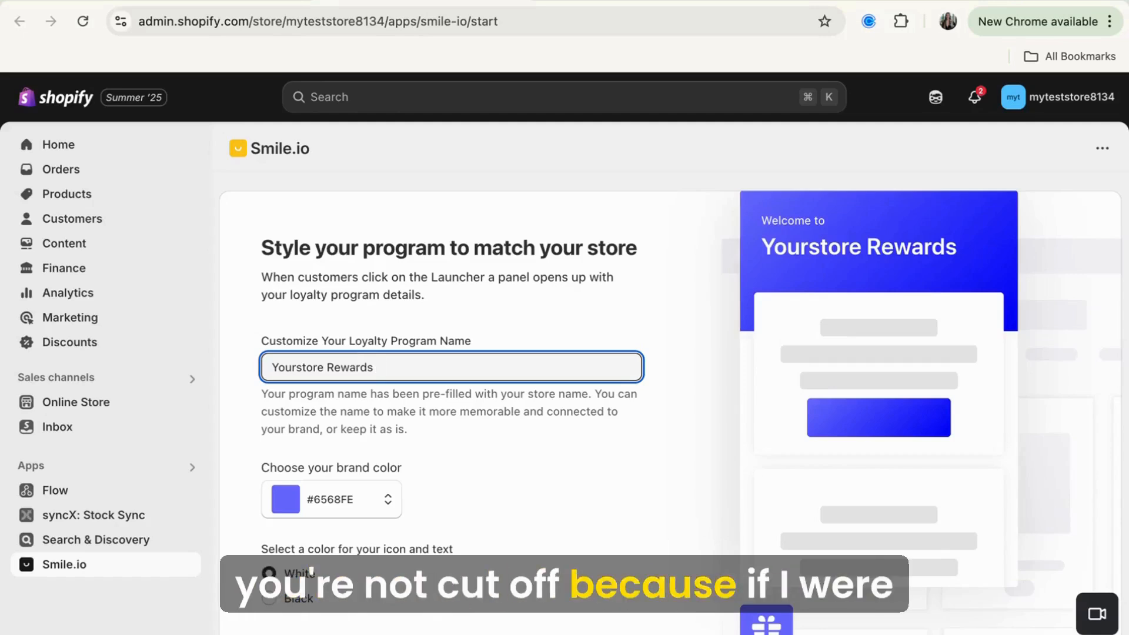
Set the loyalty program name to "Yourstore Rewards Program".
type("program")
key("BackSpace")
key("BackSpace")
key("BackSpace")
key("BackSpace")
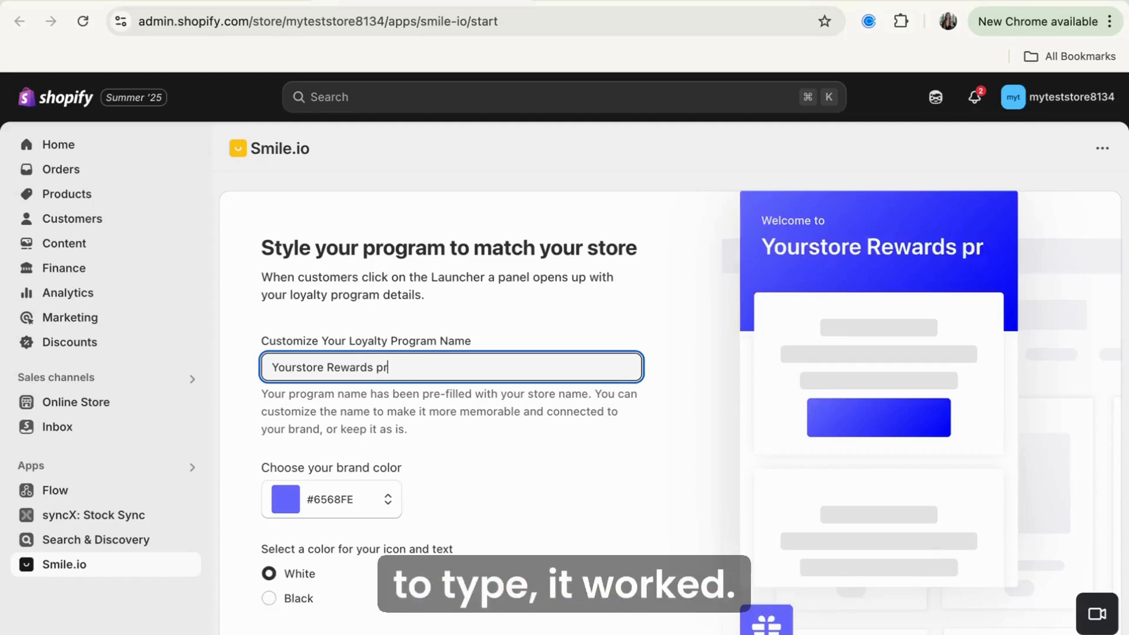
key("BackSpace")
type("Program")
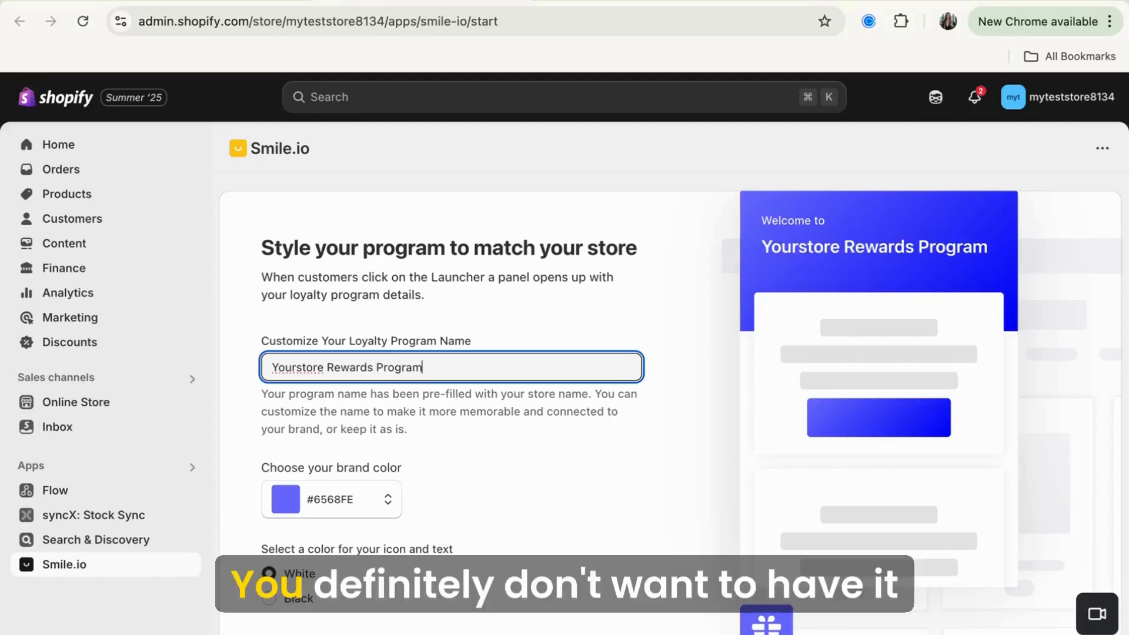
Test how a longer program name fits the preview by appending extra letters, and remove them again.
type("mmmm")
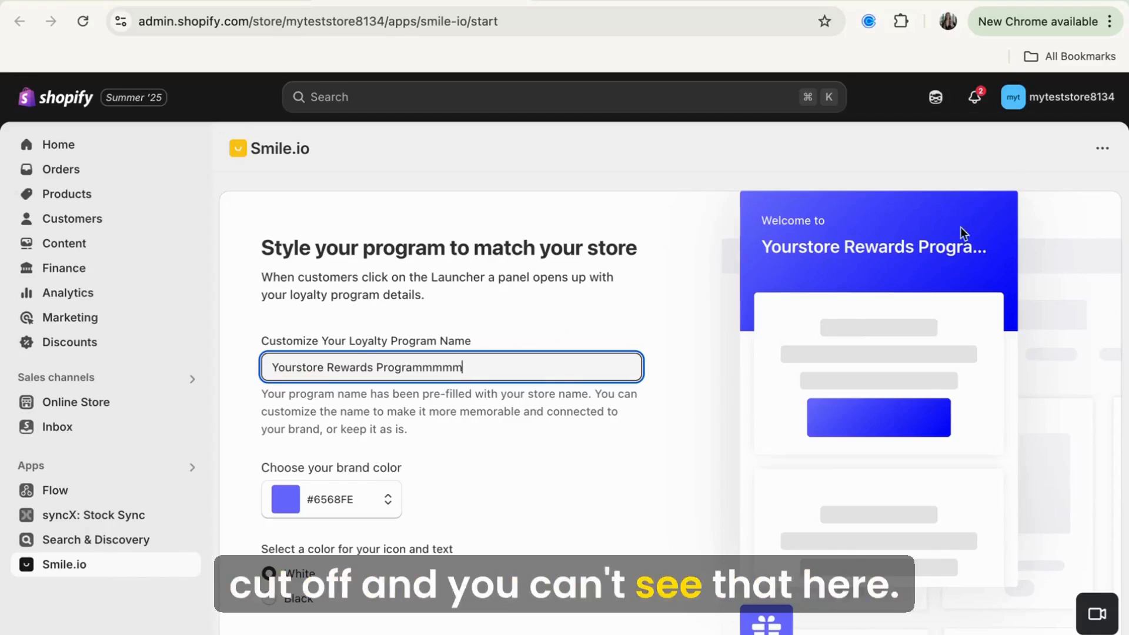
key("BackSpace")
key("BackSpace")
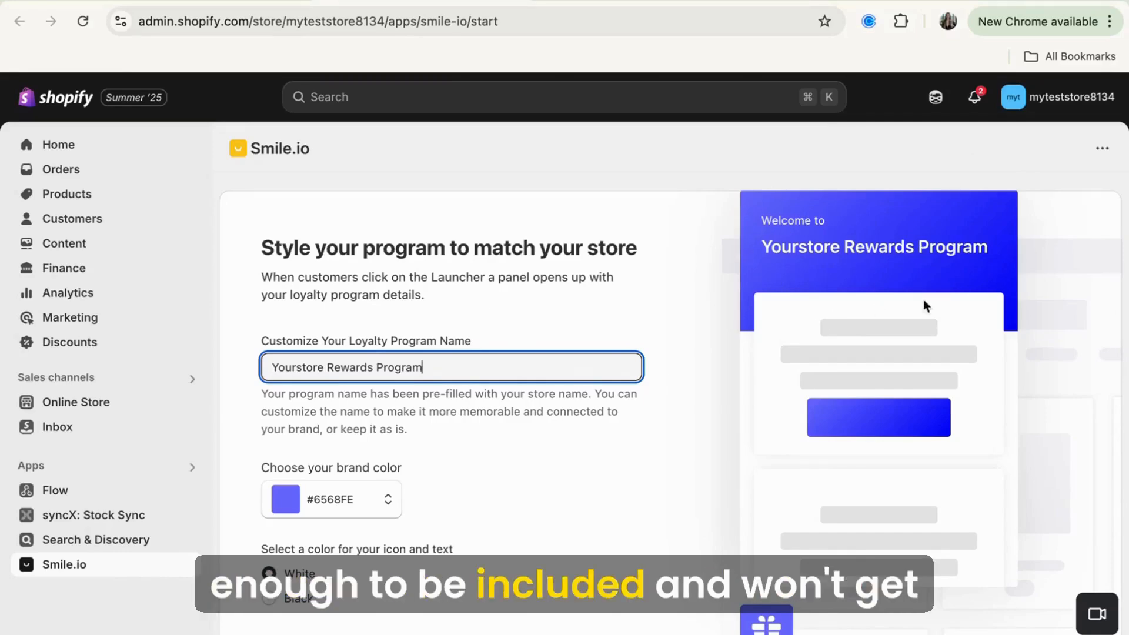
type("mmm")
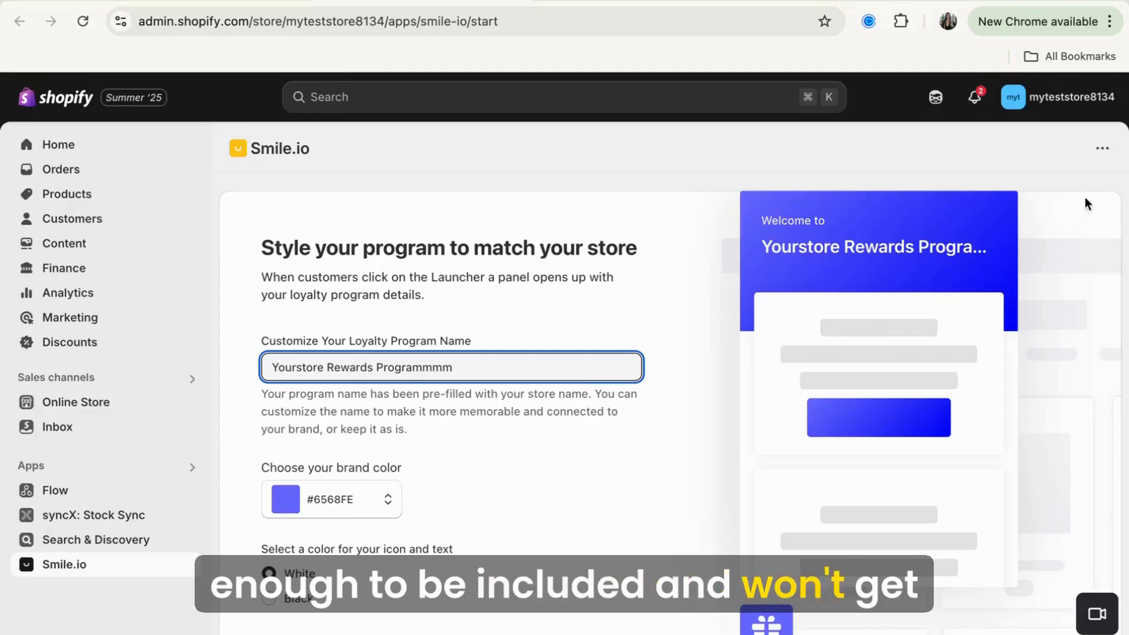
key("BackSpace")
key("BackSpace")
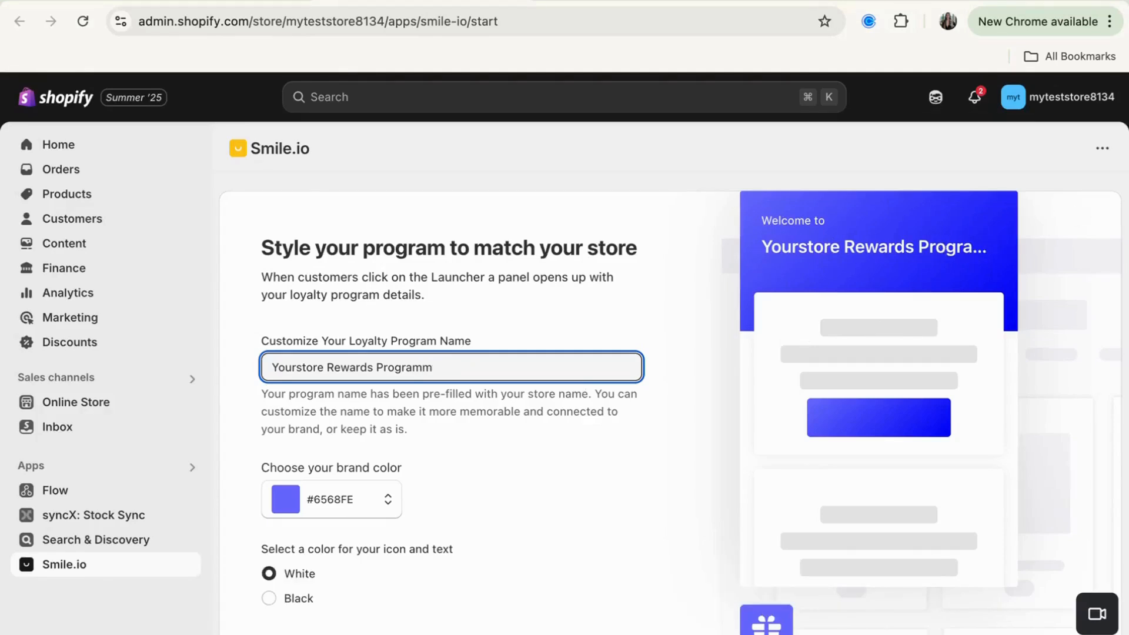
Set the brand color to #fe7a65, try black for the icon and text, and choose white.
scroll(691, 387, "down", 2)
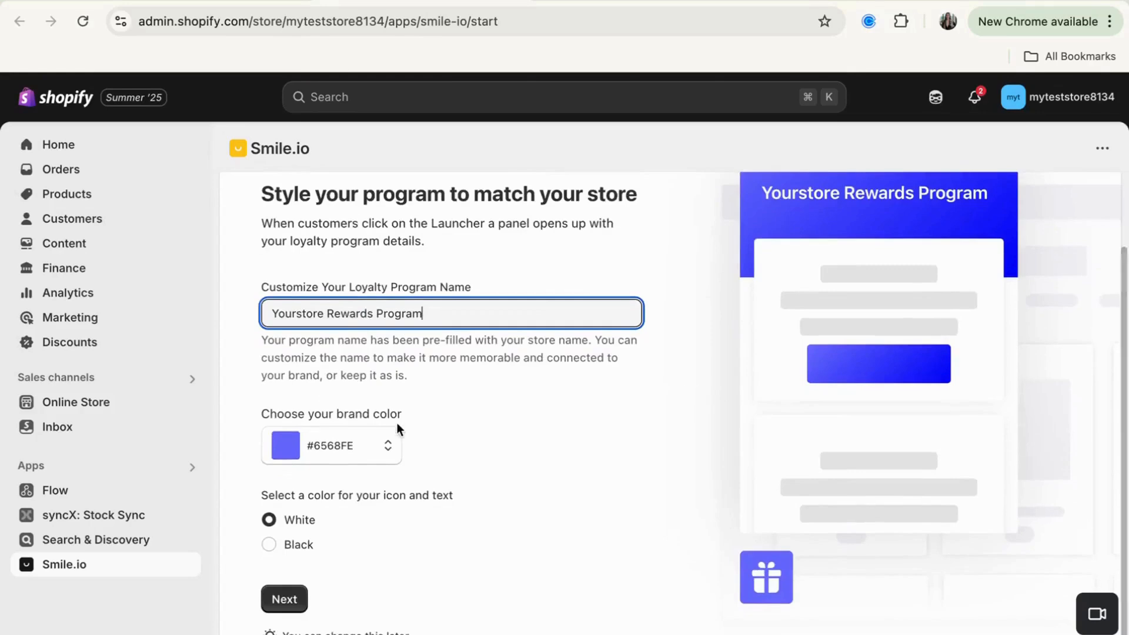
left_click(353, 445)
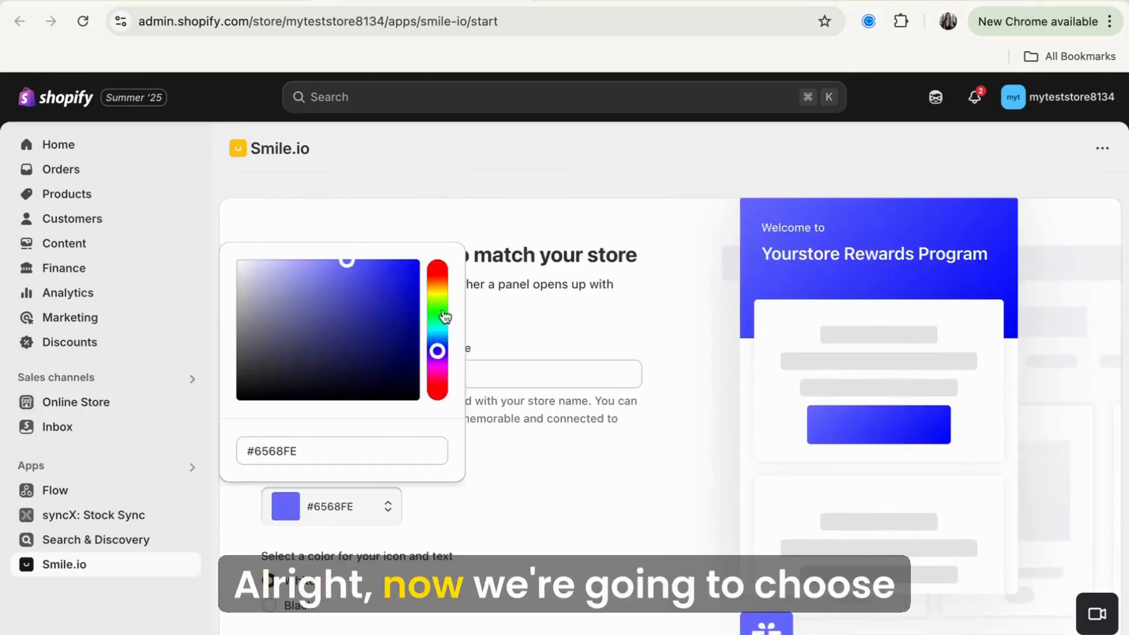
left_click(437, 273)
left_click(559, 461)
scroll(559, 461, "down", 2)
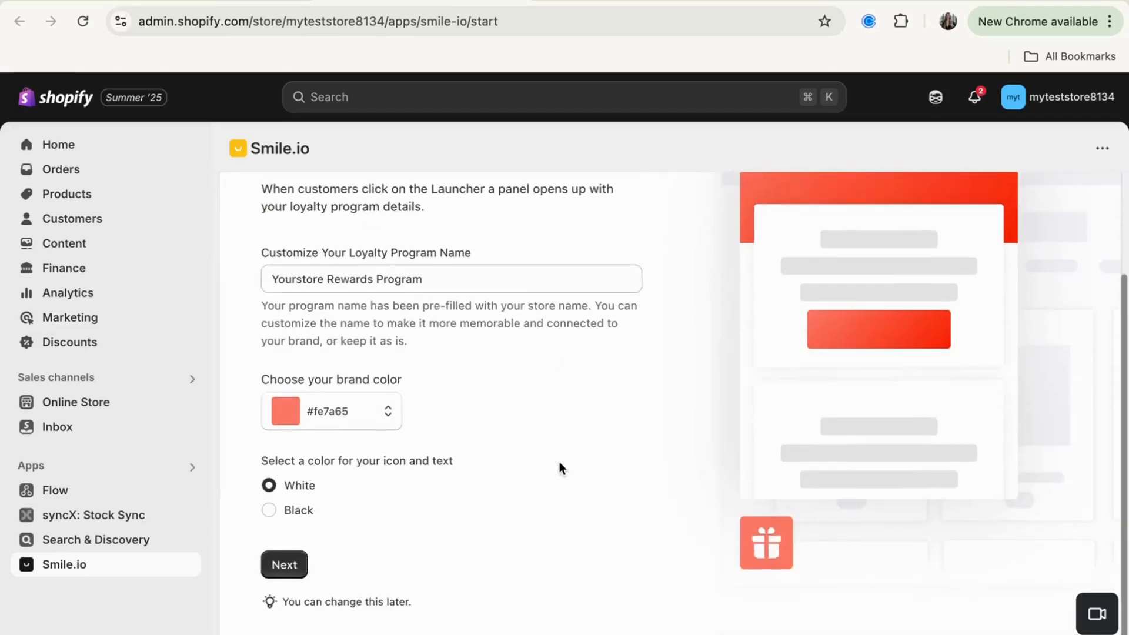
left_click(291, 509)
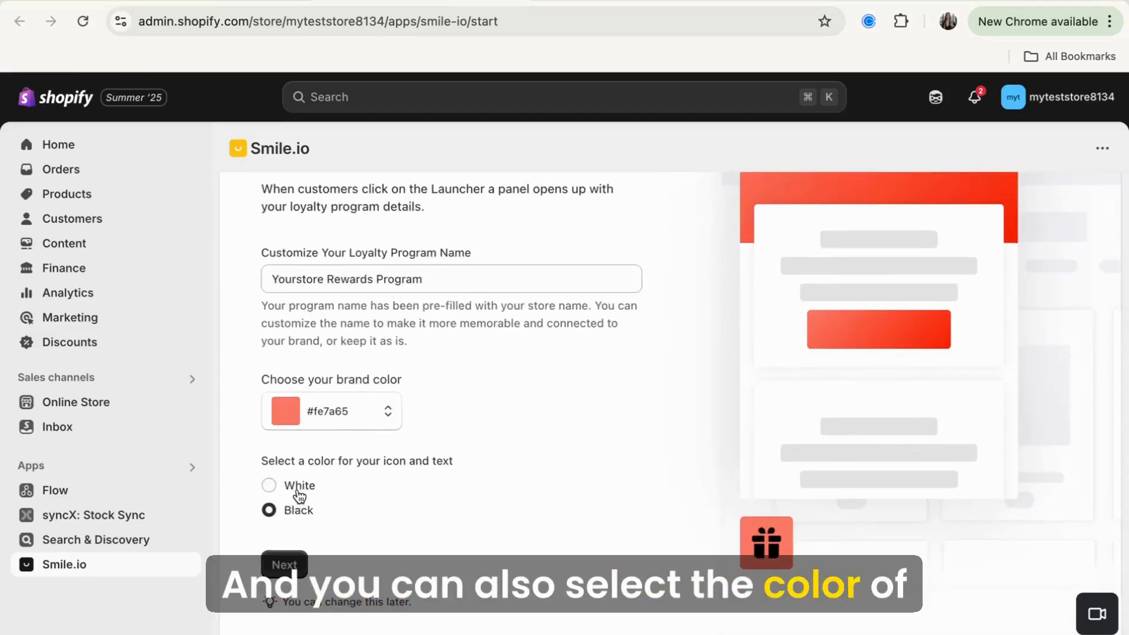
left_click(298, 496)
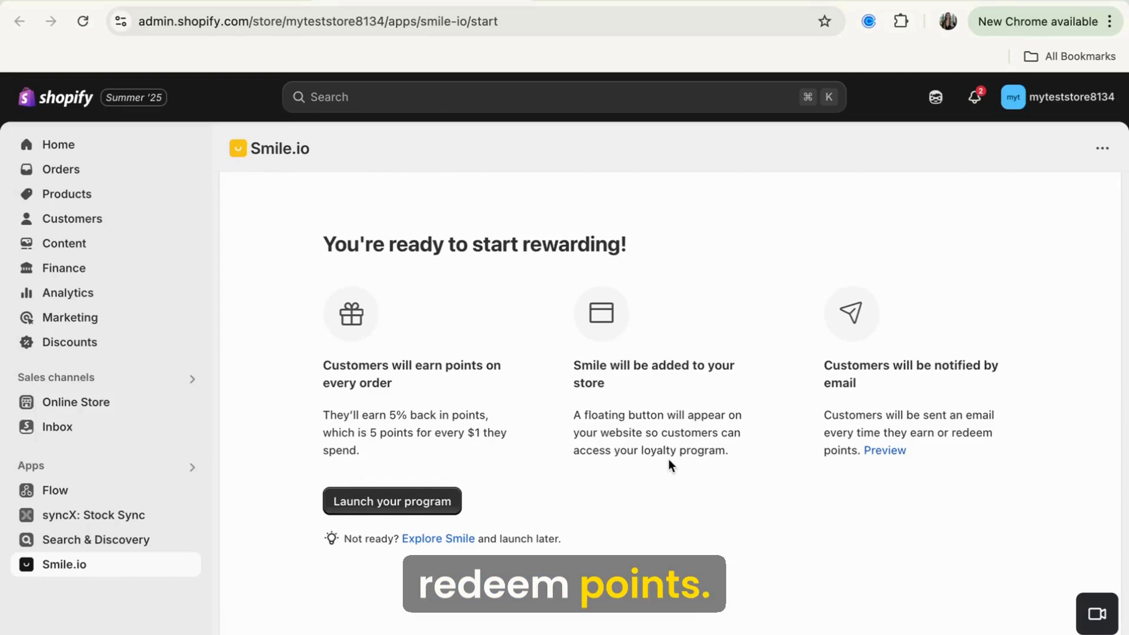
Launch the loyalty program, enable the Smile.io app embed in the store theme, and save the theme.
left_click(417, 505)
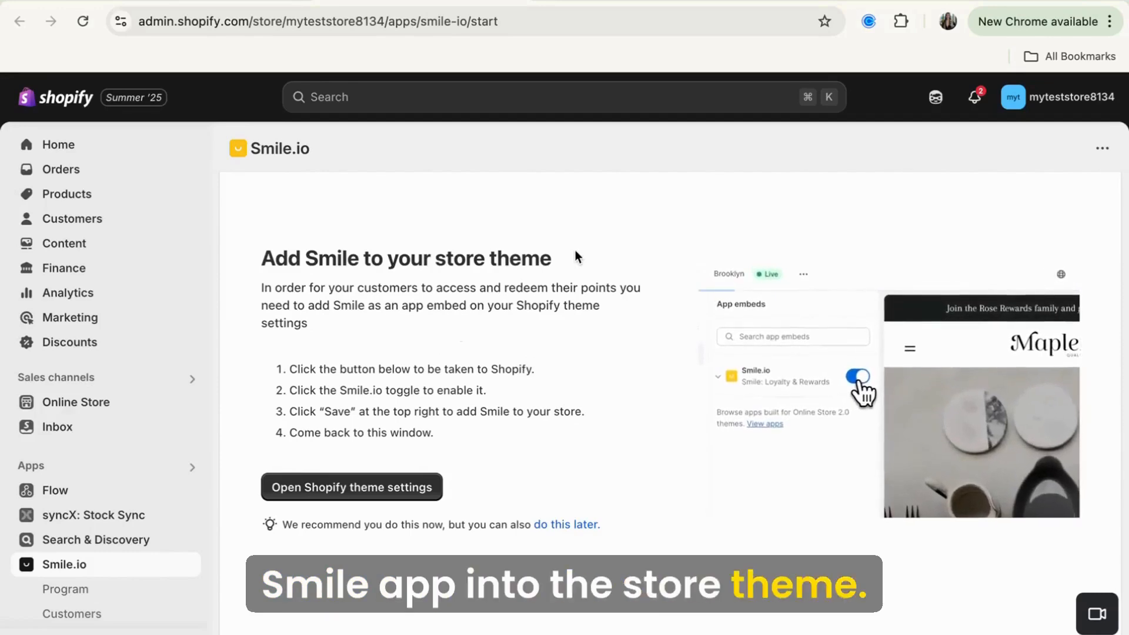
left_click(366, 488)
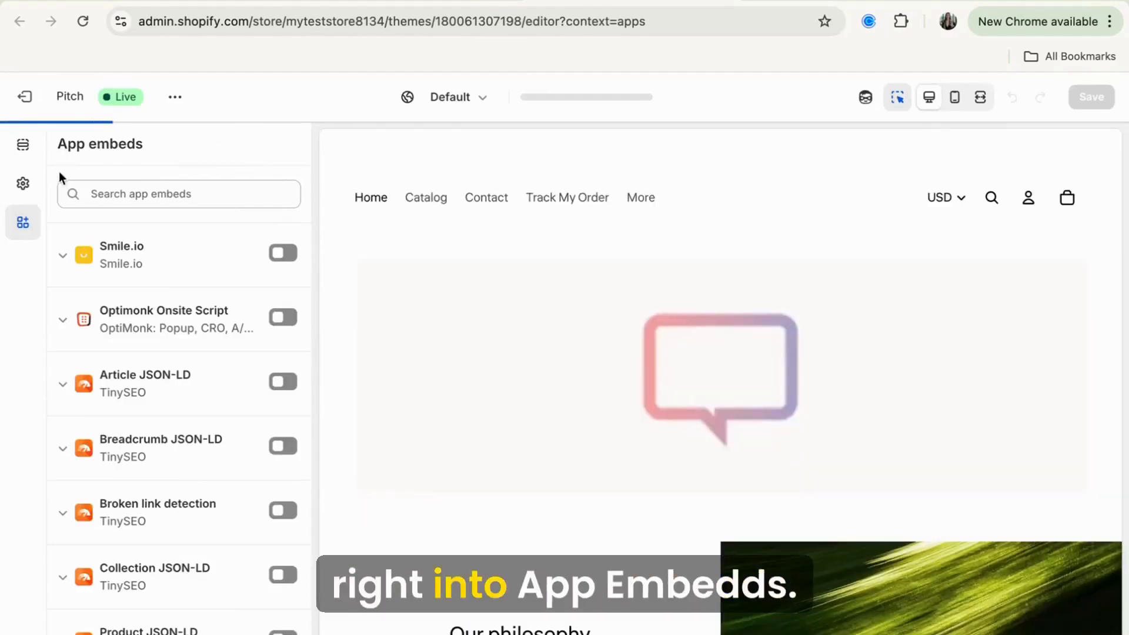
left_click(286, 254)
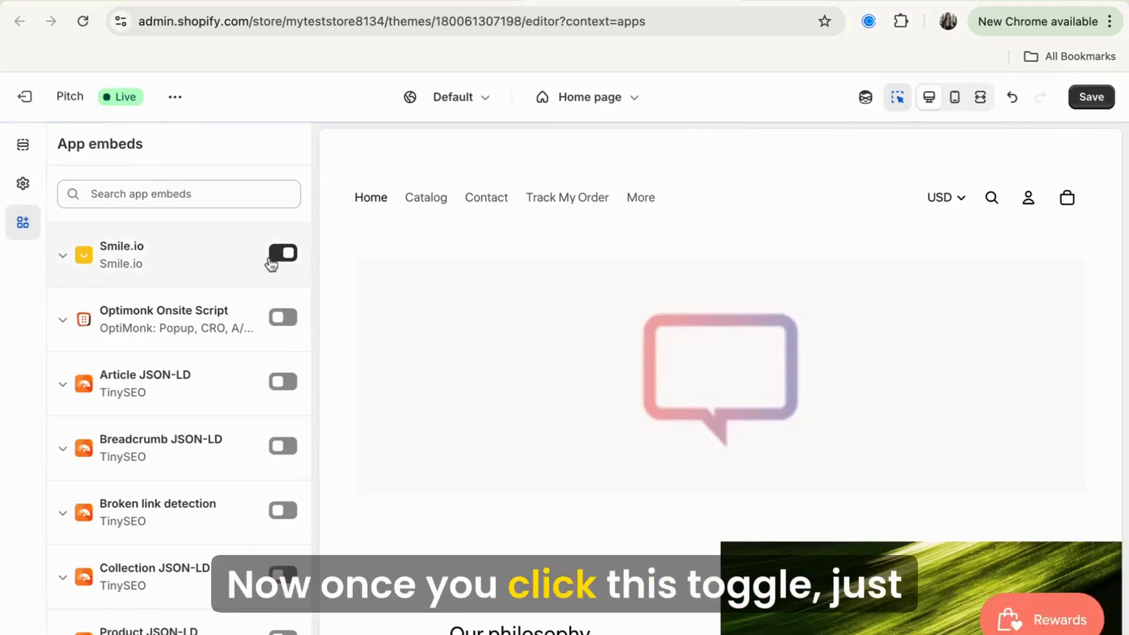
left_click(1095, 98)
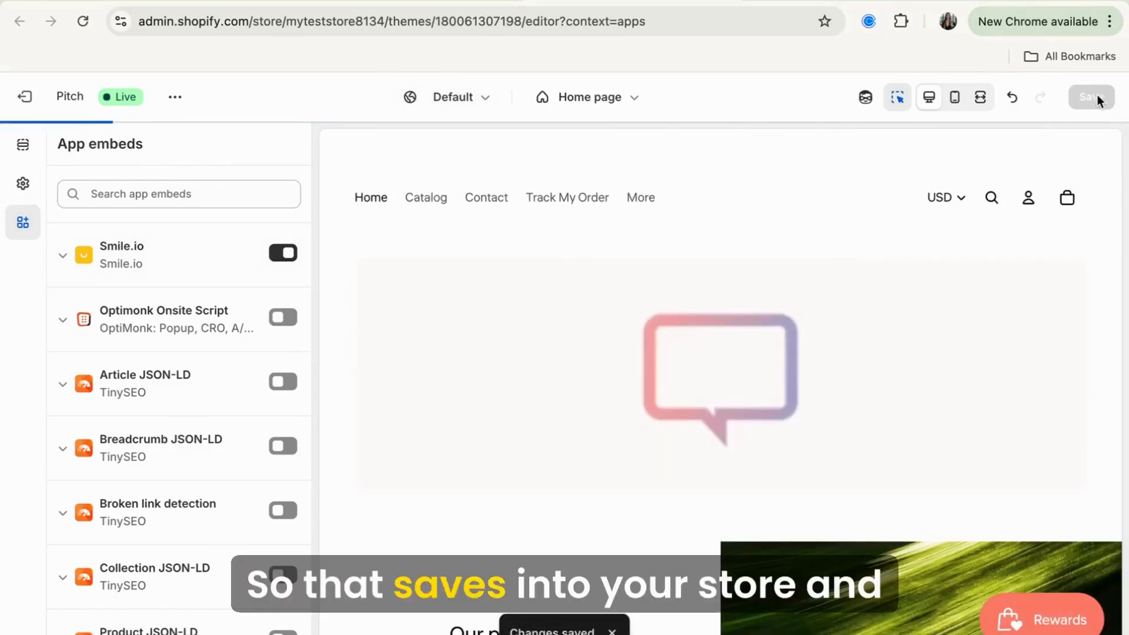
Go back to the Smile.io points program and start adding a Celebrate a birthday way to earn.
left_click(722, 1)
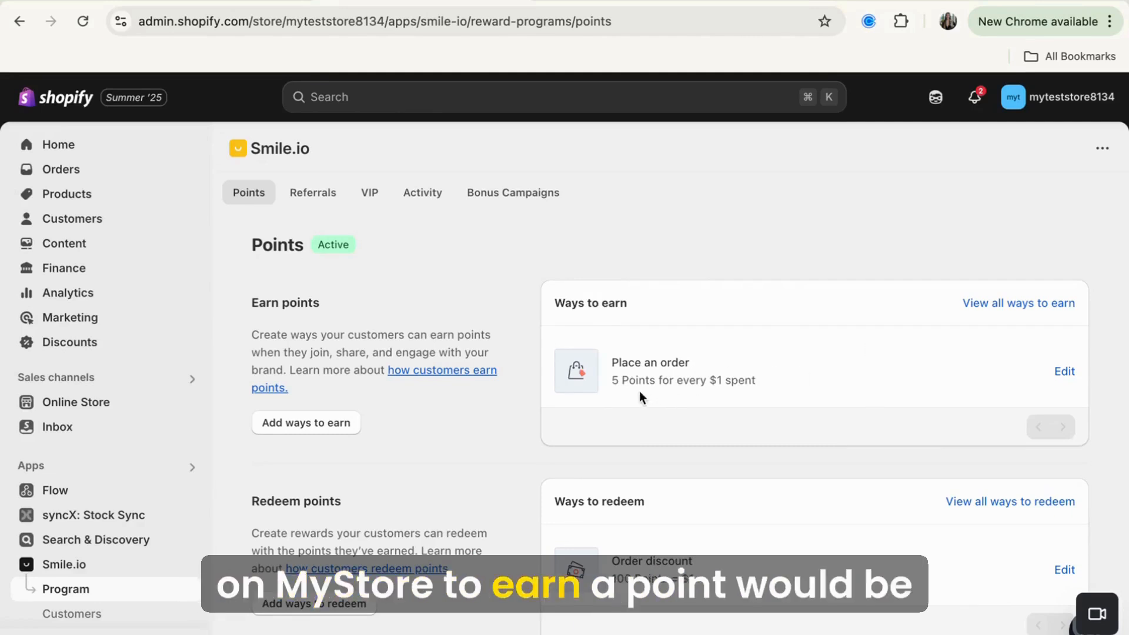
scroll(722, 397, "down", 1)
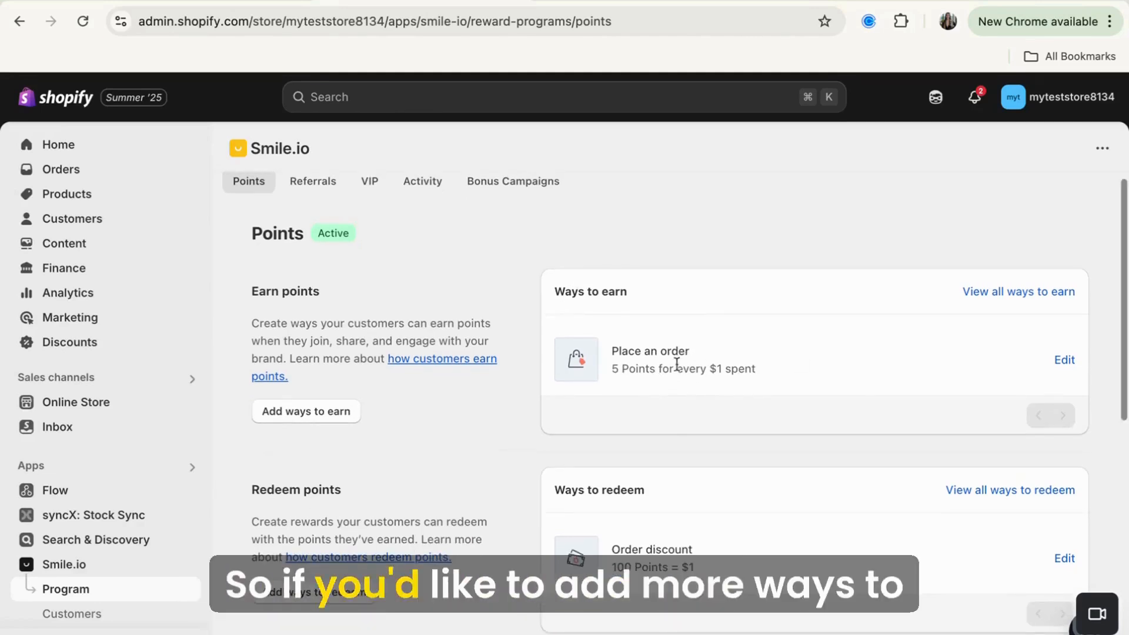
left_click(288, 414)
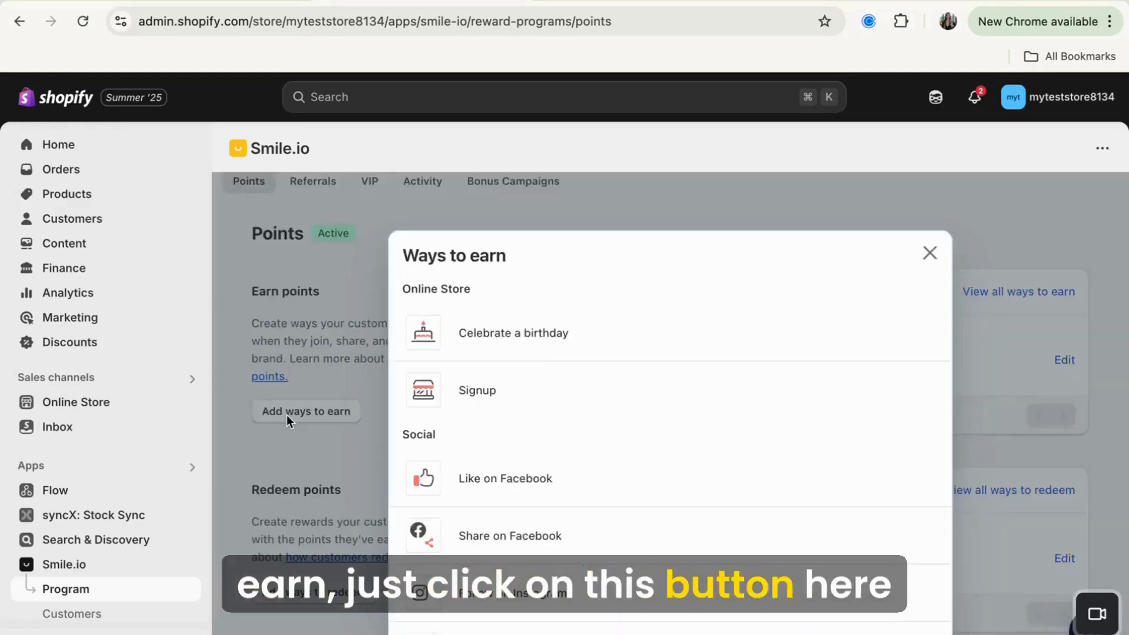
scroll(656, 418, "down", 3)
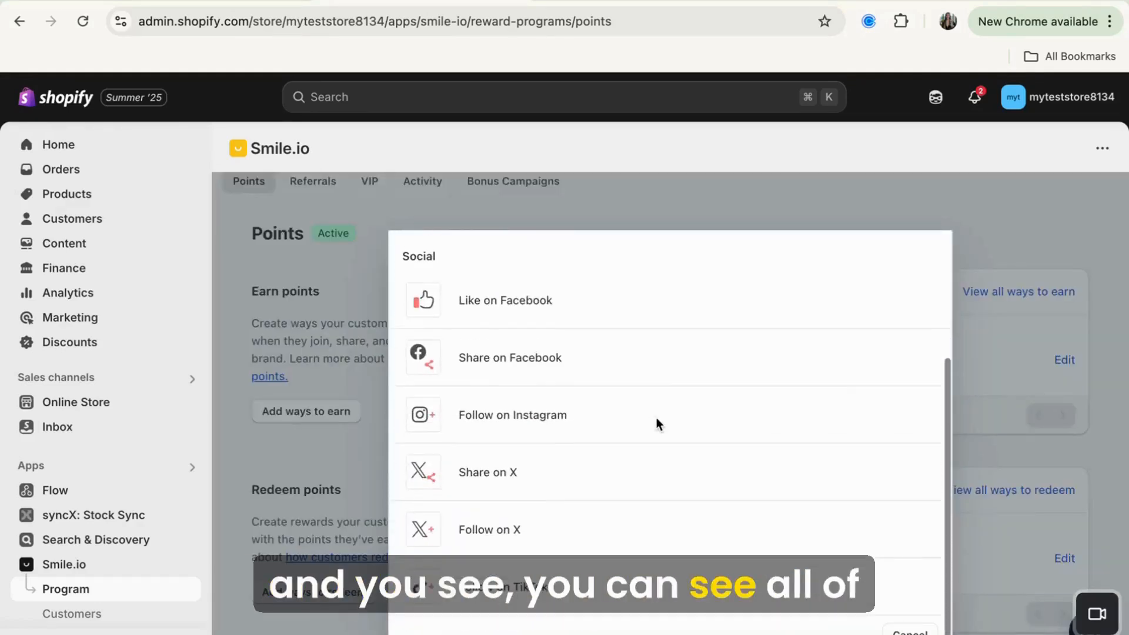
scroll(656, 418, "up", 3)
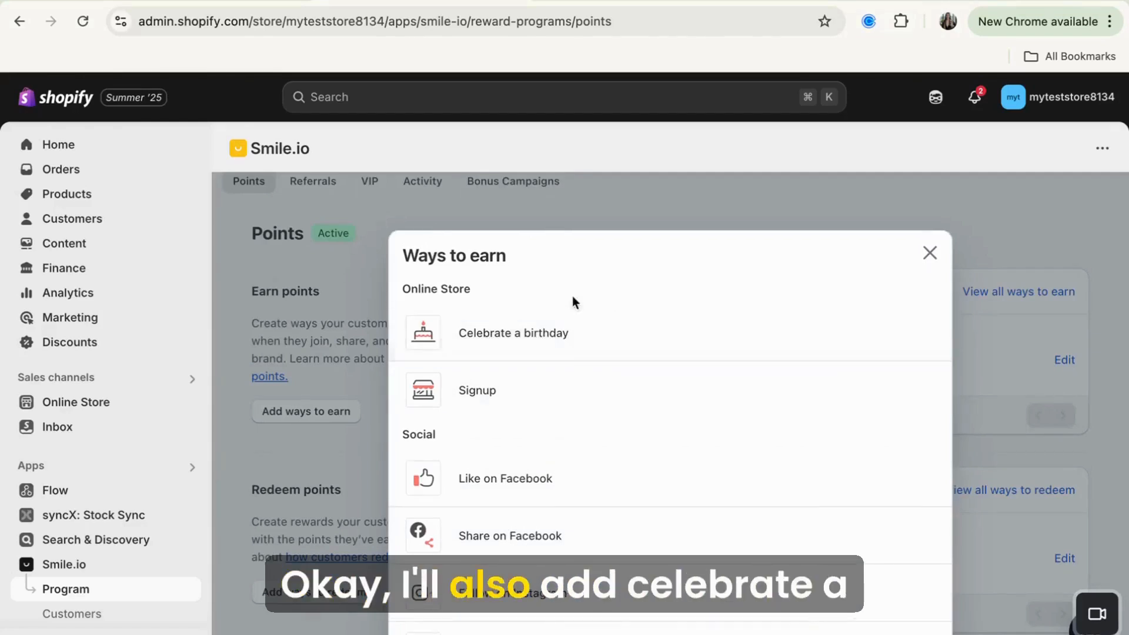
left_click(606, 352)
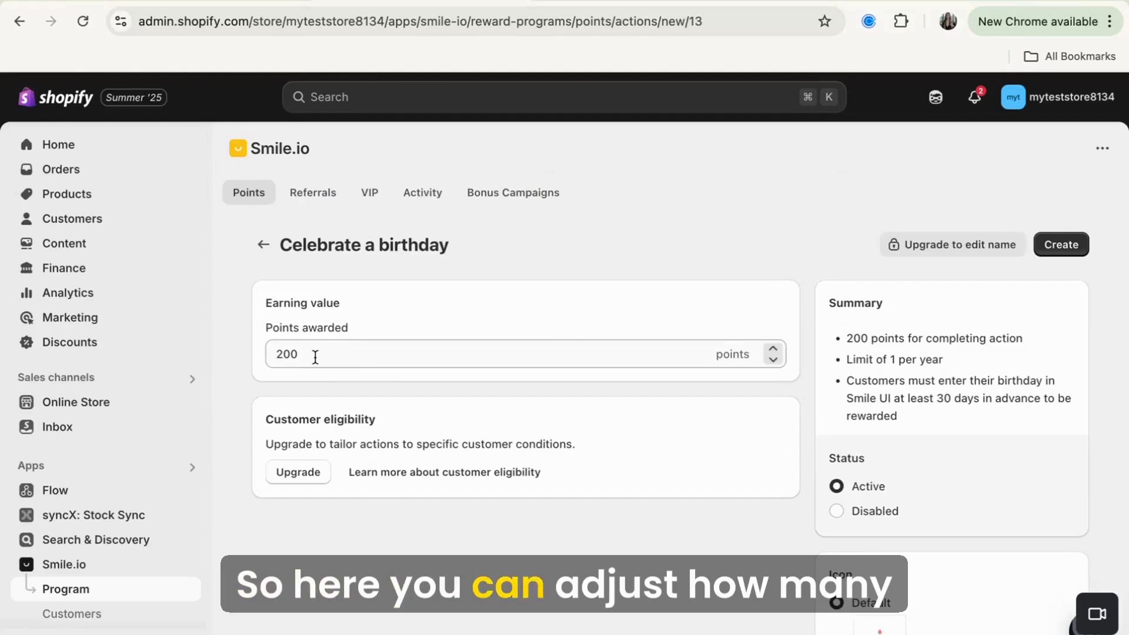
Create the birthday earning action as active with 200 points awarded, and go back to the list of actions.
scroll(322, 405, "down", 2)
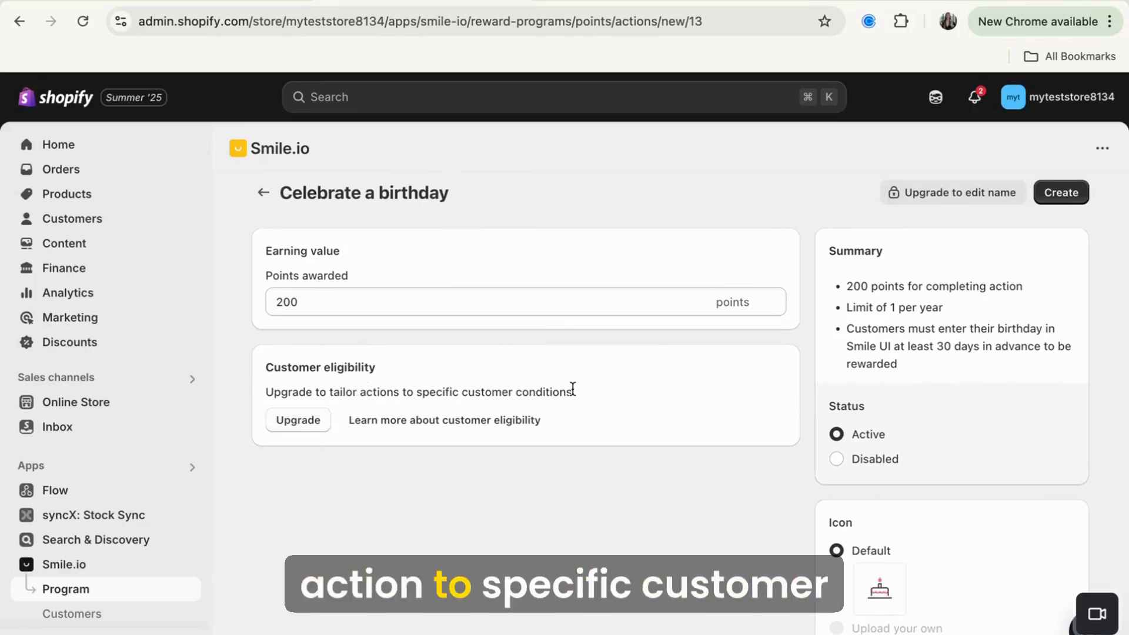
scroll(940, 365, "down", 3)
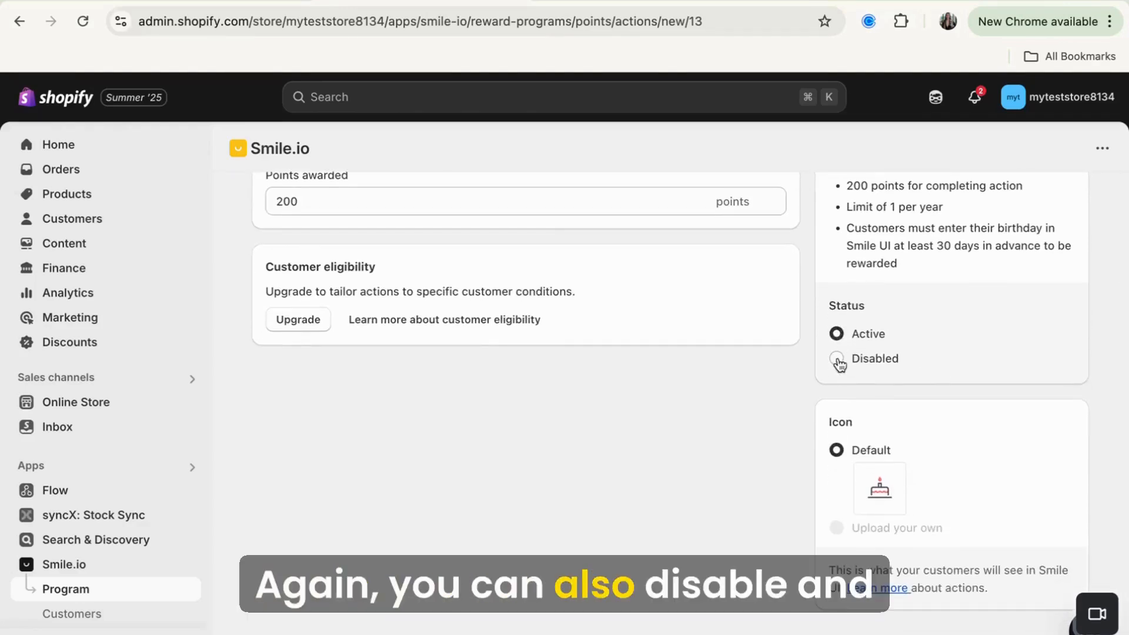
scroll(835, 335, "up", 4)
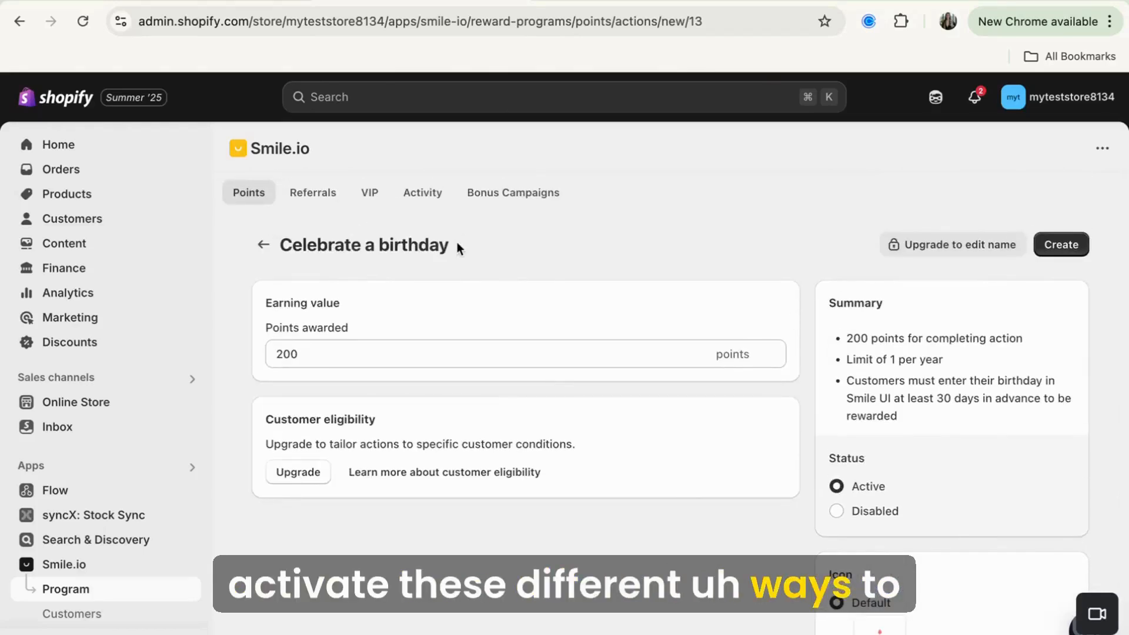
scroll(841, 274, "down", 3)
scroll(866, 389, "up", 3)
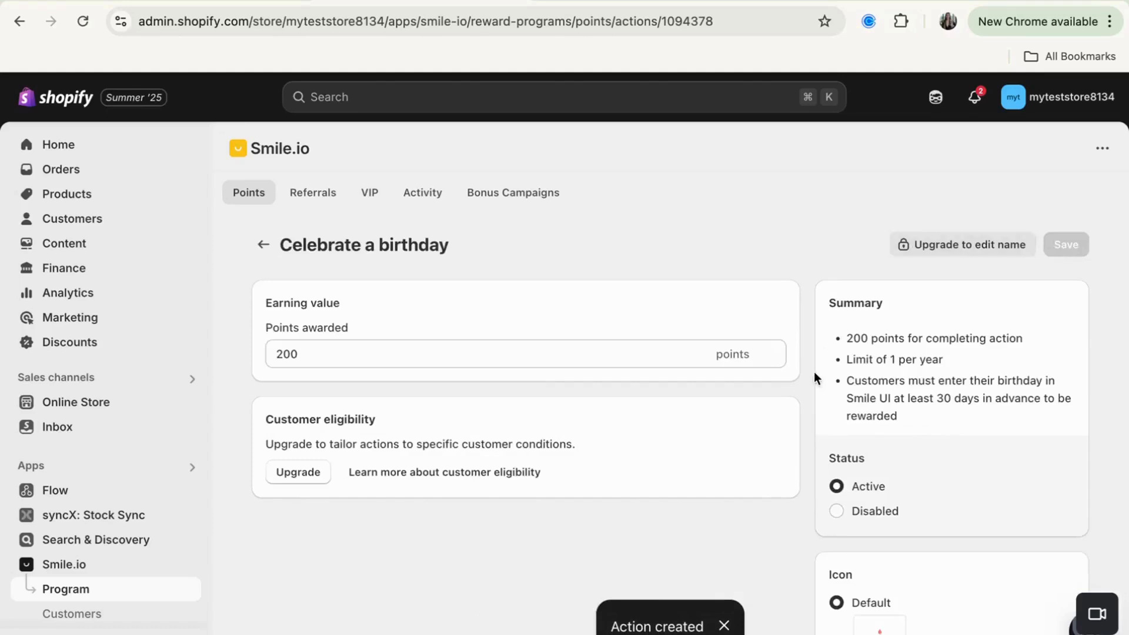
left_click(263, 244)
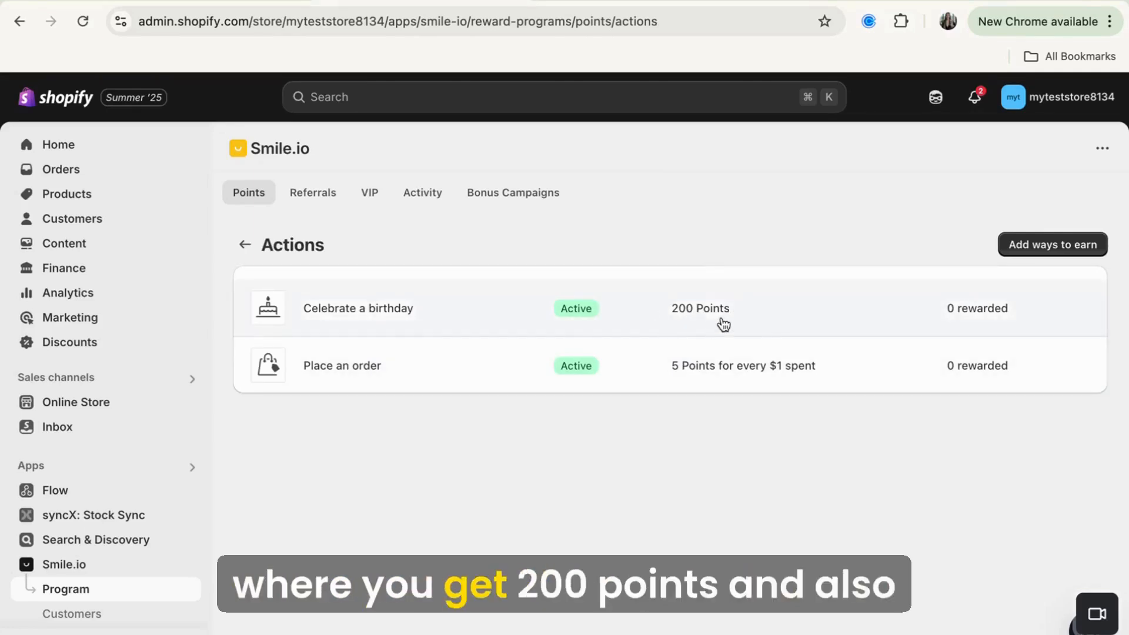
Return to the points overview and start adding a Percentage off way to redeem points.
left_click(243, 244)
scroll(652, 448, "down", 1)
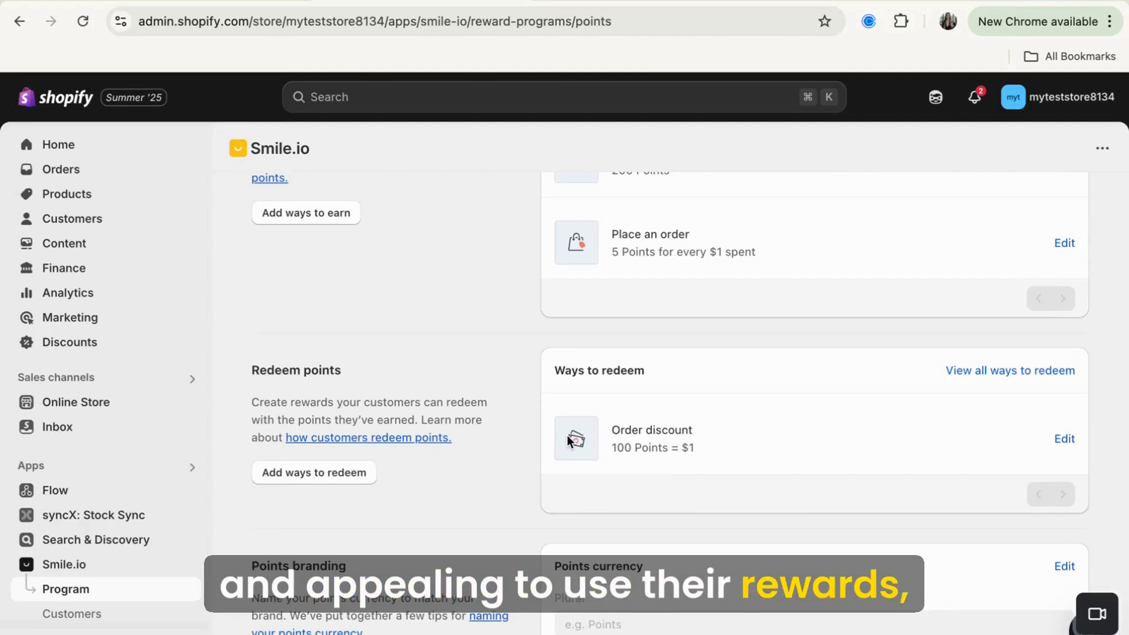
left_click(333, 474)
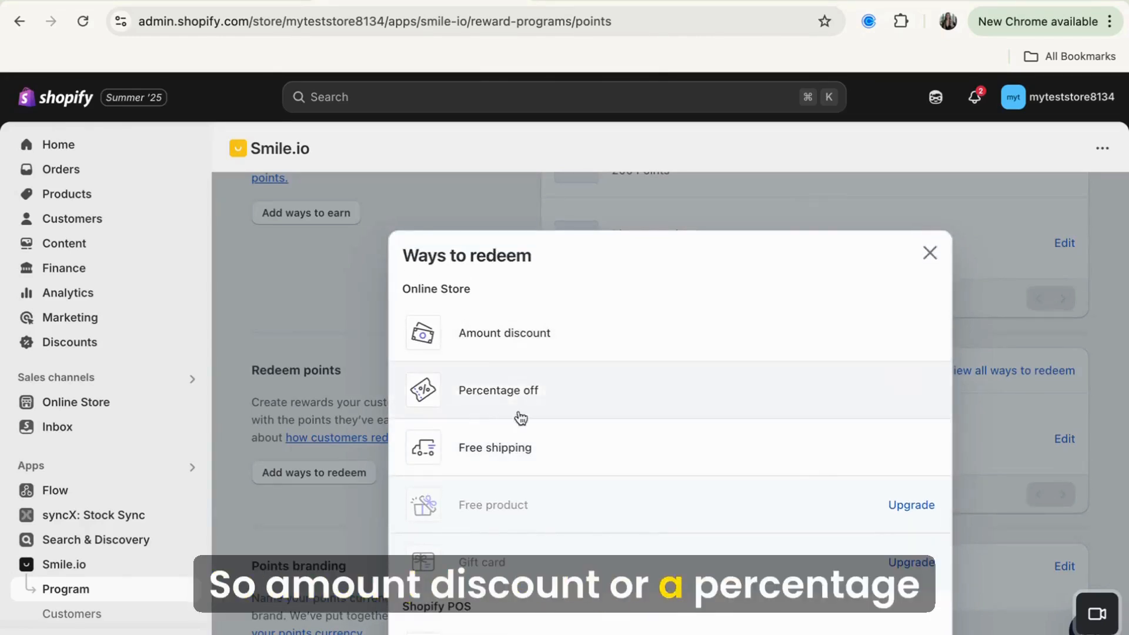
scroll(523, 461, "down", 2)
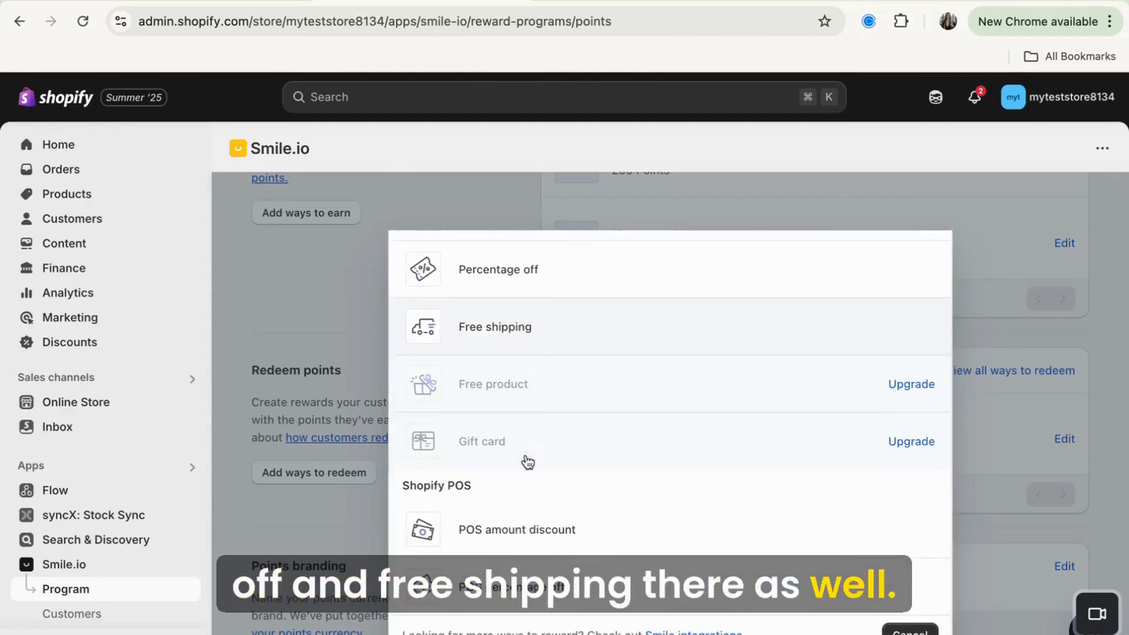
scroll(527, 462, "up", 2)
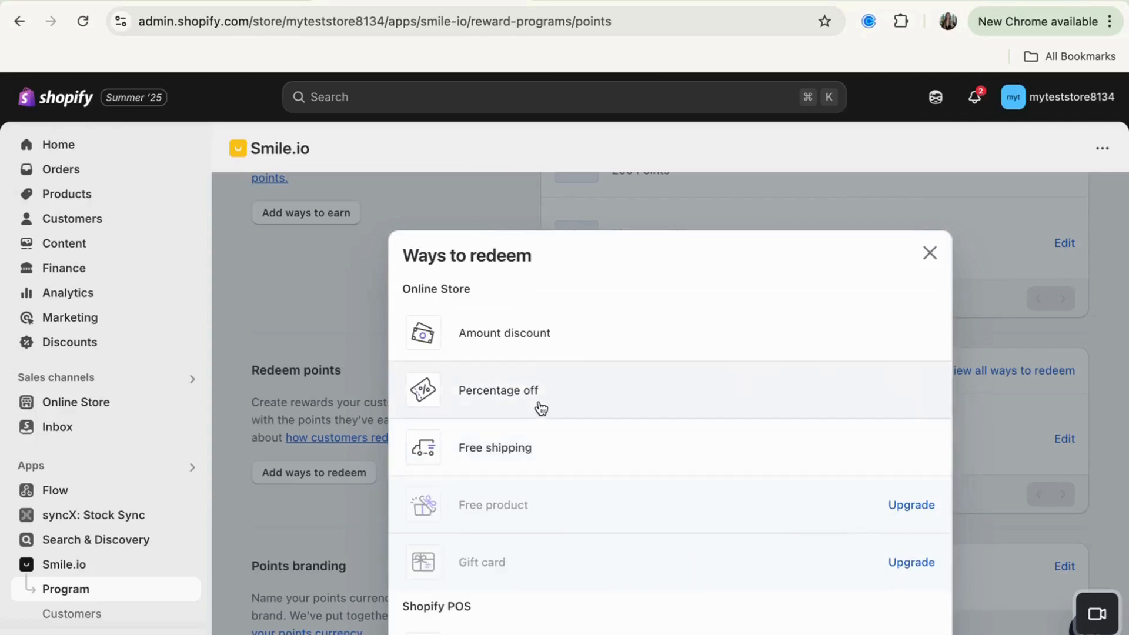
left_click(539, 408)
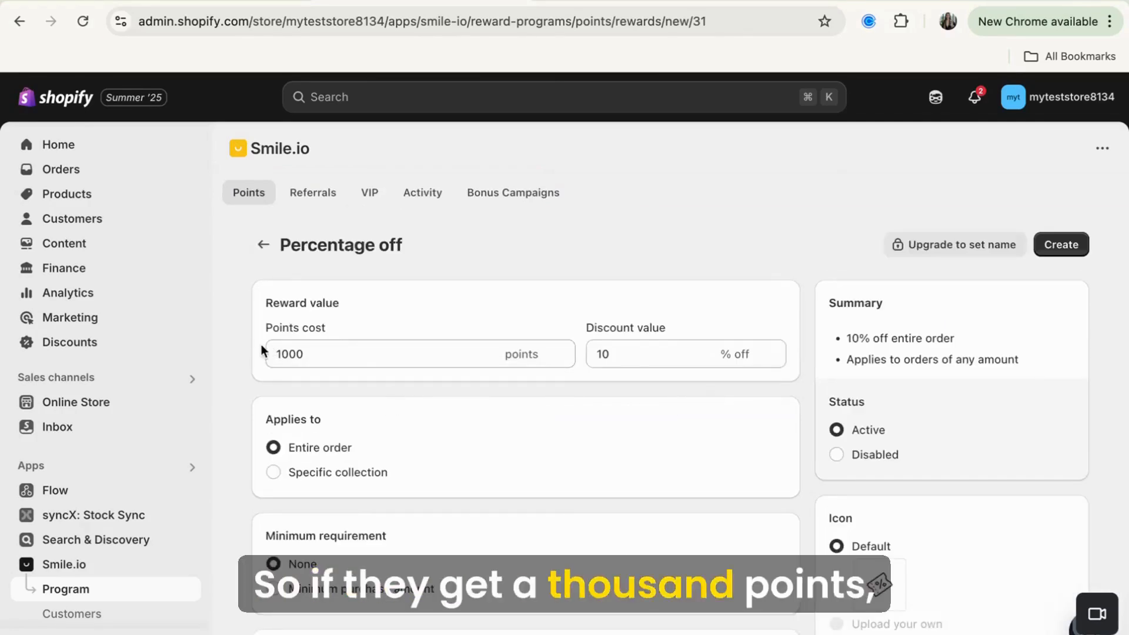
Try applying the percentage discount to a specific collection, and set it back to the entire order.
scroll(551, 444, "down", 2)
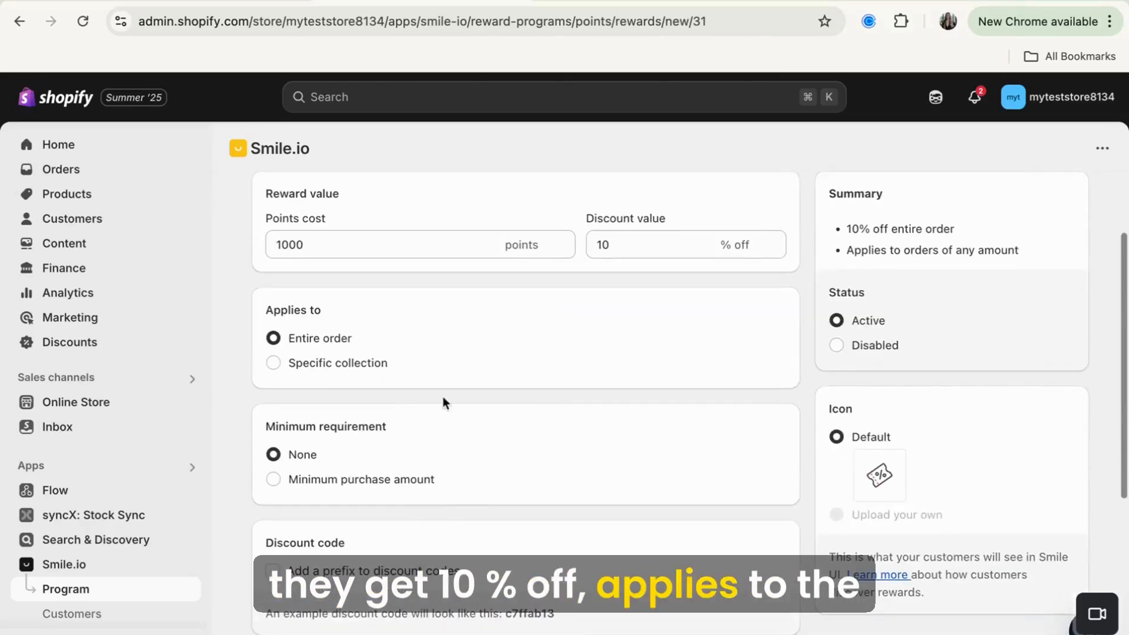
left_click(309, 370)
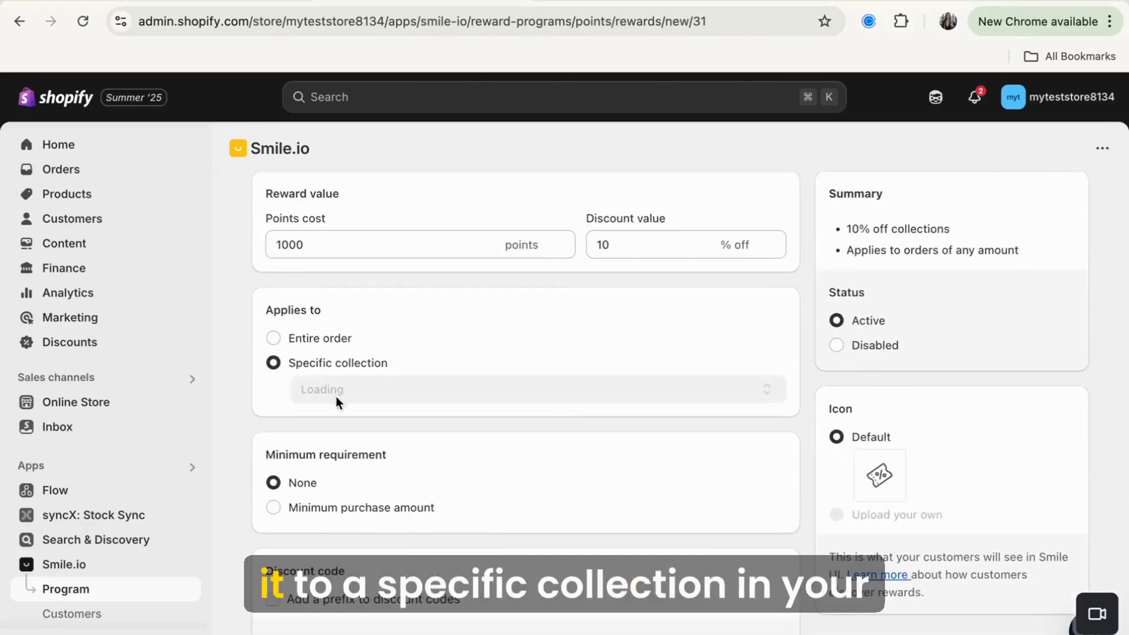
left_click(356, 390)
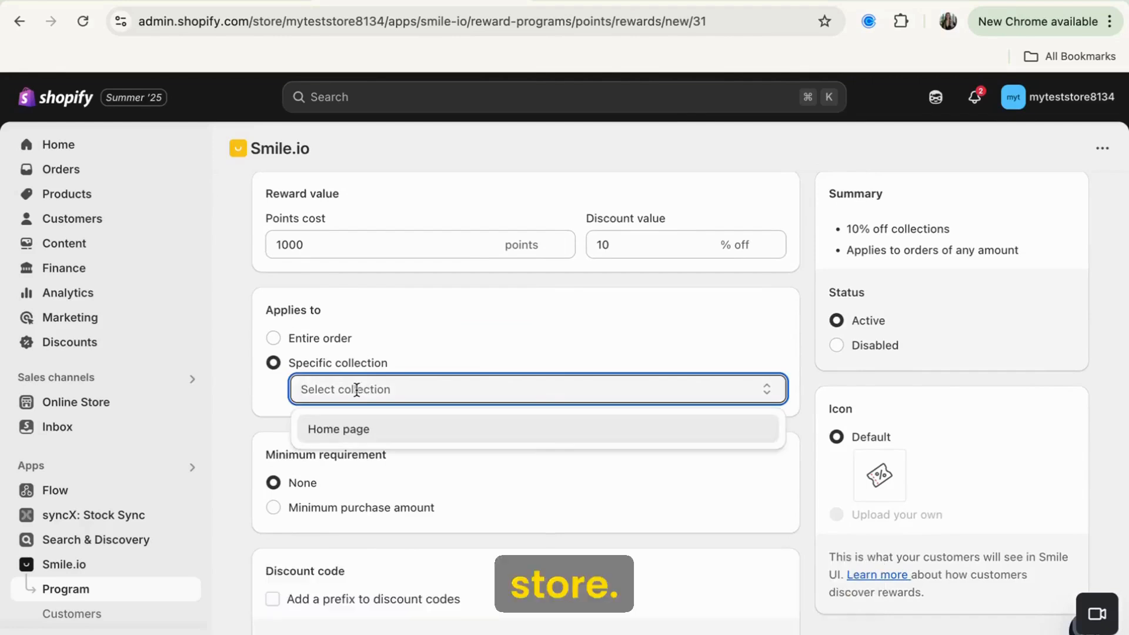
left_click(295, 342)
Create the active reward of 10% off the entire order for 1000 points, with no minimum requirement, code prefix or discount combinations.
scroll(463, 441, "down", 3)
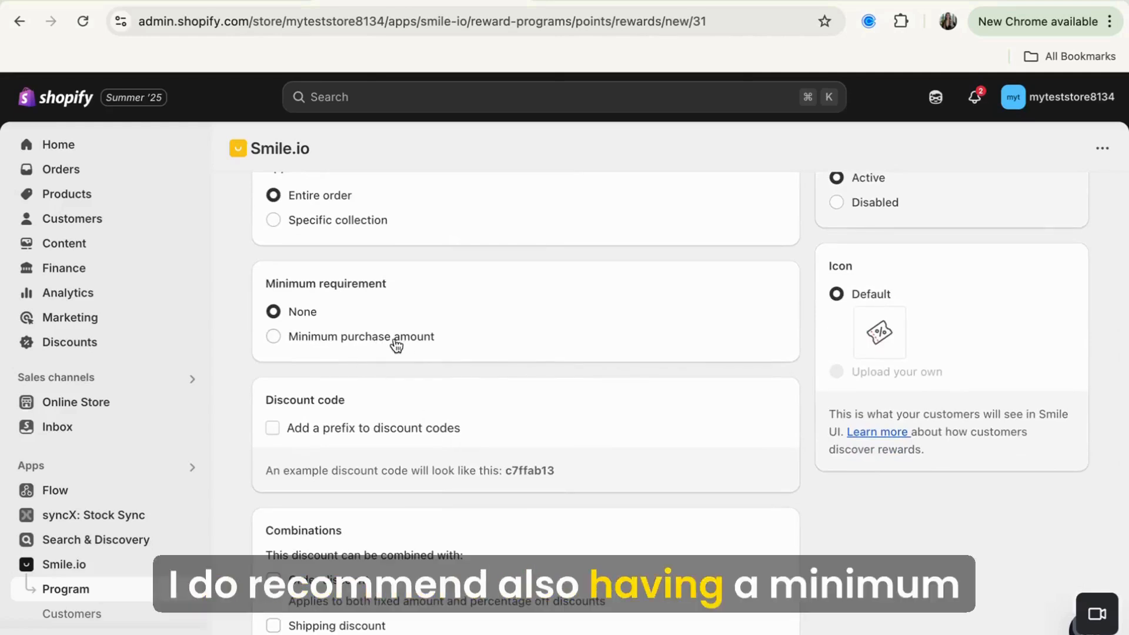
scroll(396, 346, "up", 5)
scroll(507, 354, "down", 4)
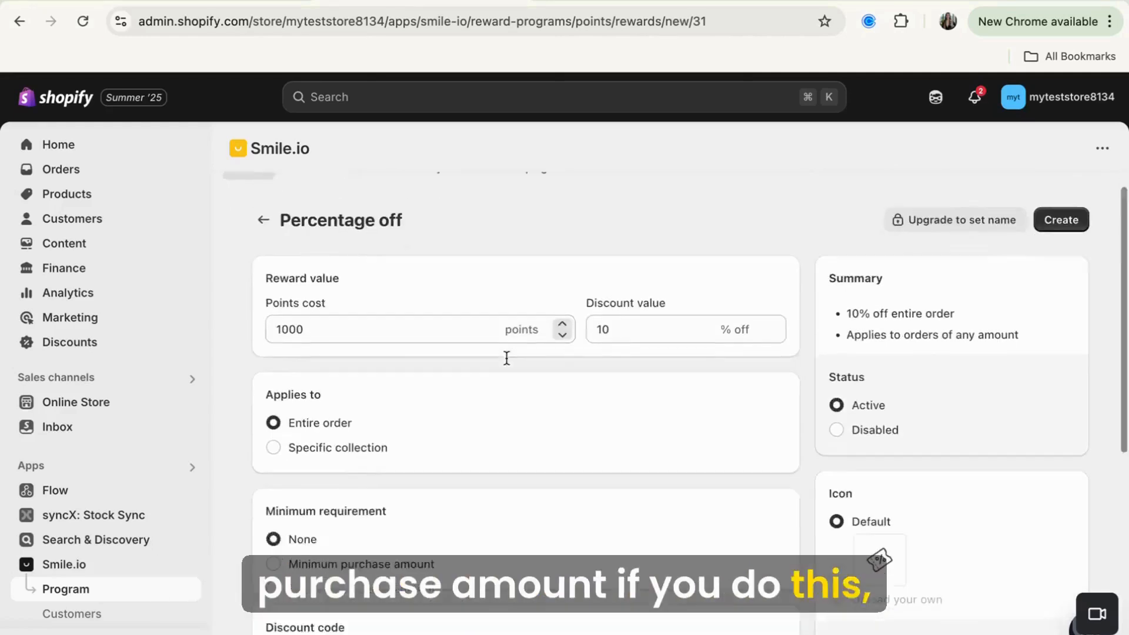
scroll(507, 358, "down", 3)
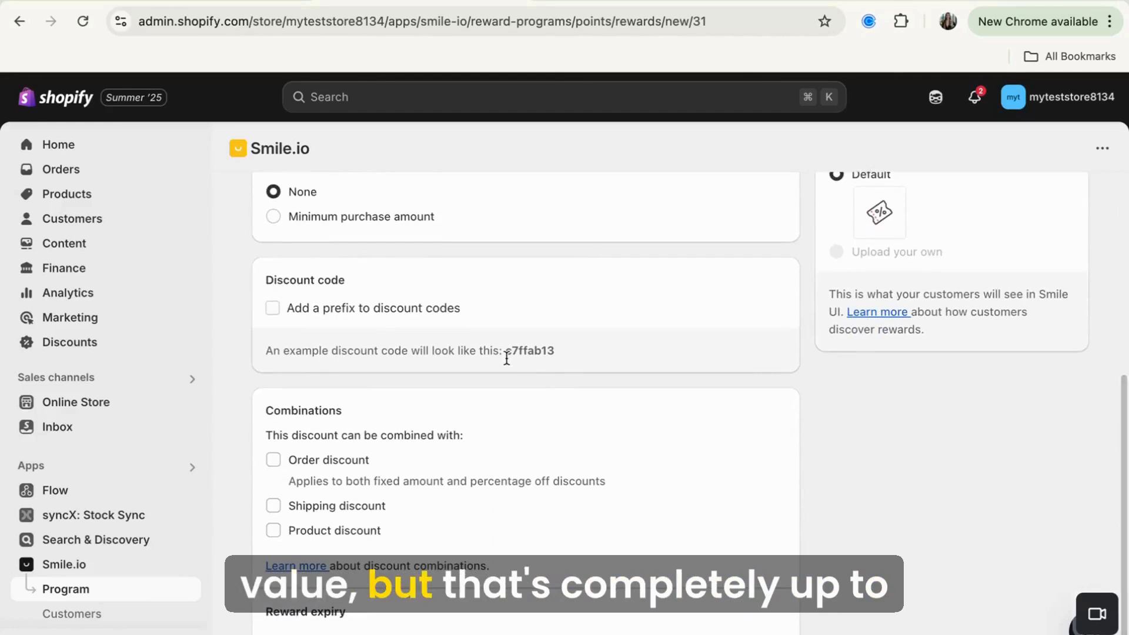
scroll(507, 356, "down", 1)
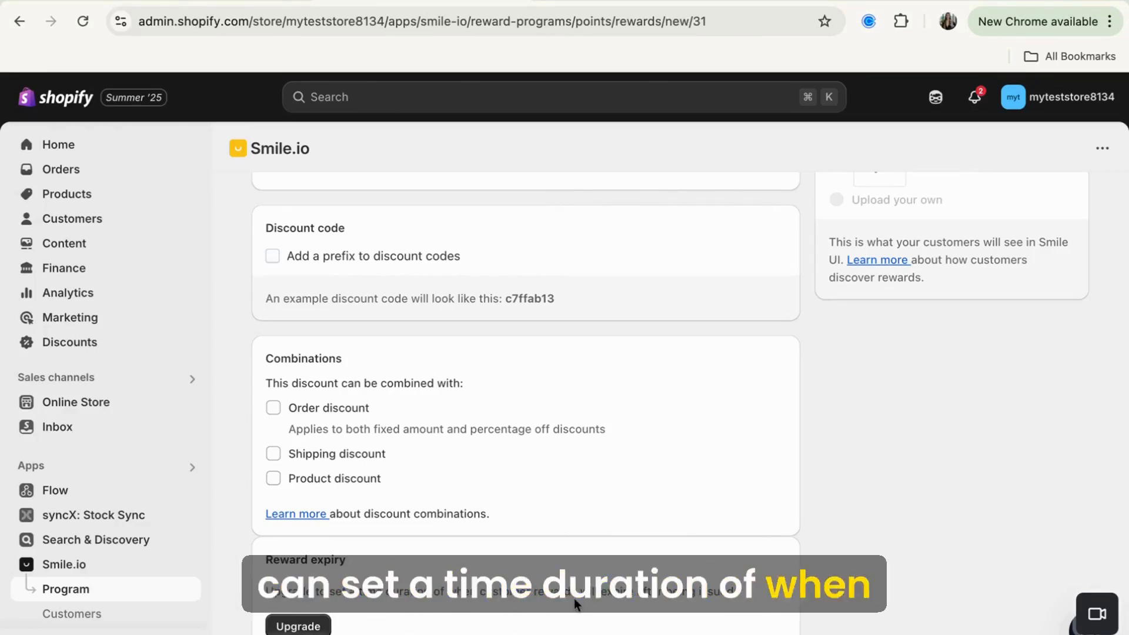
scroll(891, 421, "up", 5)
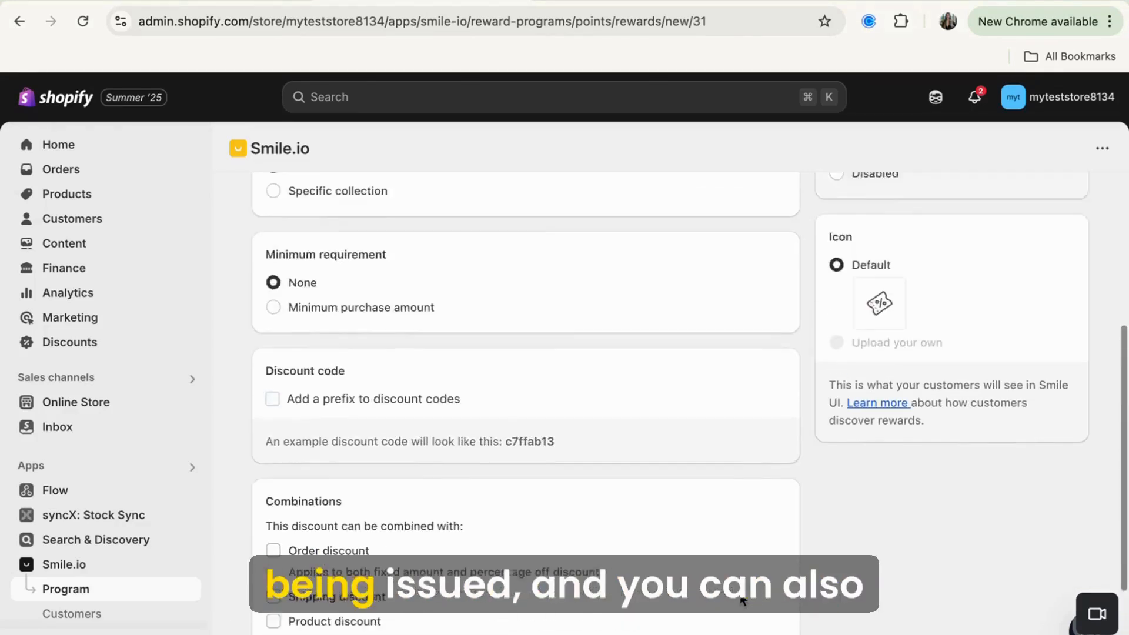
scroll(855, 466, "up", 3)
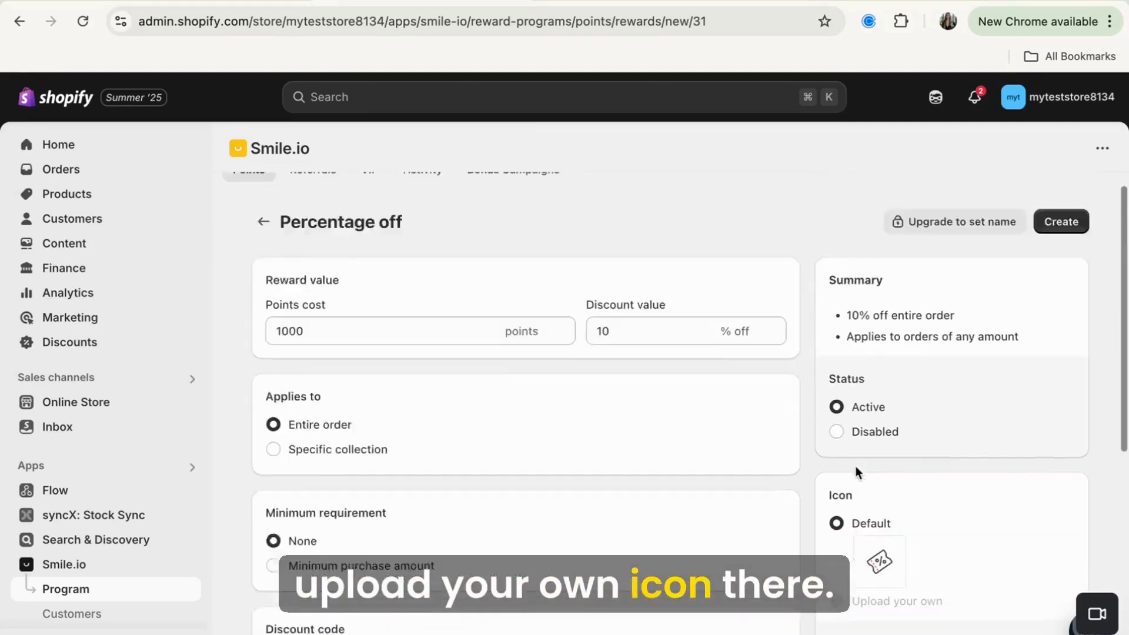
left_click(1061, 243)
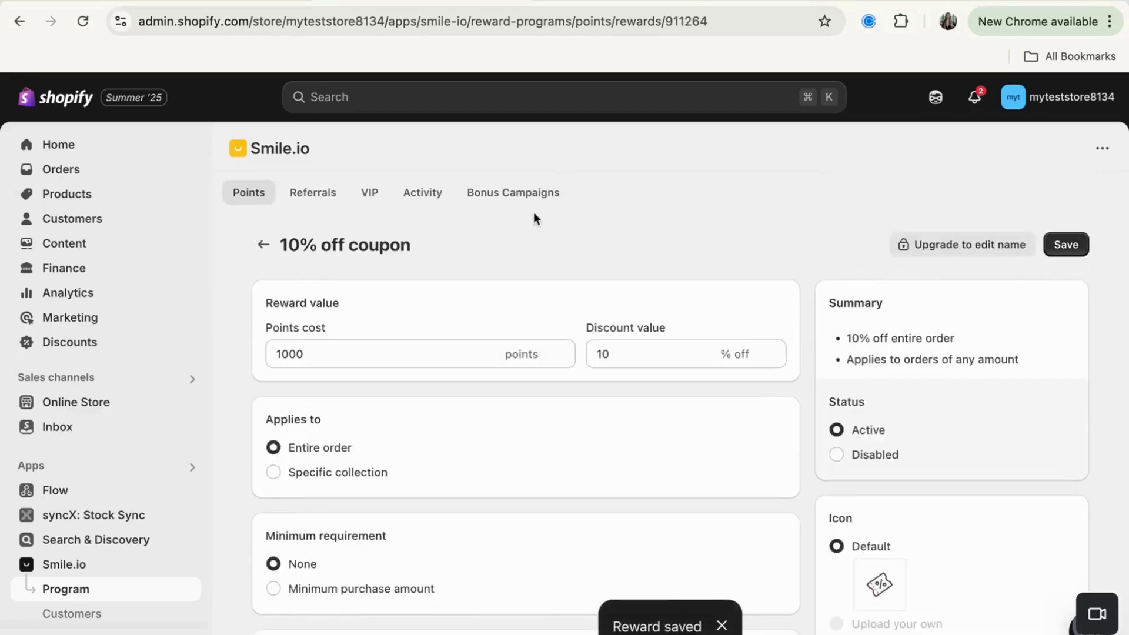
Check the rewards list and the available ways to redeem without adding another one.
left_click(264, 245)
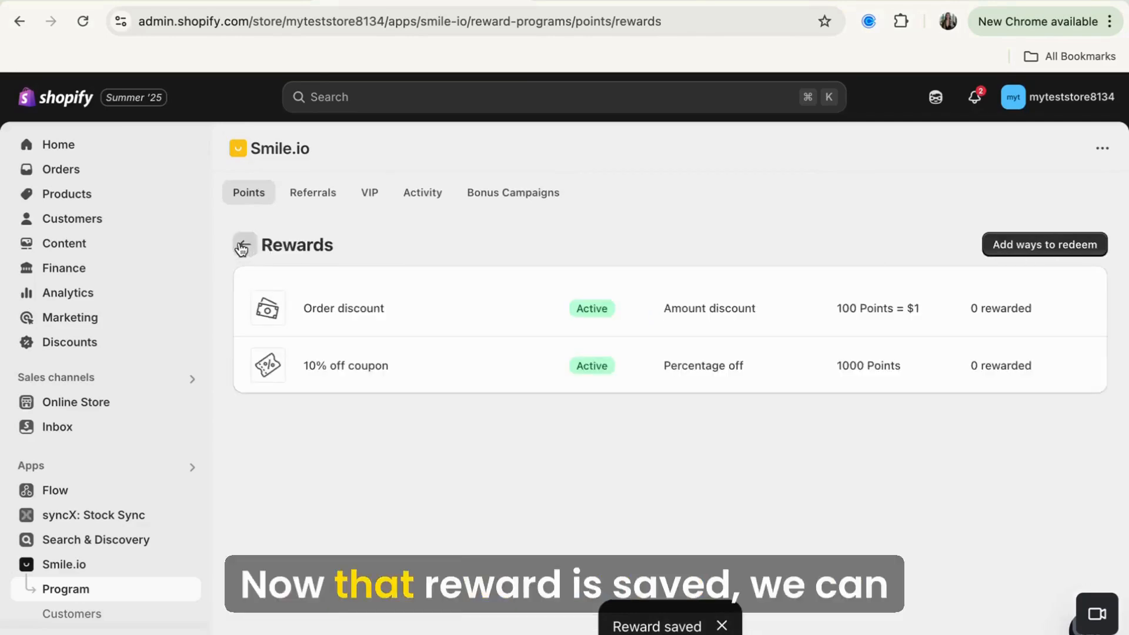
left_click(998, 246)
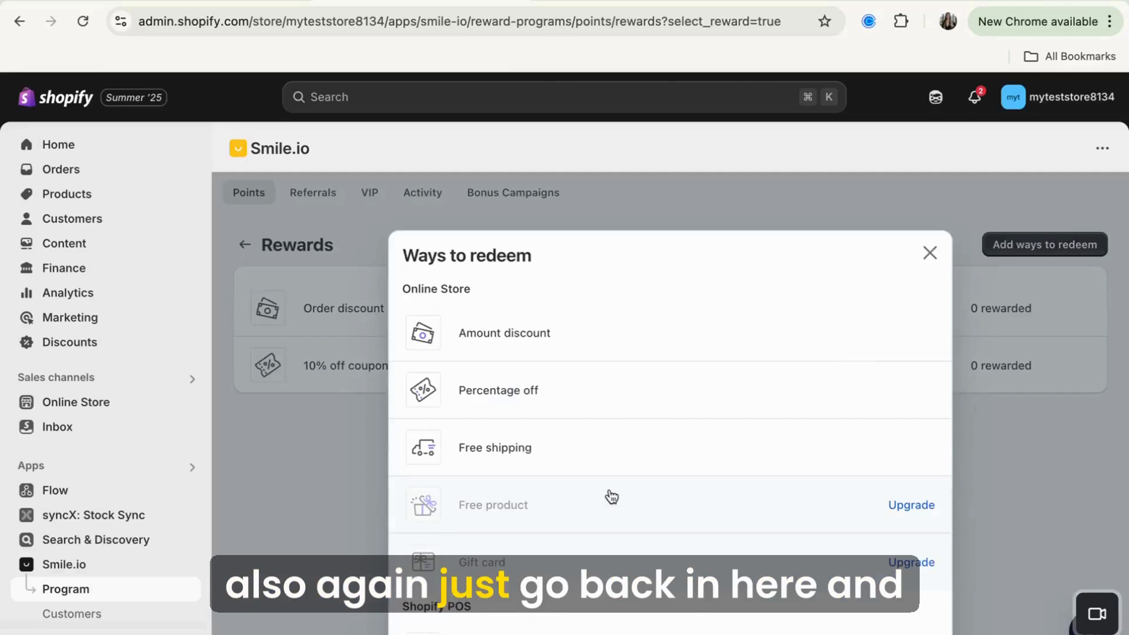
left_click(927, 254)
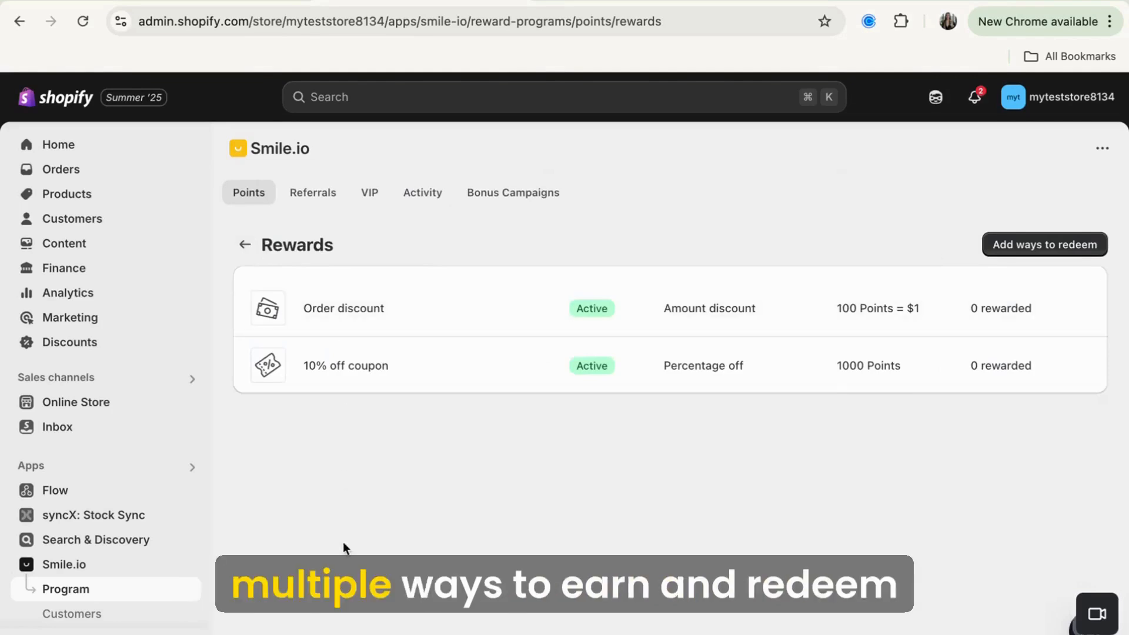
Examine the points currency, expiry and status settings on the points overview, and open the referrals program.
left_click(245, 249)
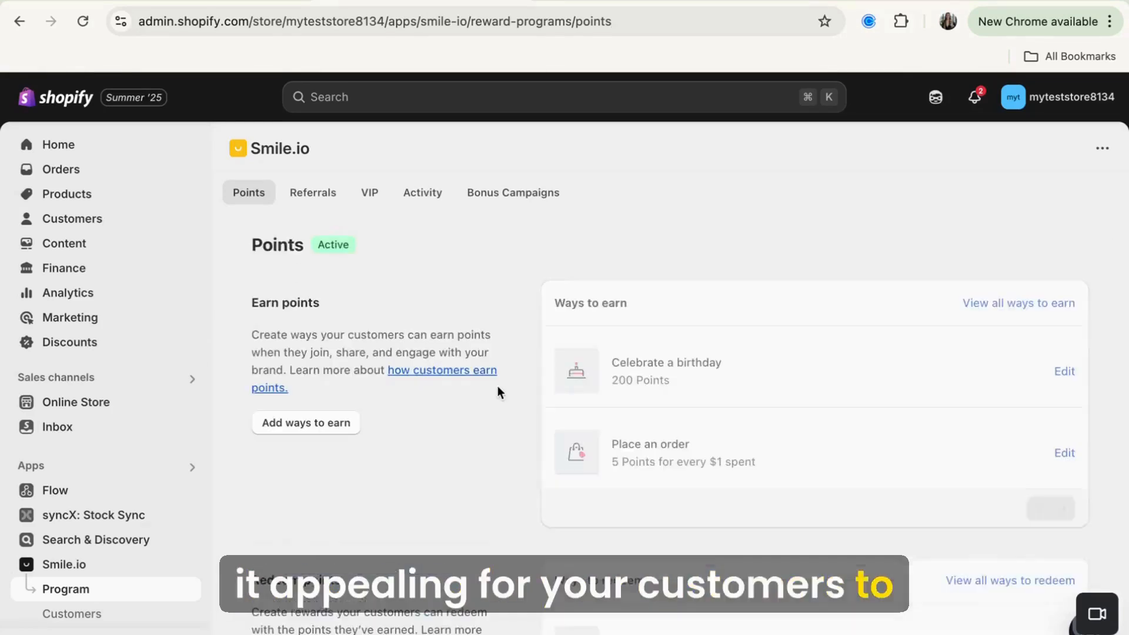
scroll(498, 385, "down", 10)
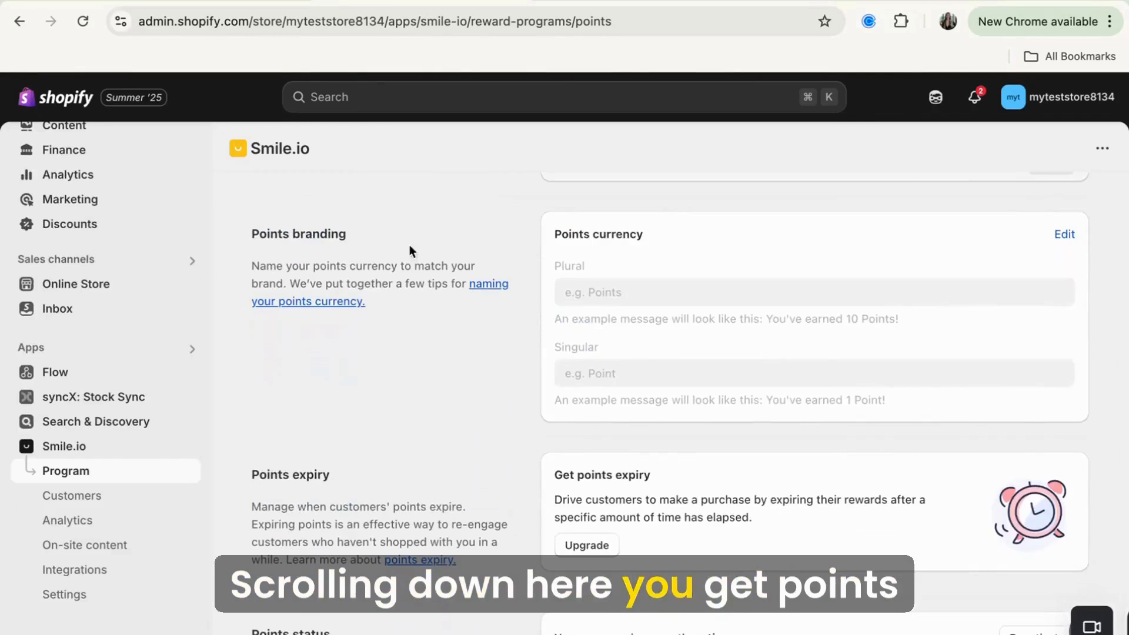
scroll(651, 329, "down", 1)
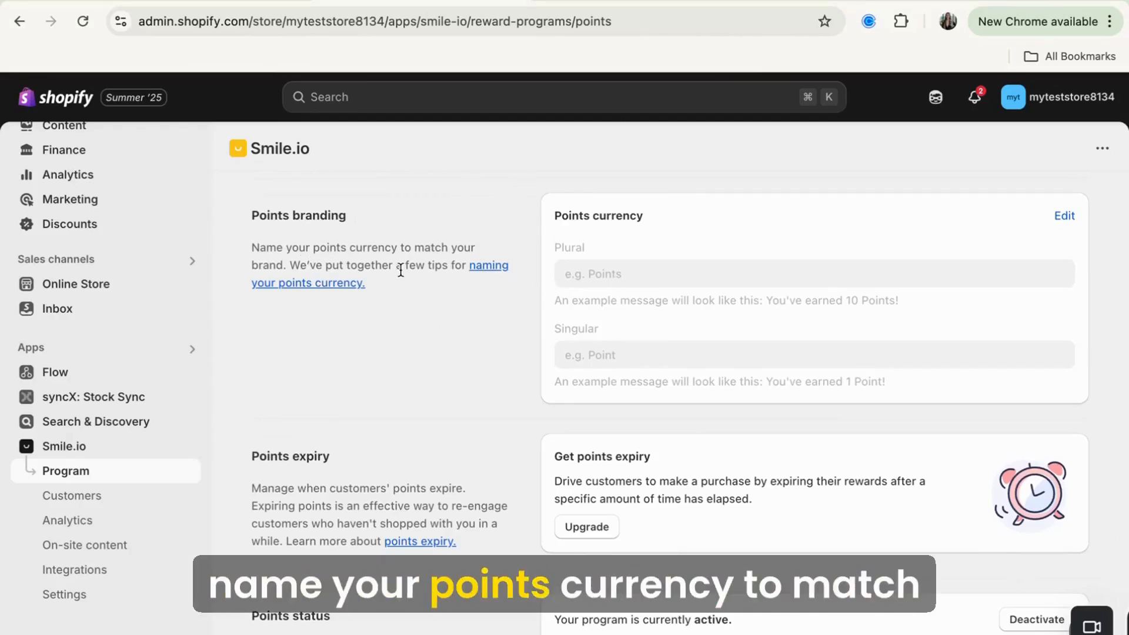
scroll(476, 400, "down", 1)
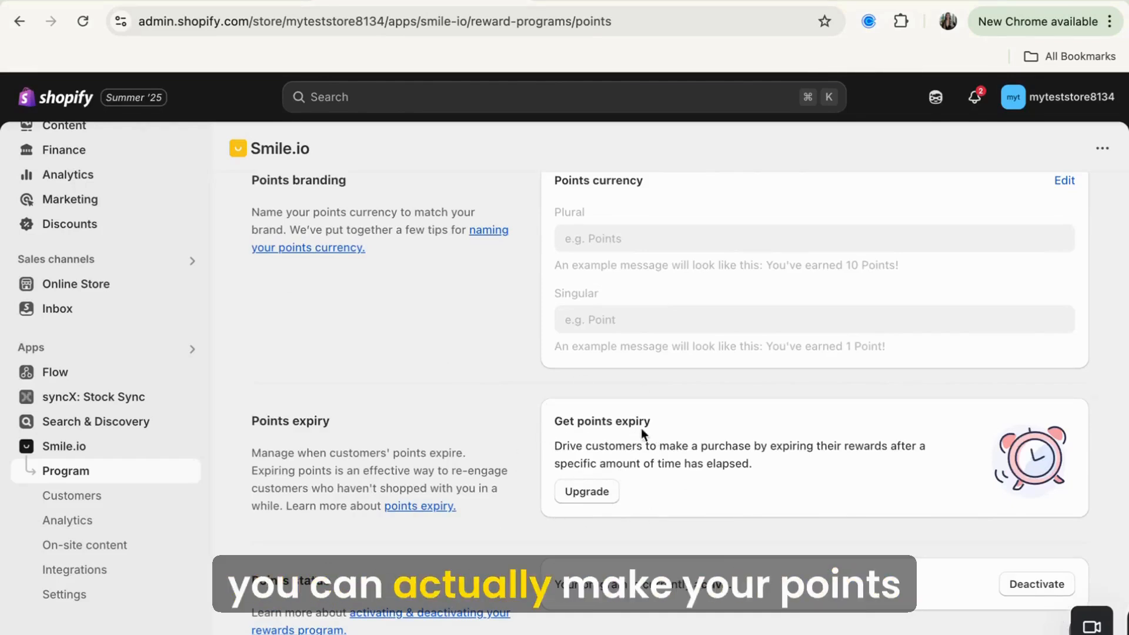
scroll(719, 495, "up", 10)
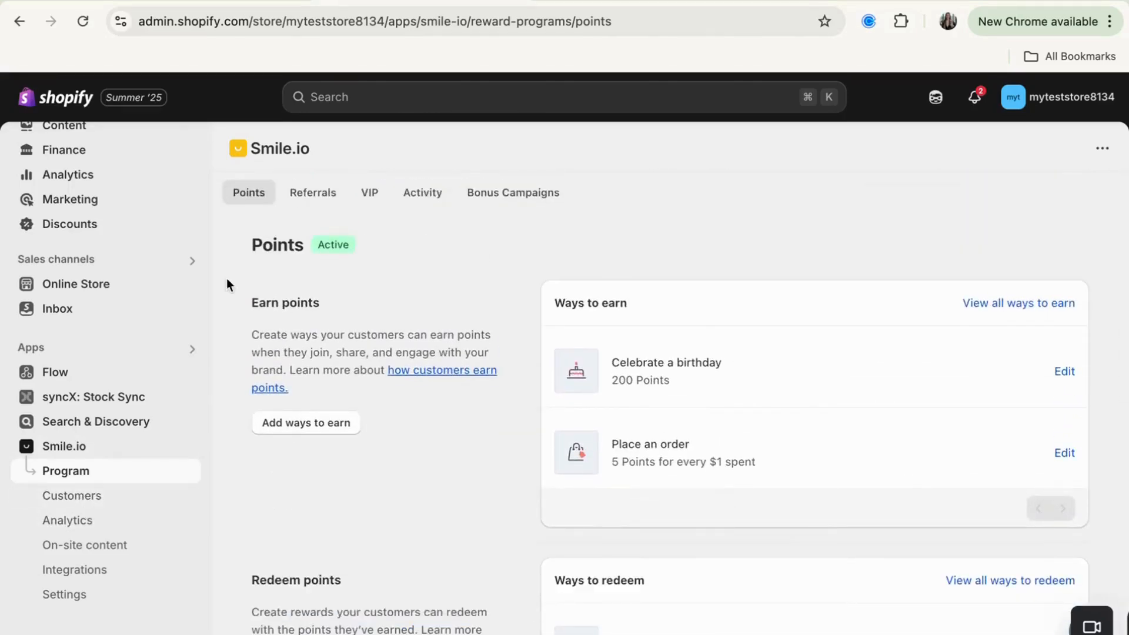
left_click(320, 200)
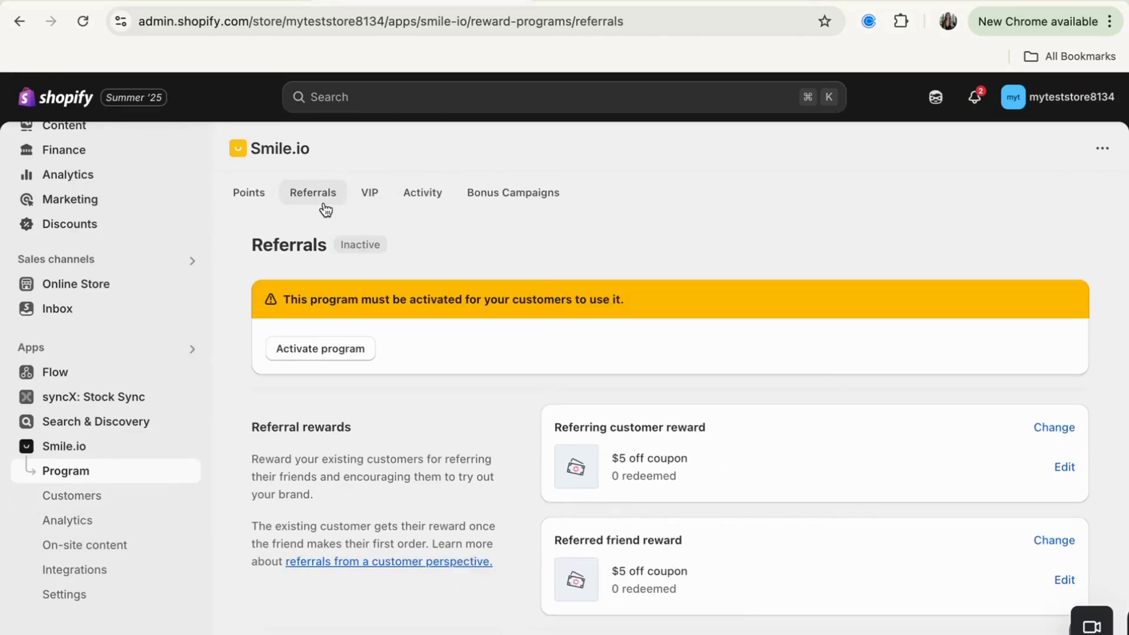
Activate the referrals program so that customers can use it.
scroll(489, 401, "down", 1)
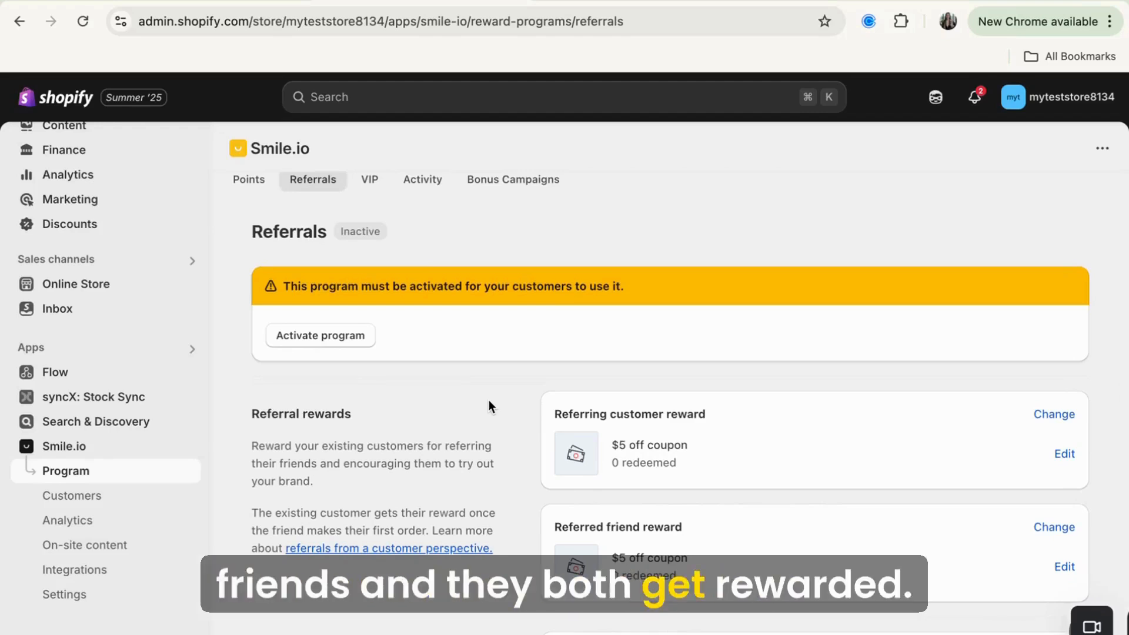
left_click(345, 338)
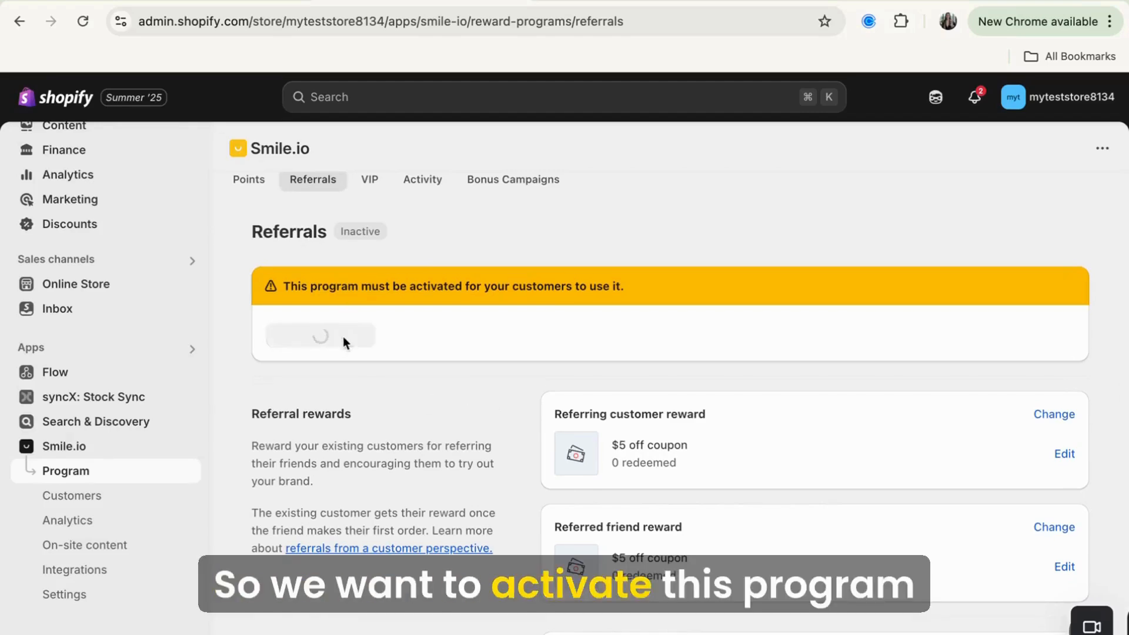
scroll(477, 434, "down", 1)
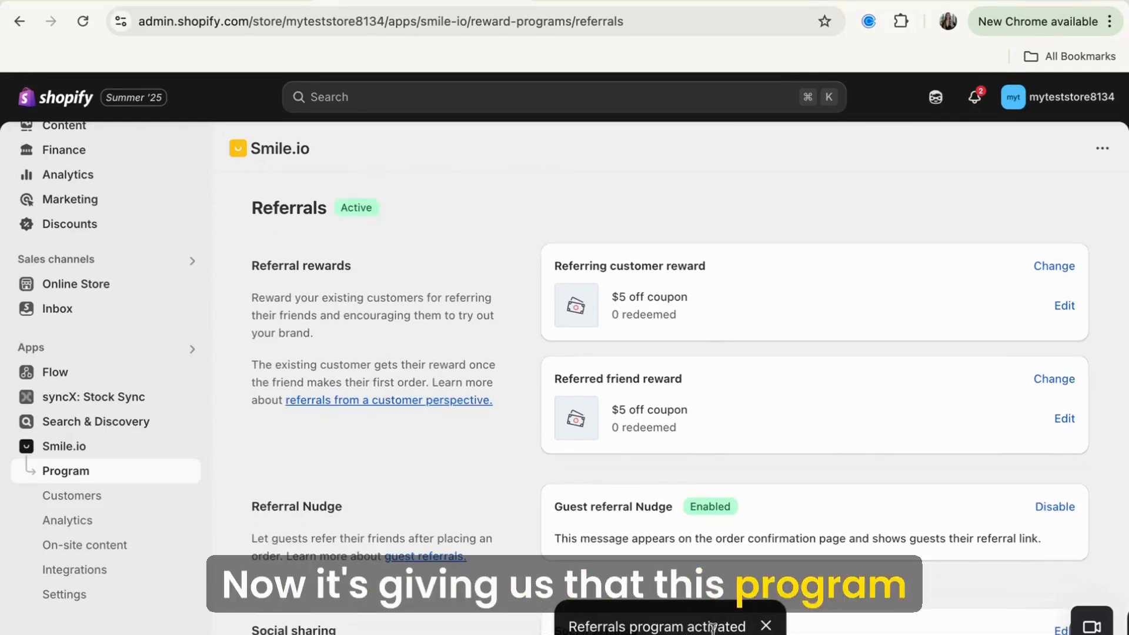
Check the change option for the referring customer reward without deleting the coupon, and examine the guest nudge, social sharing and landing page settings.
scroll(846, 562, "down", 1)
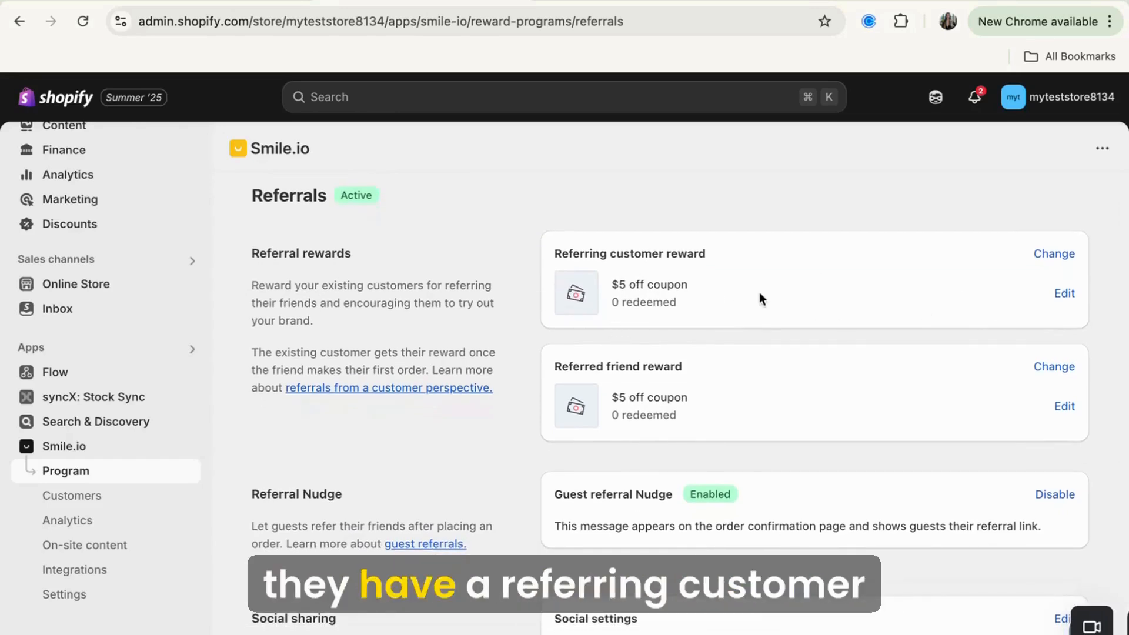
left_click(1052, 255)
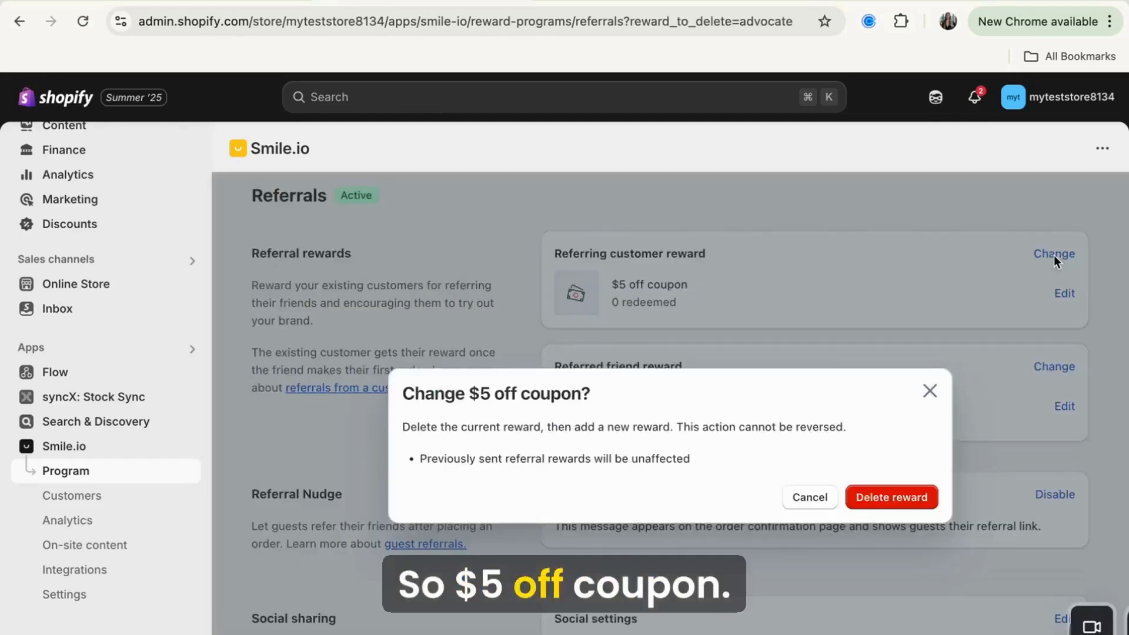
left_click(809, 498)
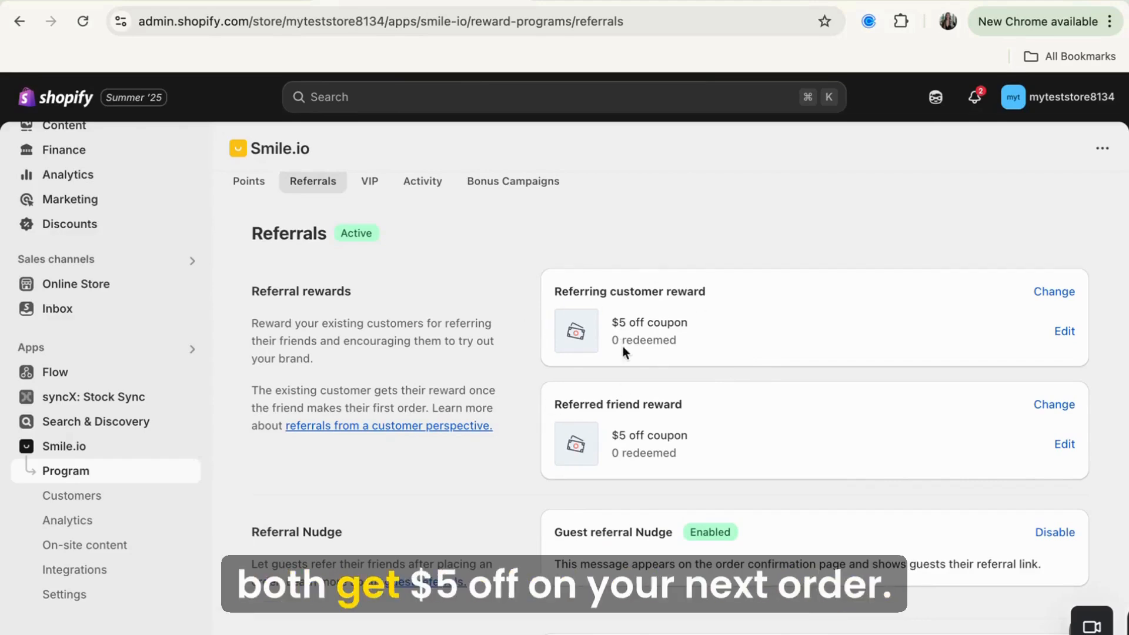
scroll(635, 357, "up", 1)
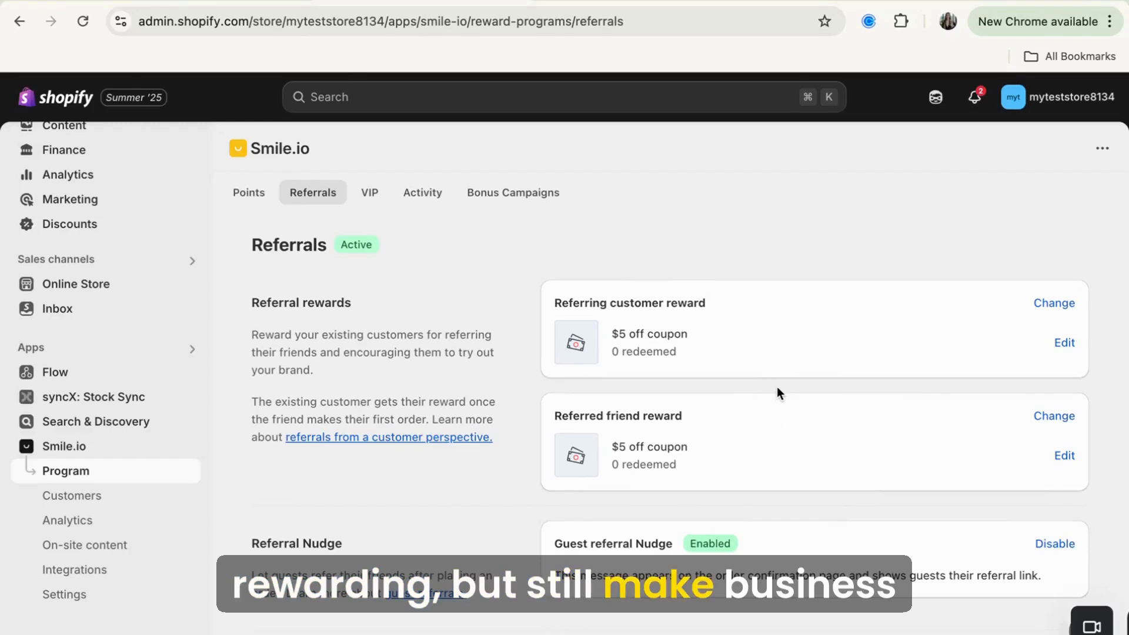
scroll(777, 386, "down", 5)
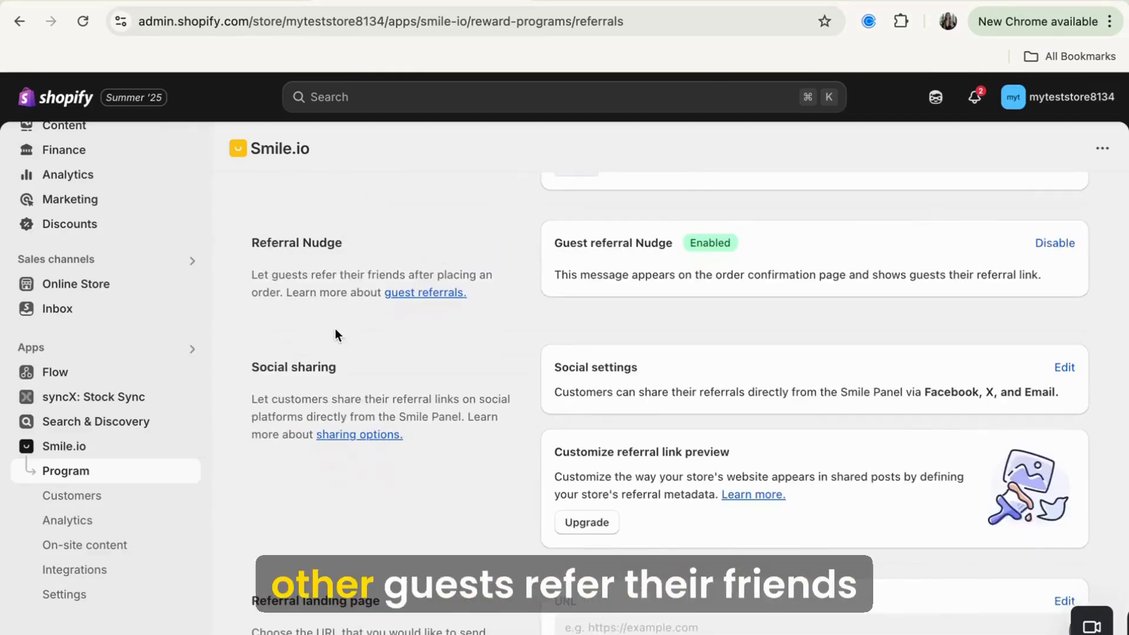
scroll(648, 334, "down", 2)
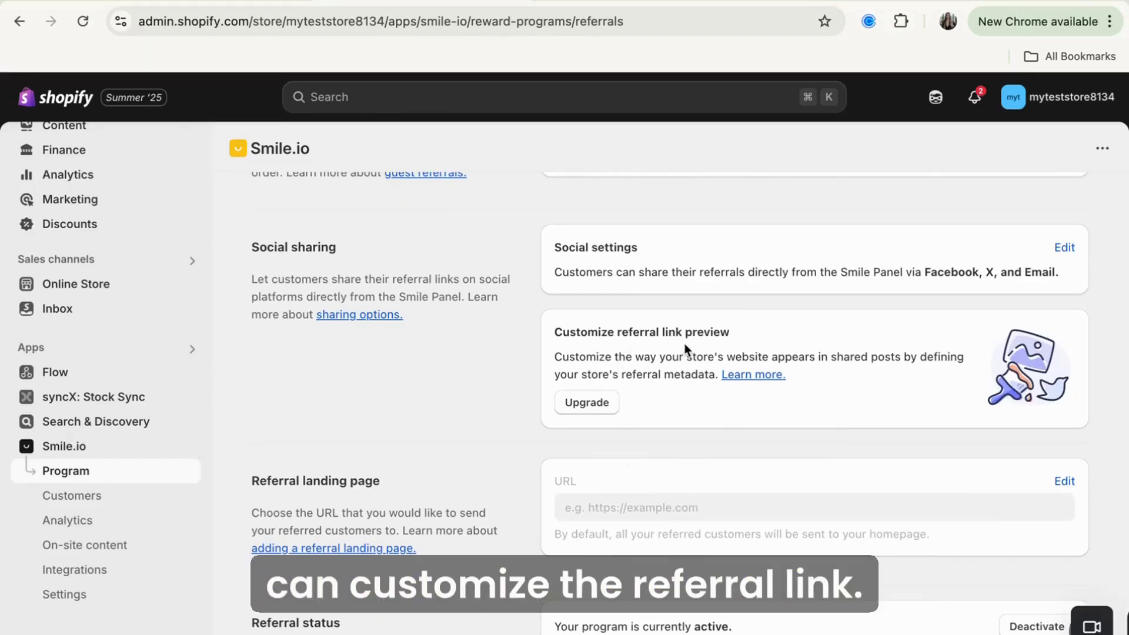
scroll(684, 343, "up", 7)
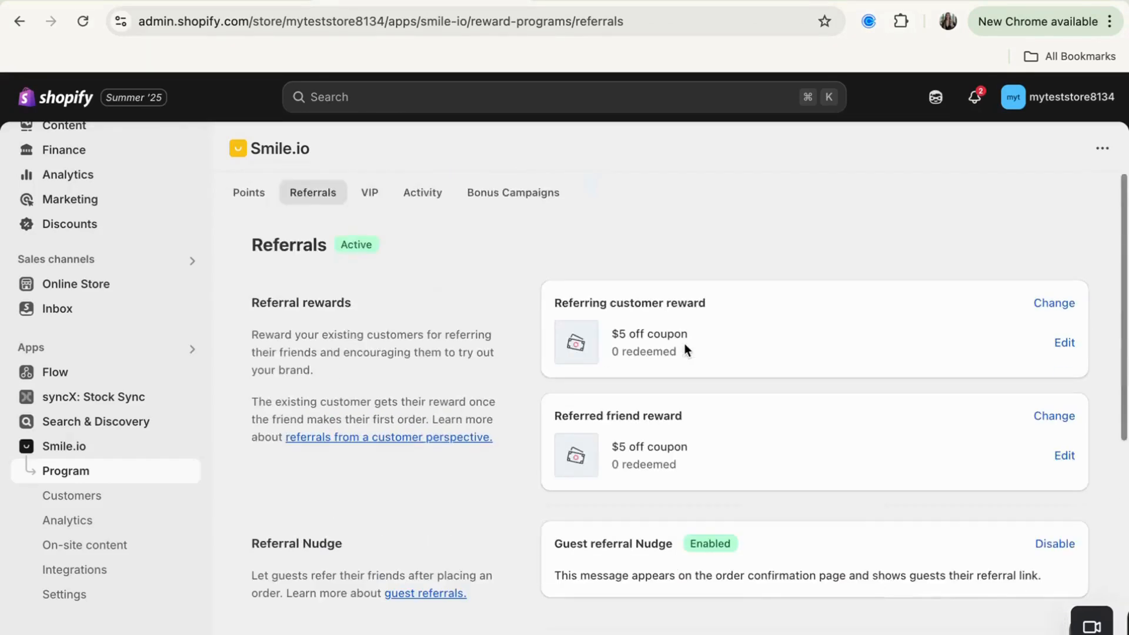
Examine the loyalty program's VIP, activity and bonus campaigns pages.
left_click(370, 194)
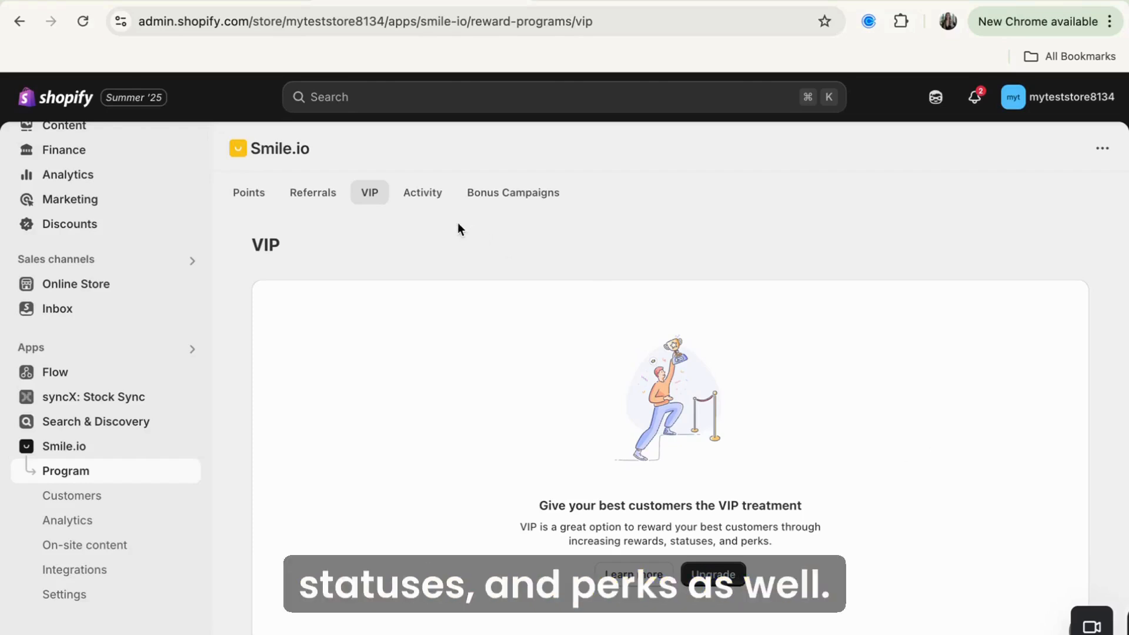
left_click(435, 205)
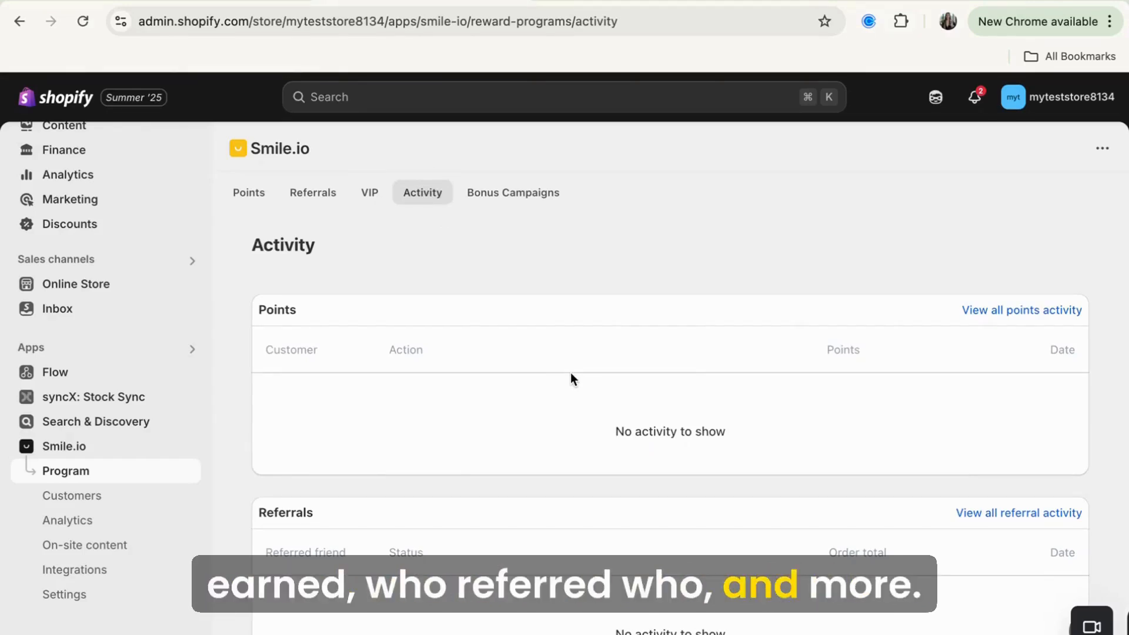
scroll(571, 376, "down", 4)
scroll(570, 376, "up", 4)
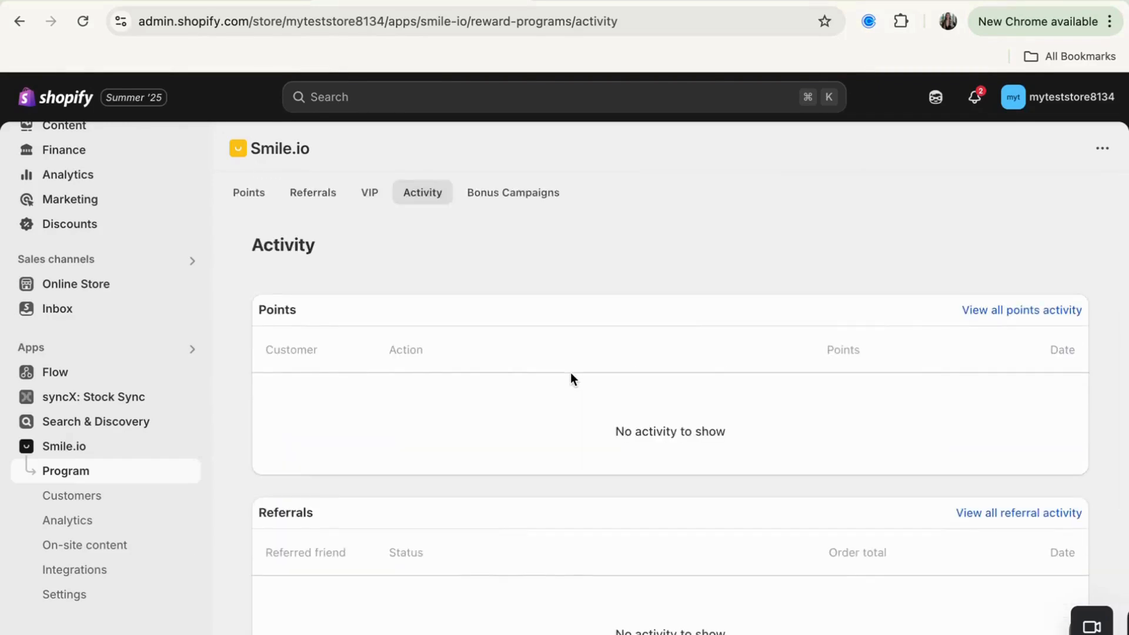
left_click(508, 196)
scroll(575, 367, "down", 2)
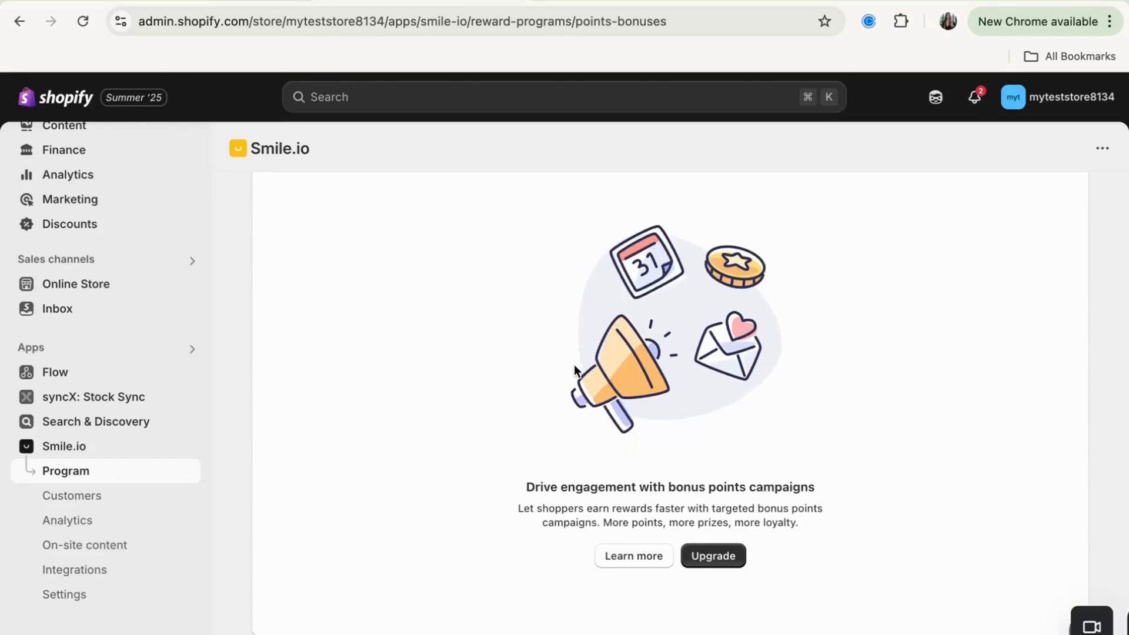
scroll(574, 367, "up", 2)
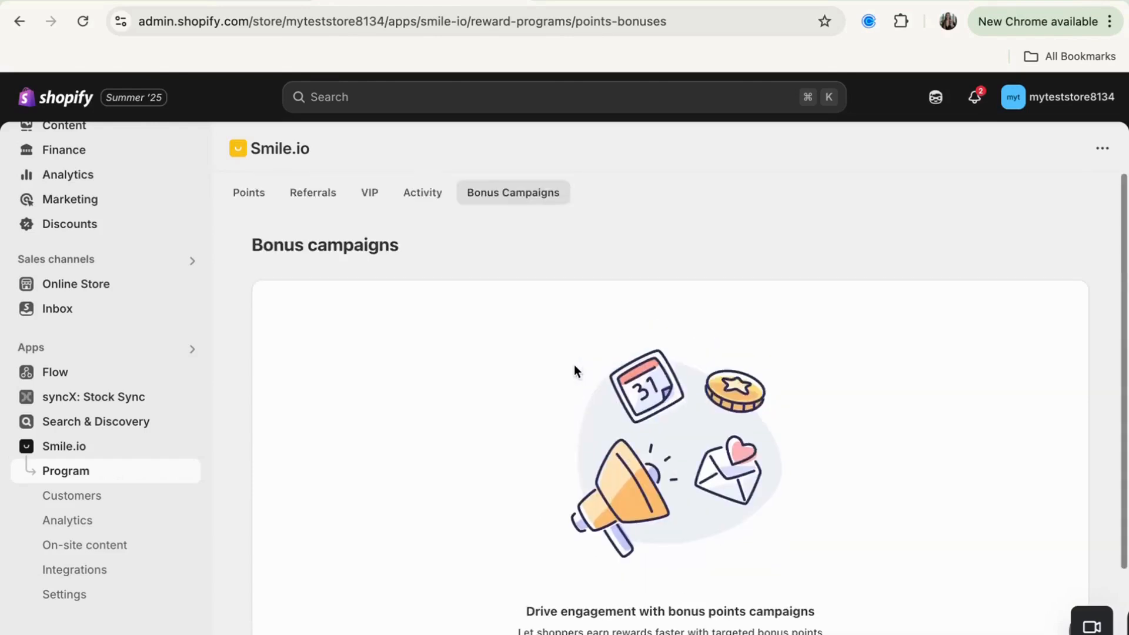
scroll(575, 369, "down", 1)
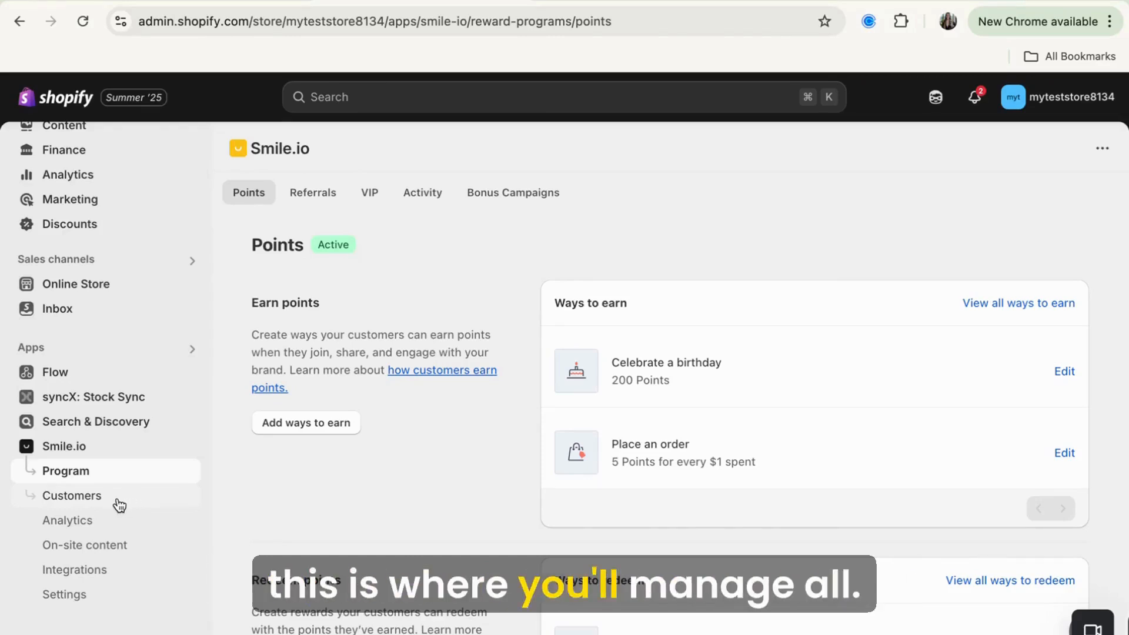
Open Smile.io's analytics and examine the overview of program members, points transactions, referral purchases and influenced sales.
left_click(120, 528)
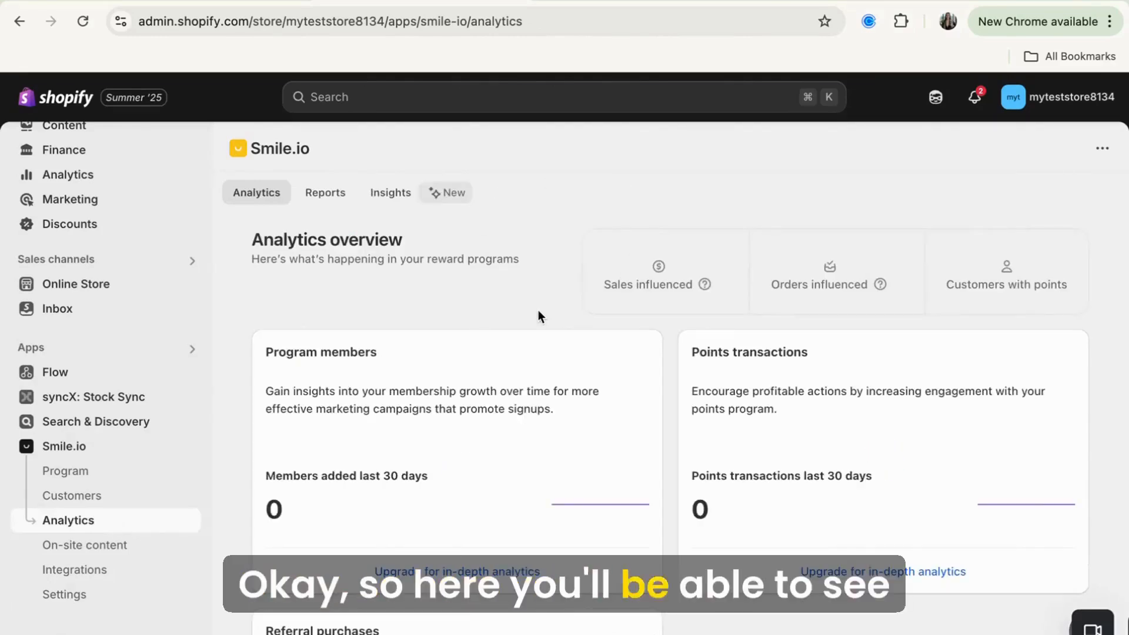
scroll(637, 308, "down", 3)
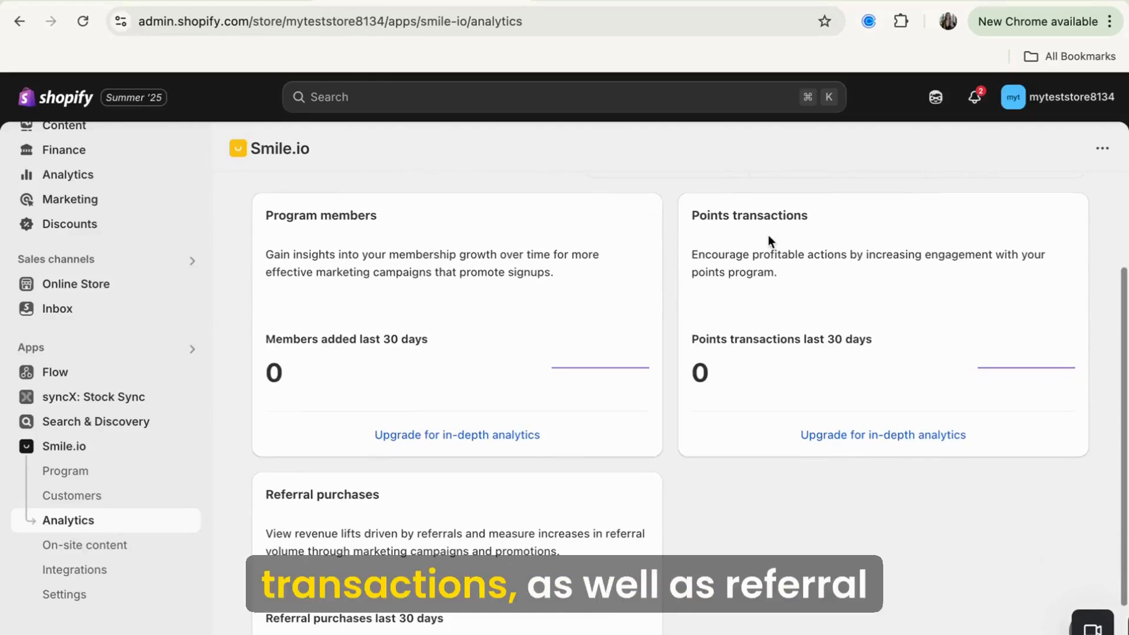
scroll(531, 522, "up", 5)
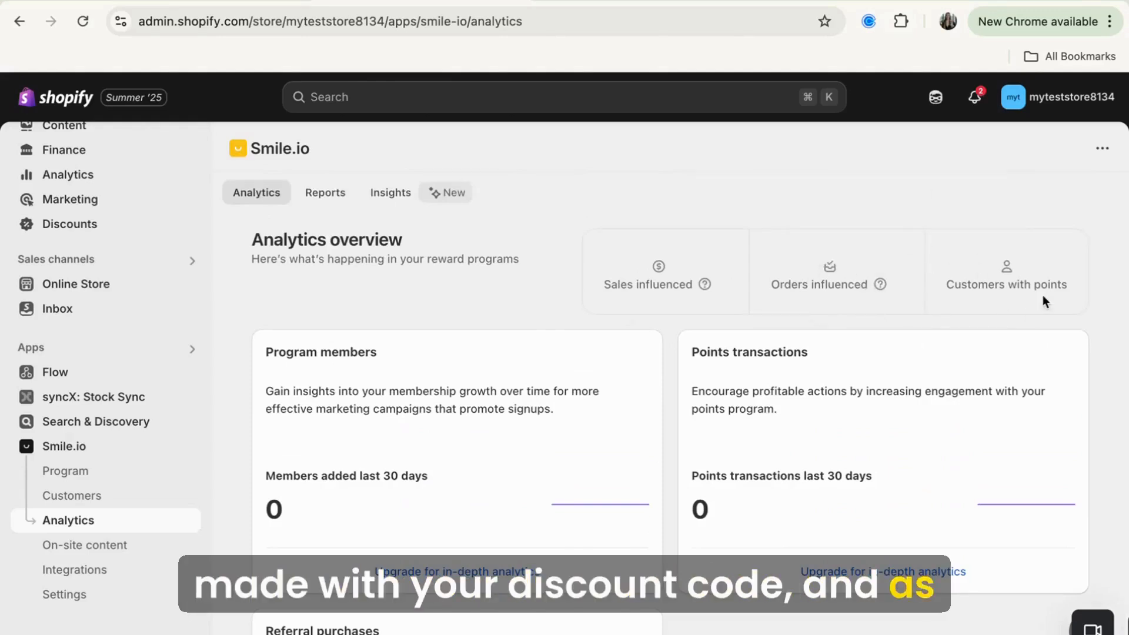
Examine the available data export reports and the advanced reports in the analytics.
left_click(329, 197)
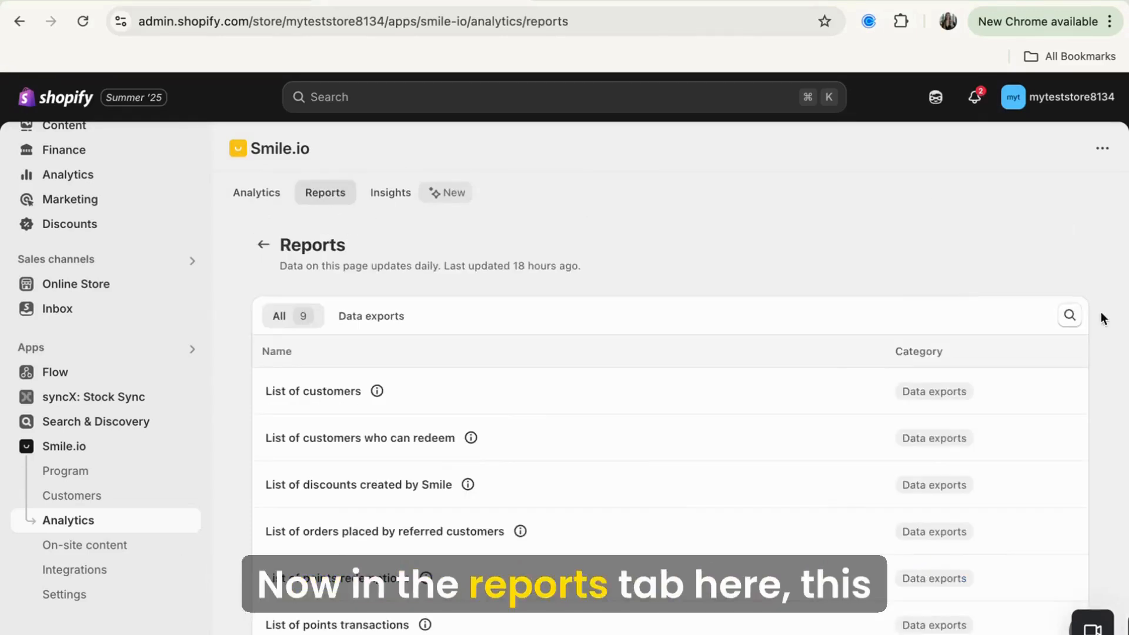
scroll(1084, 332, "down", 3)
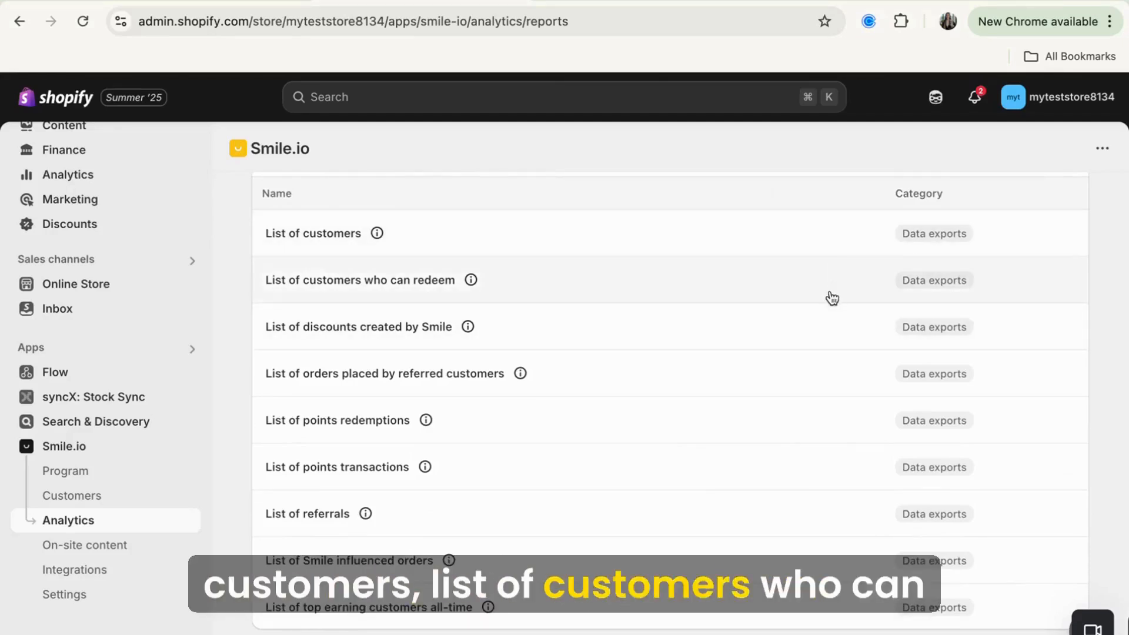
scroll(813, 335, "down", 9)
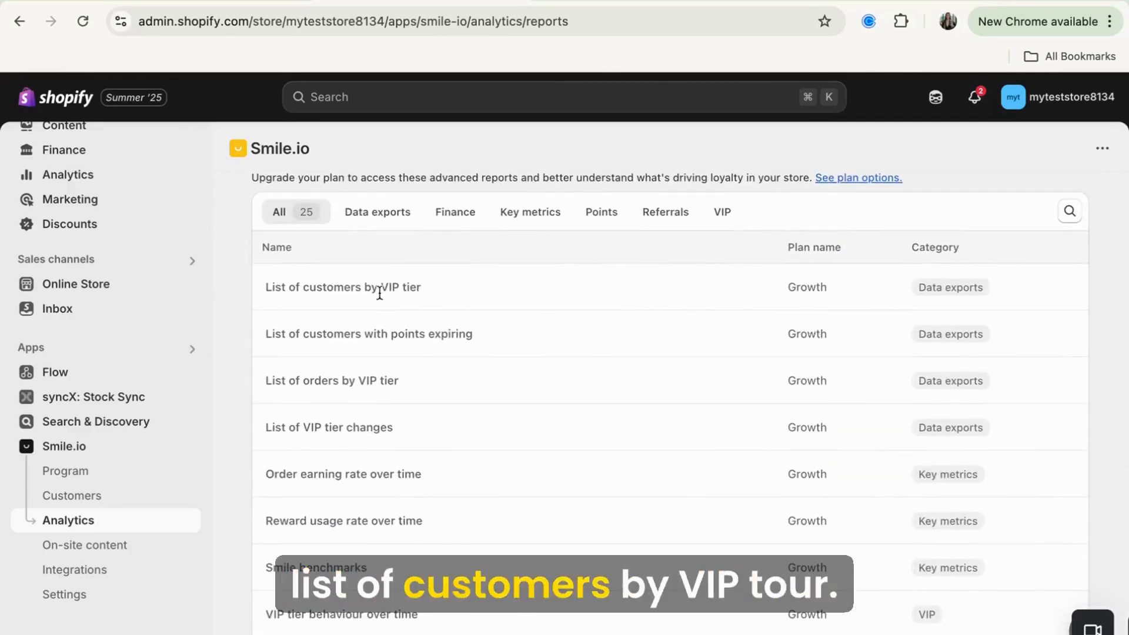
scroll(388, 235, "up", 1)
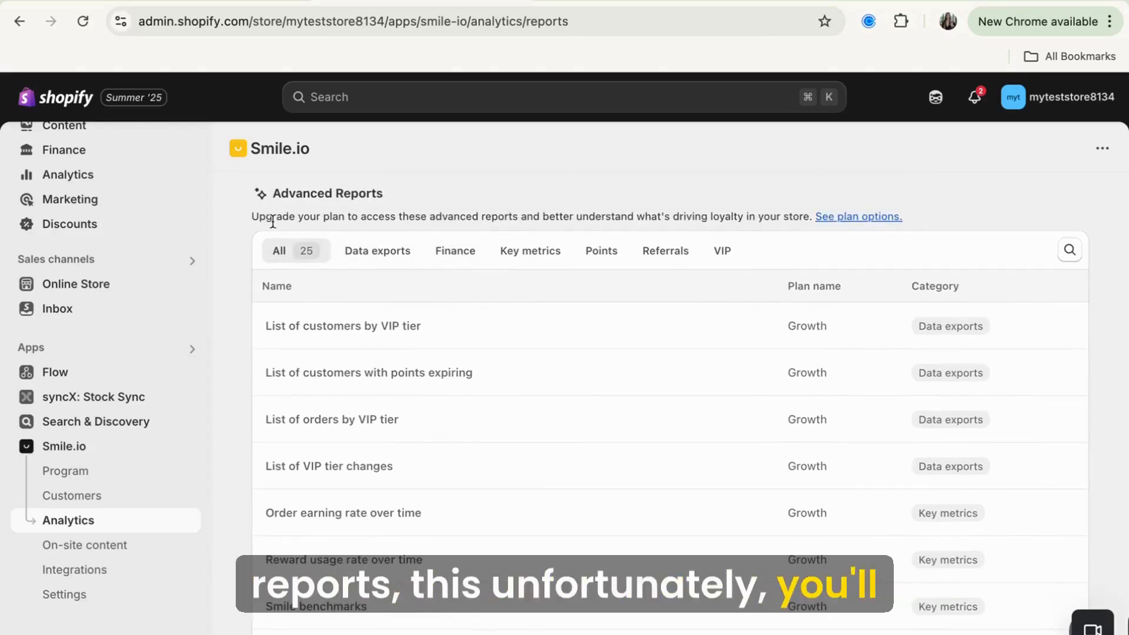
scroll(422, 235, "up", 6)
scroll(422, 235, "up", 4)
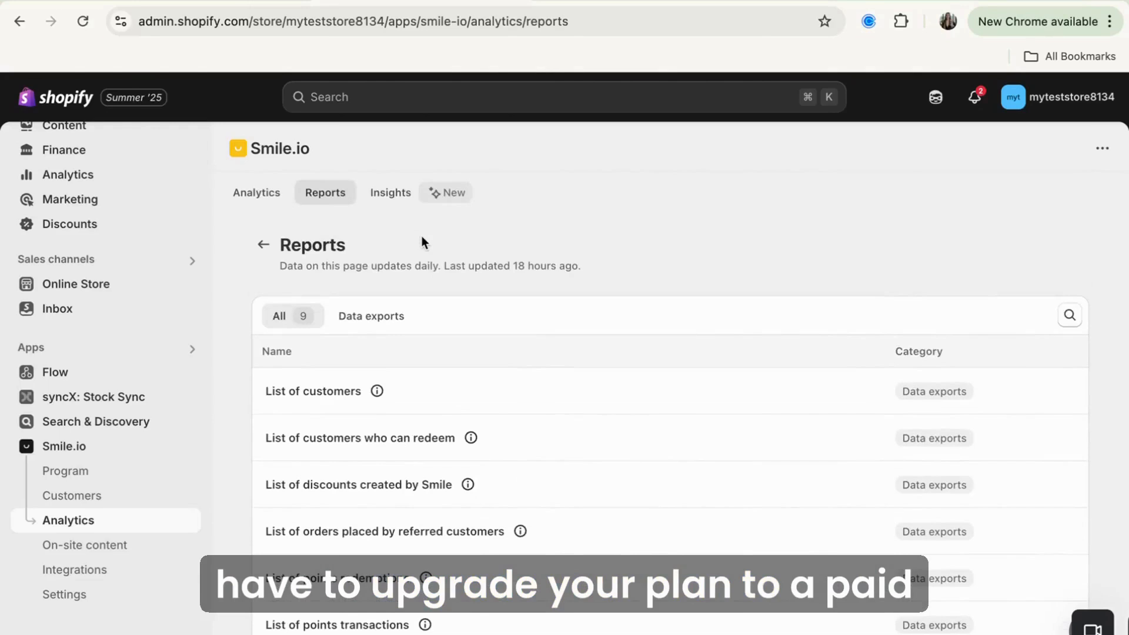
Examine the analytics insights, including Business Growth and the Program Health Snapshot.
left_click(264, 246)
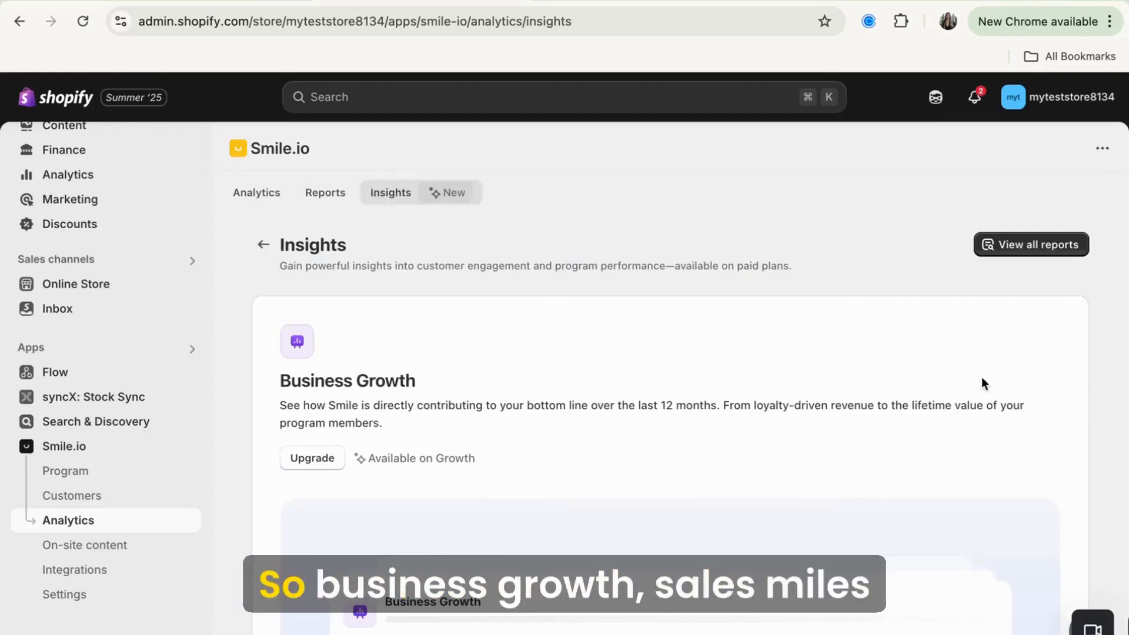
scroll(982, 378, "down", 2)
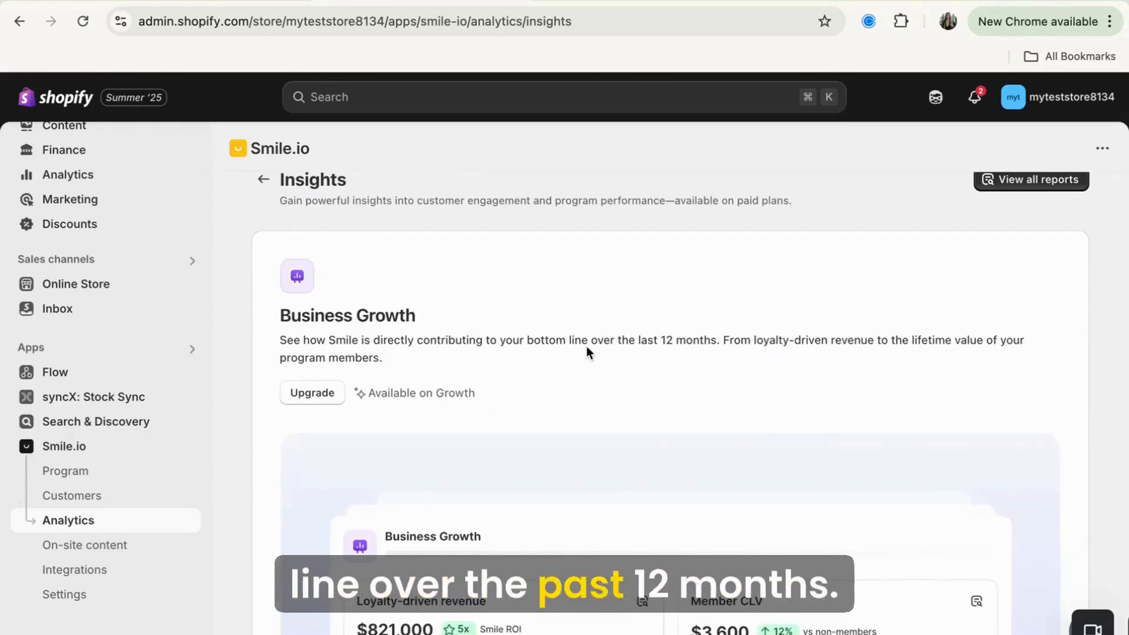
scroll(318, 398, "down", 10)
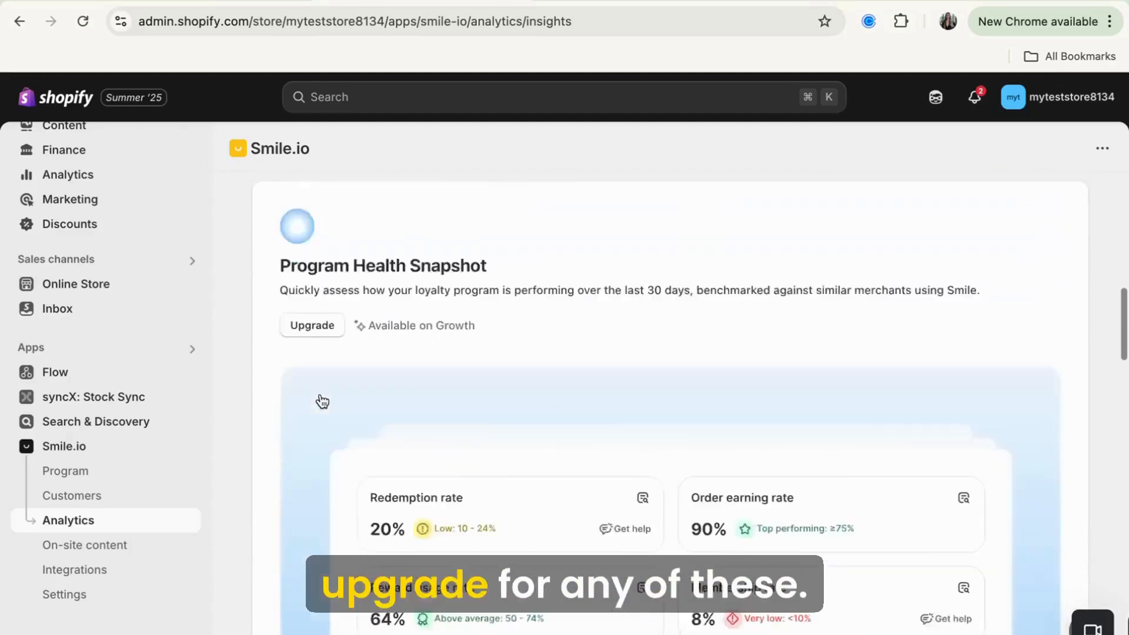
scroll(322, 402, "down", 12)
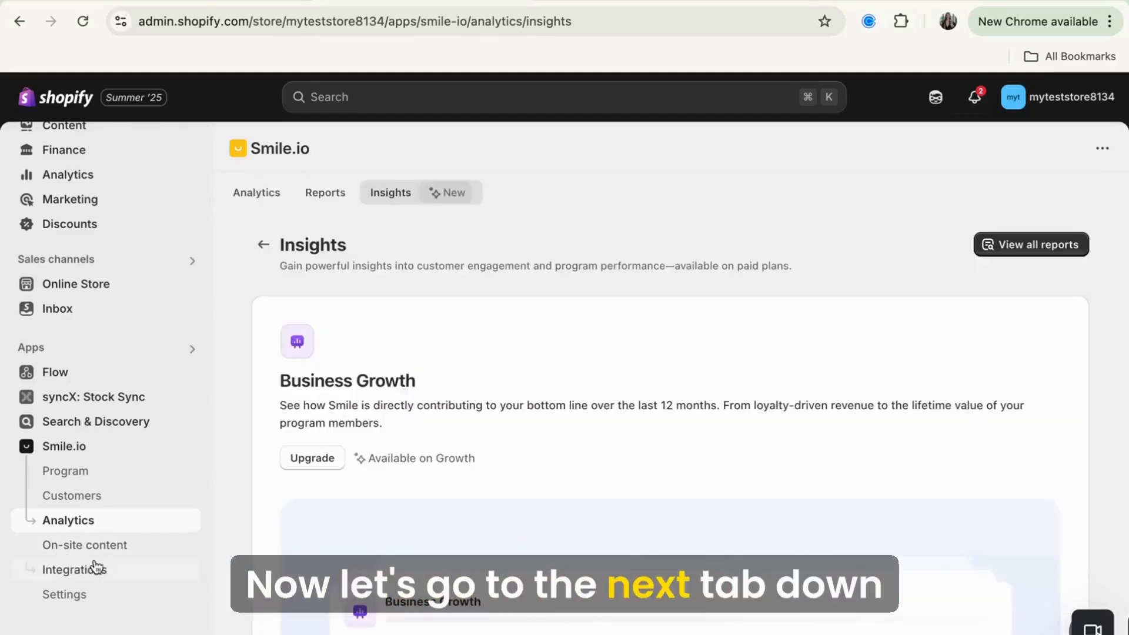
Open the on-site launcher's customization, try the text-only and icon-only styles, and set it to icon with text using the gift icon.
left_click(85, 547)
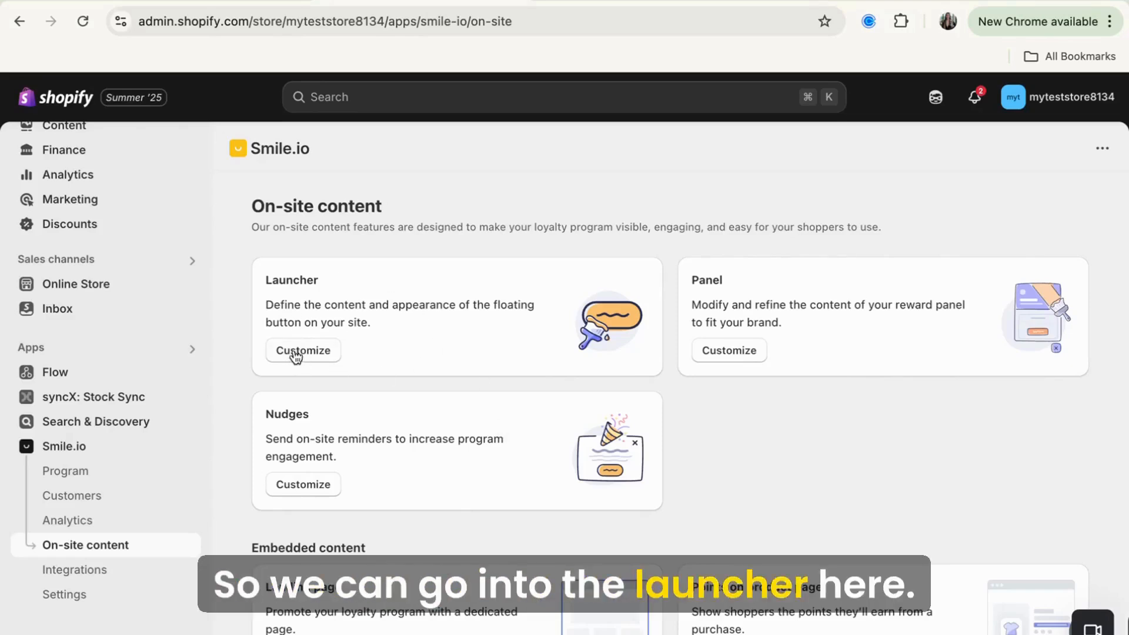
left_click(320, 353)
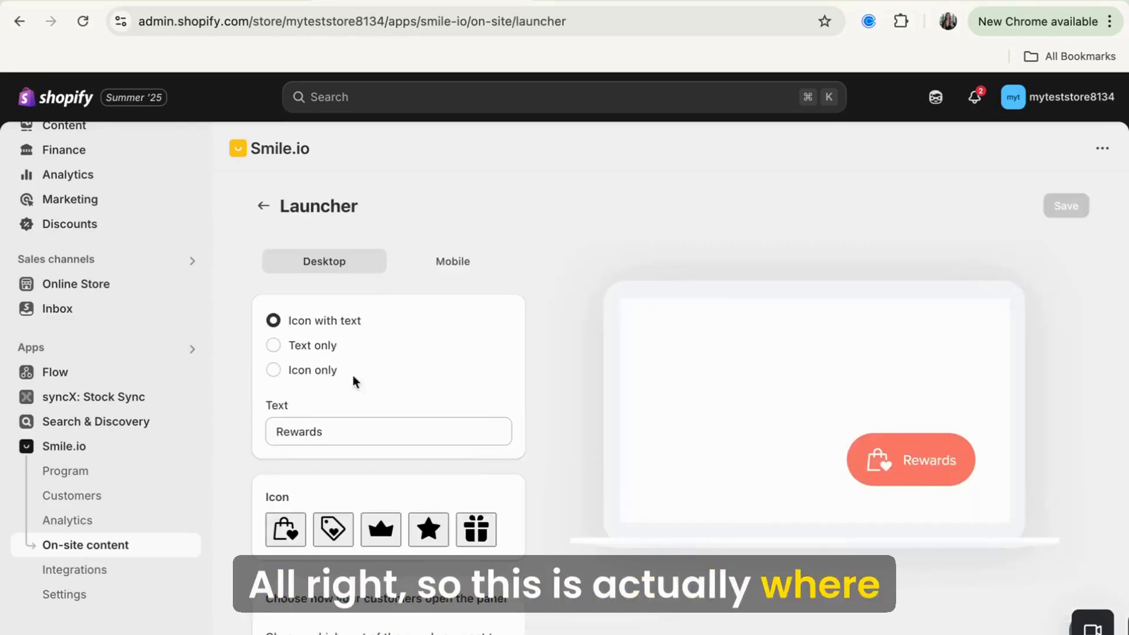
left_click(300, 351)
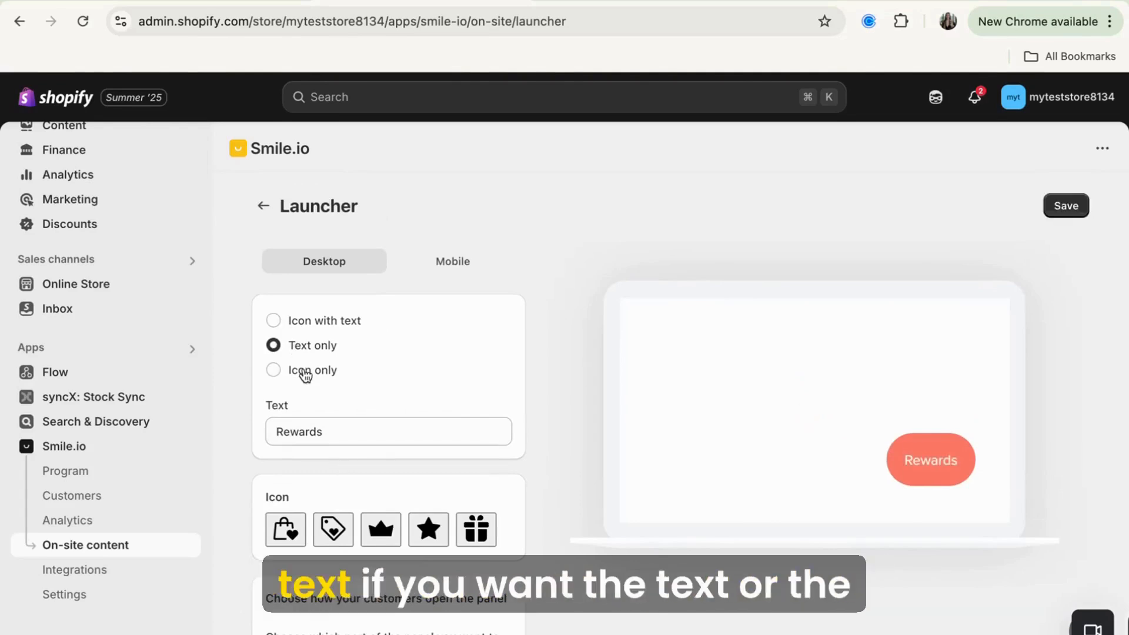
left_click(304, 376)
left_click(309, 321)
scroll(413, 354, "down", 2)
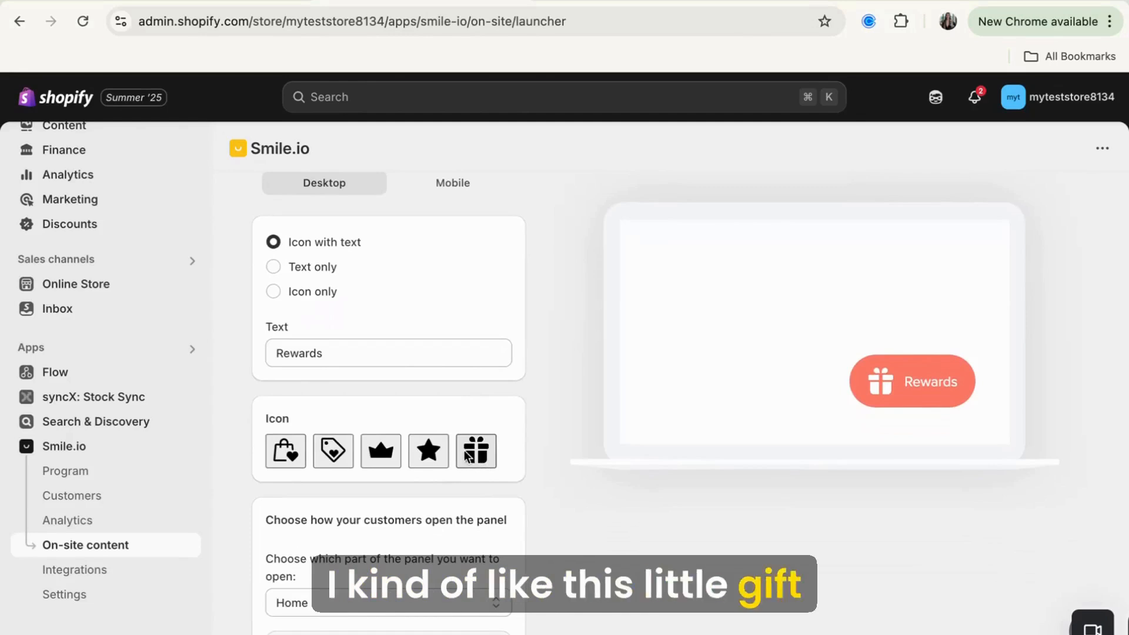
Choose Home as the part of the panel customers open and save the launcher settings.
scroll(464, 450, "down", 5)
scroll(464, 449, "up", 4)
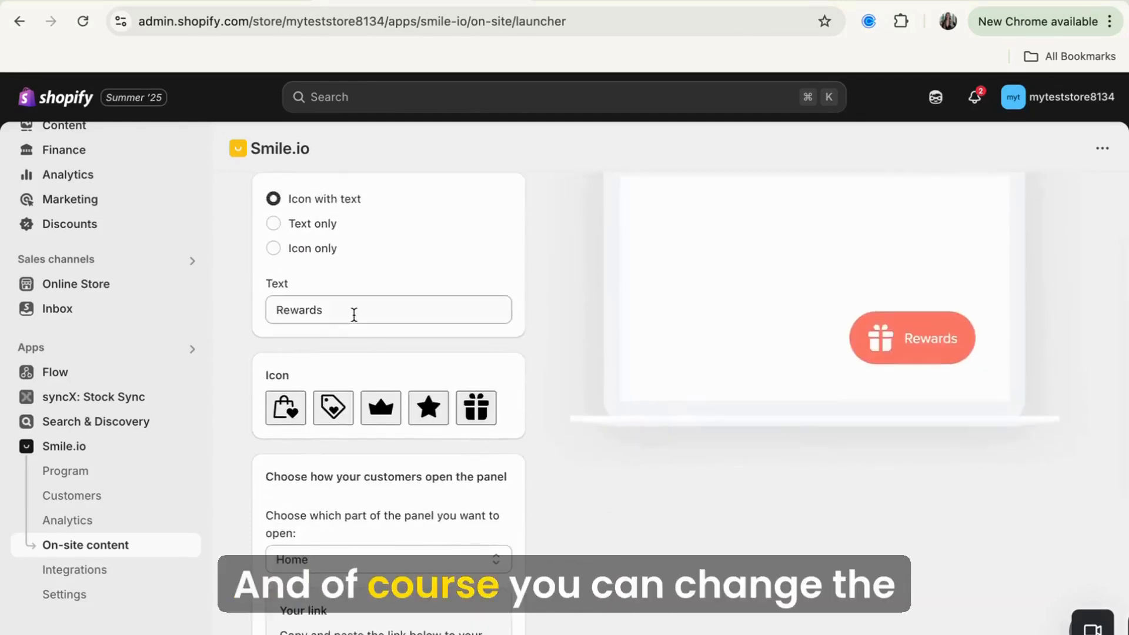
scroll(388, 418, "down", 4)
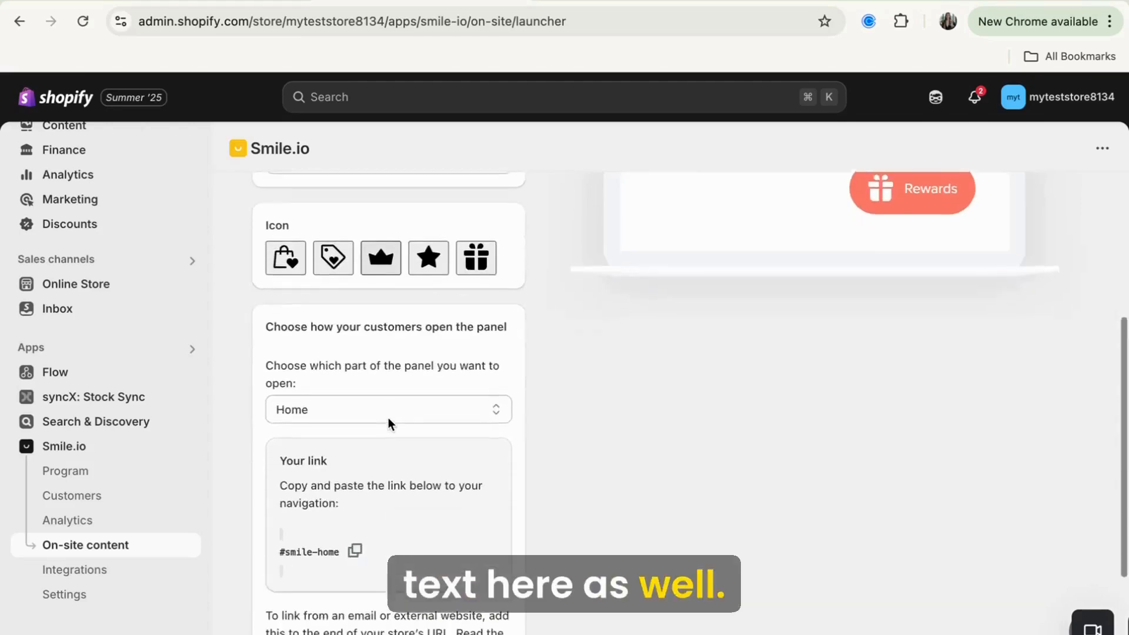
left_click(326, 360)
left_click(432, 360)
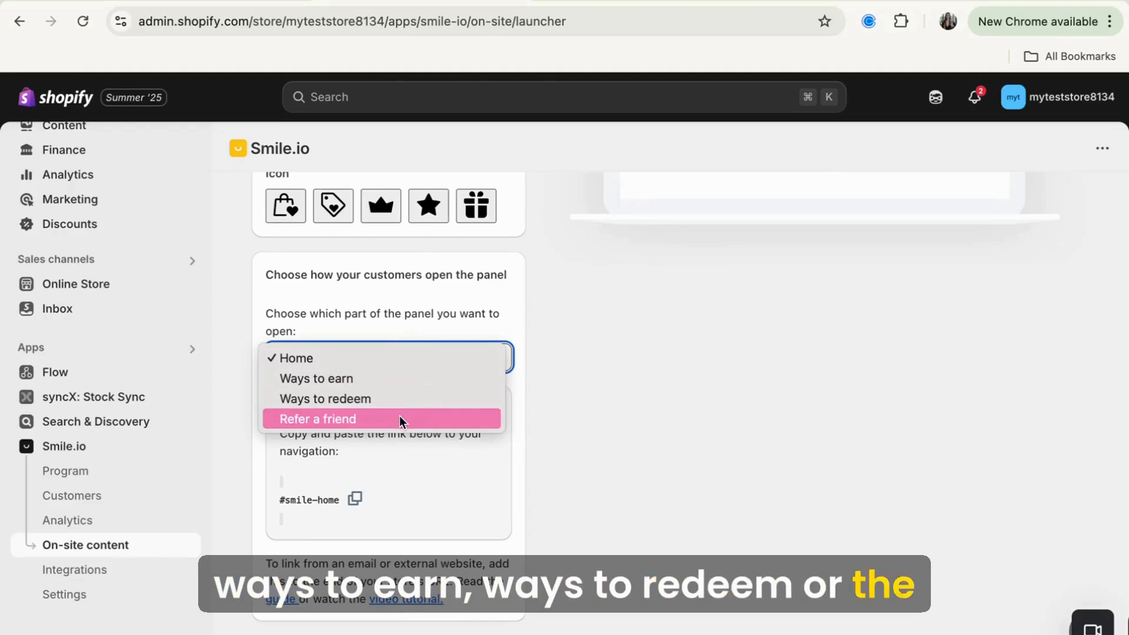
left_click(396, 356)
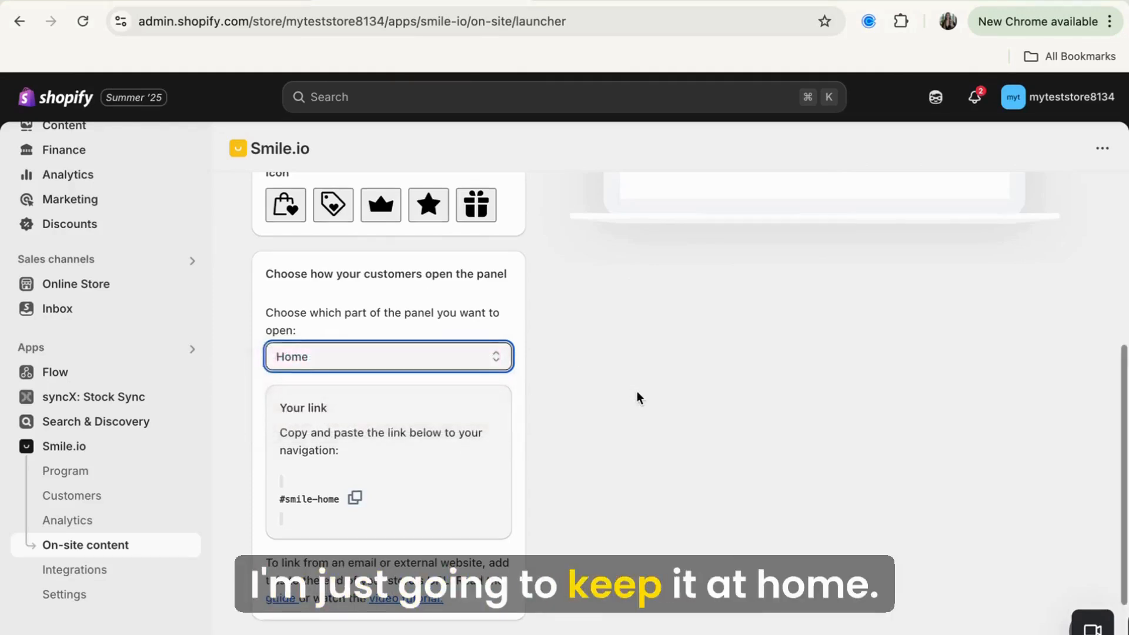
scroll(636, 390, "down", 2)
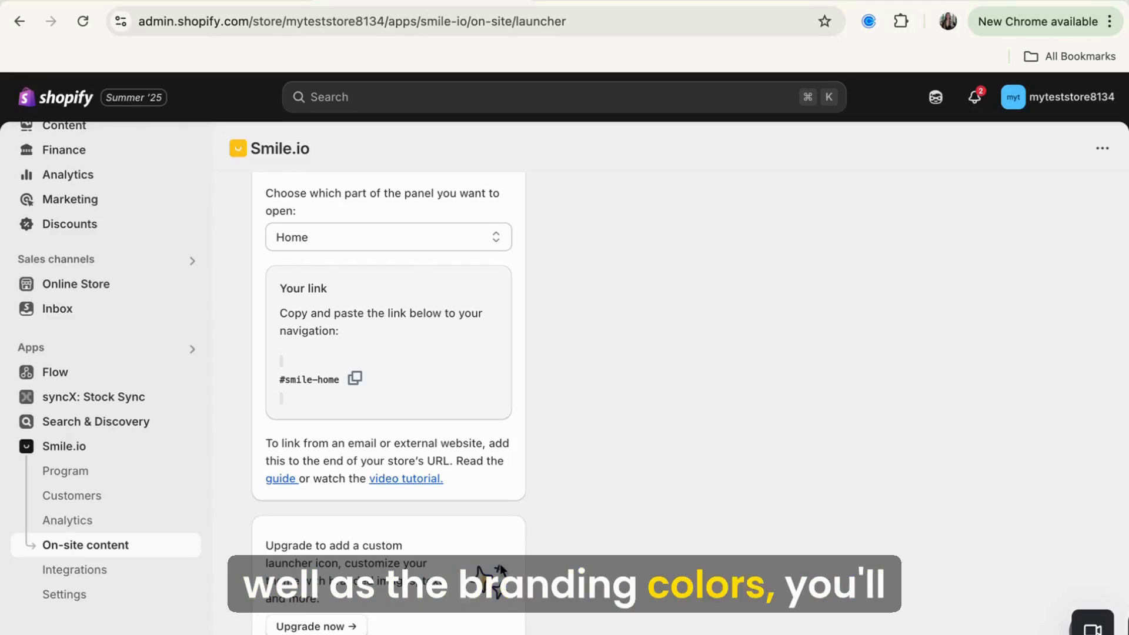
scroll(384, 613, "up", 1)
scroll(383, 609, "up", 10)
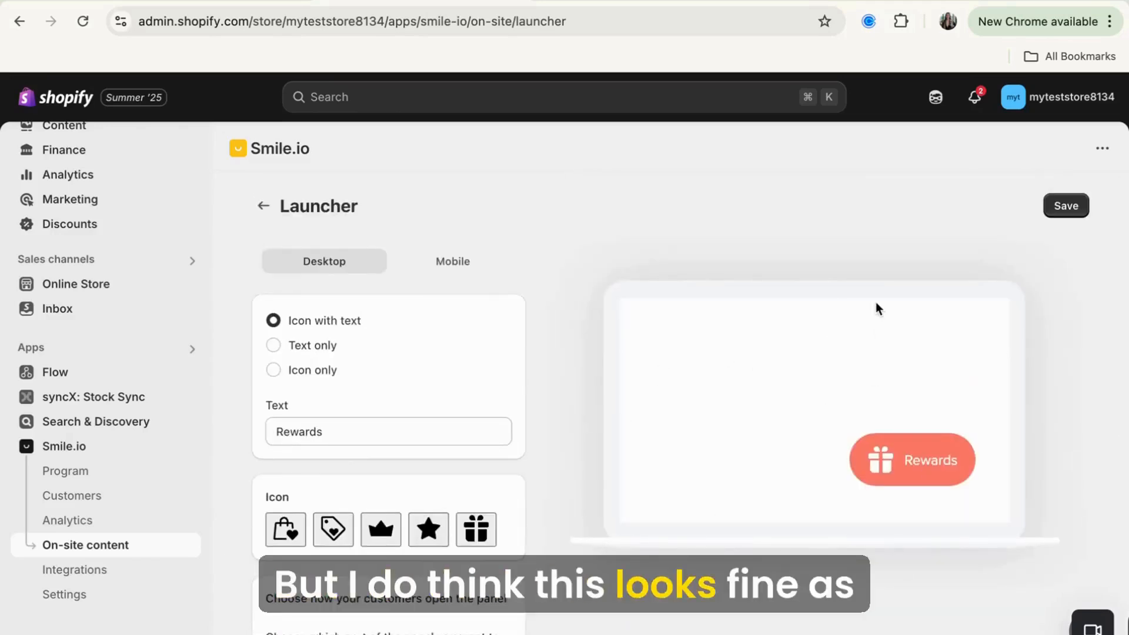
left_click(1057, 209)
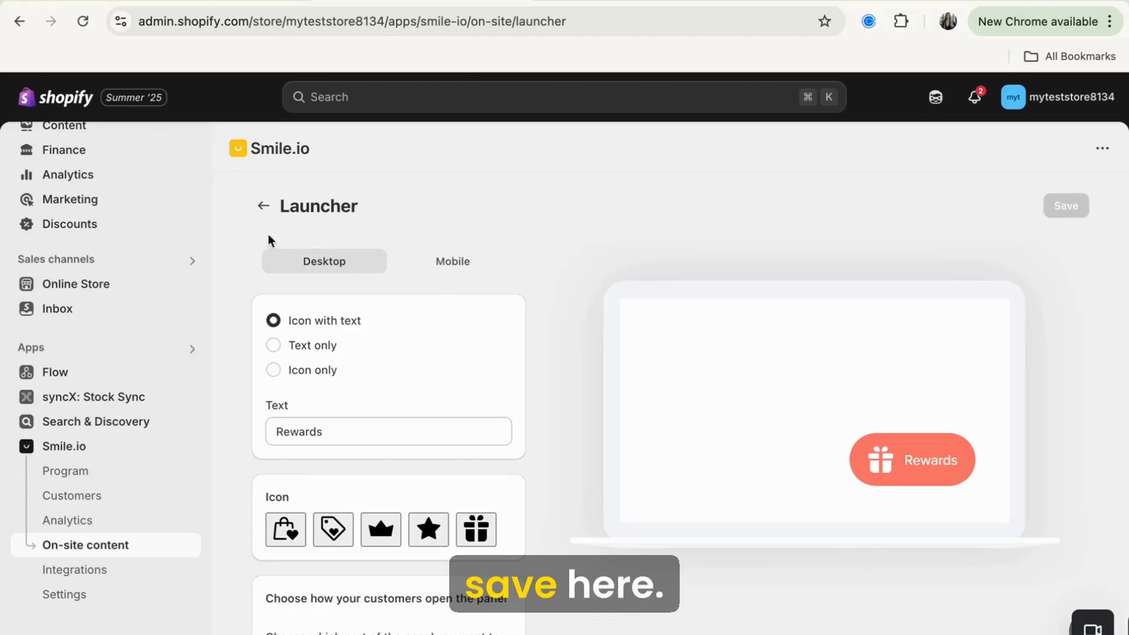
Open the on-site rewards panel's customization and examine the program name setting and the welcome section of the preview.
left_click(264, 207)
scroll(526, 317, "down", 1)
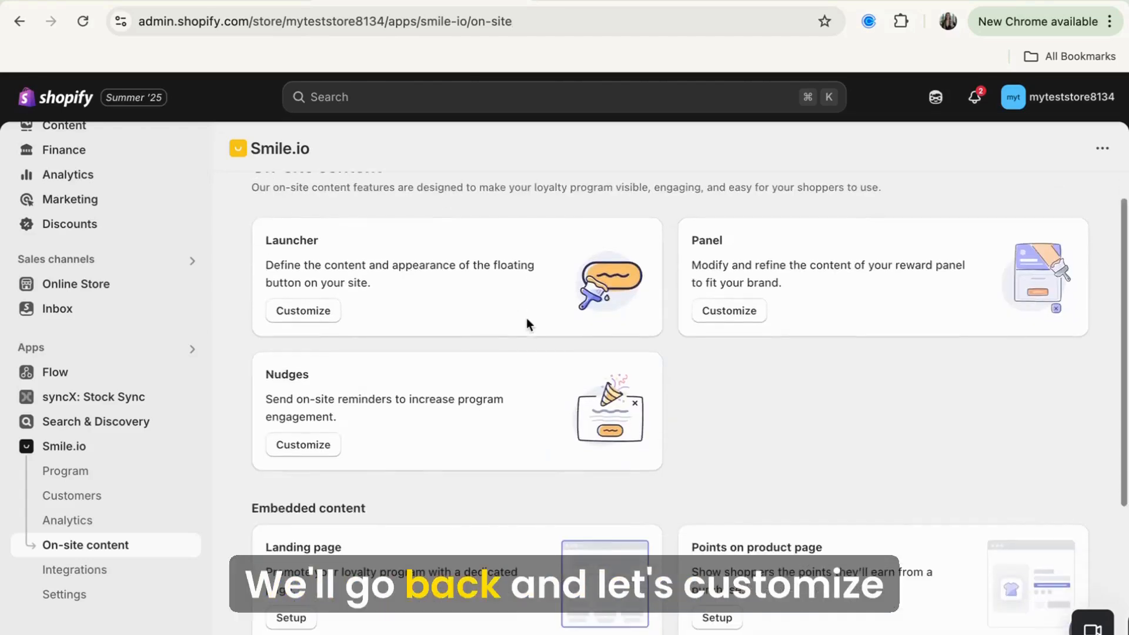
left_click(728, 310)
scroll(584, 455, "down", 5)
scroll(583, 455, "up", 5)
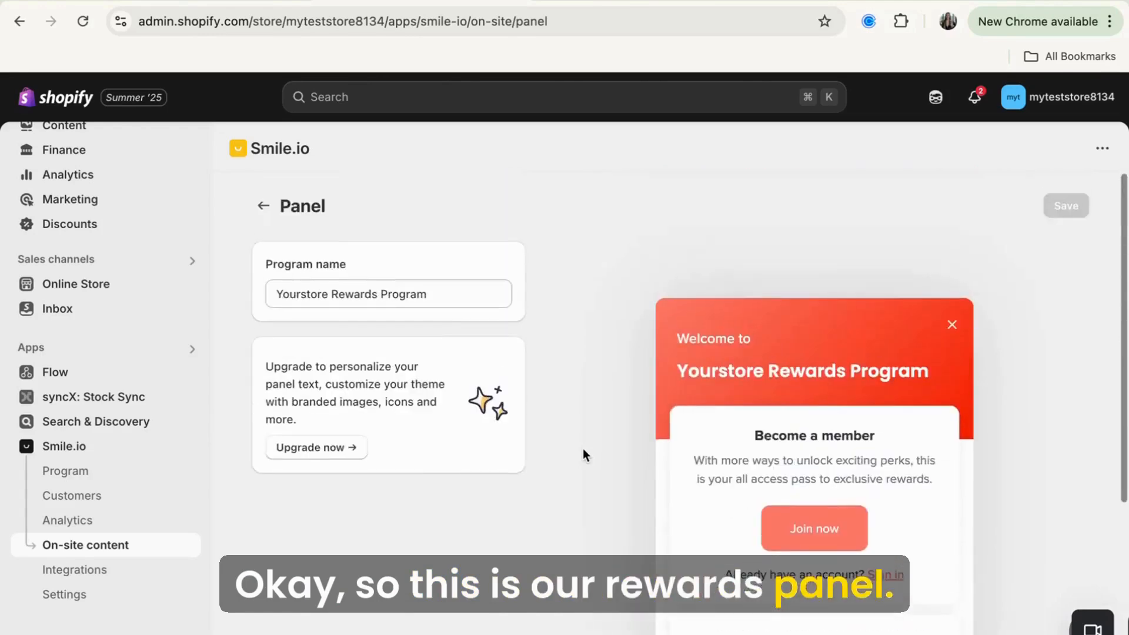
scroll(601, 521, "down", 2)
scroll(605, 522, "down", 1)
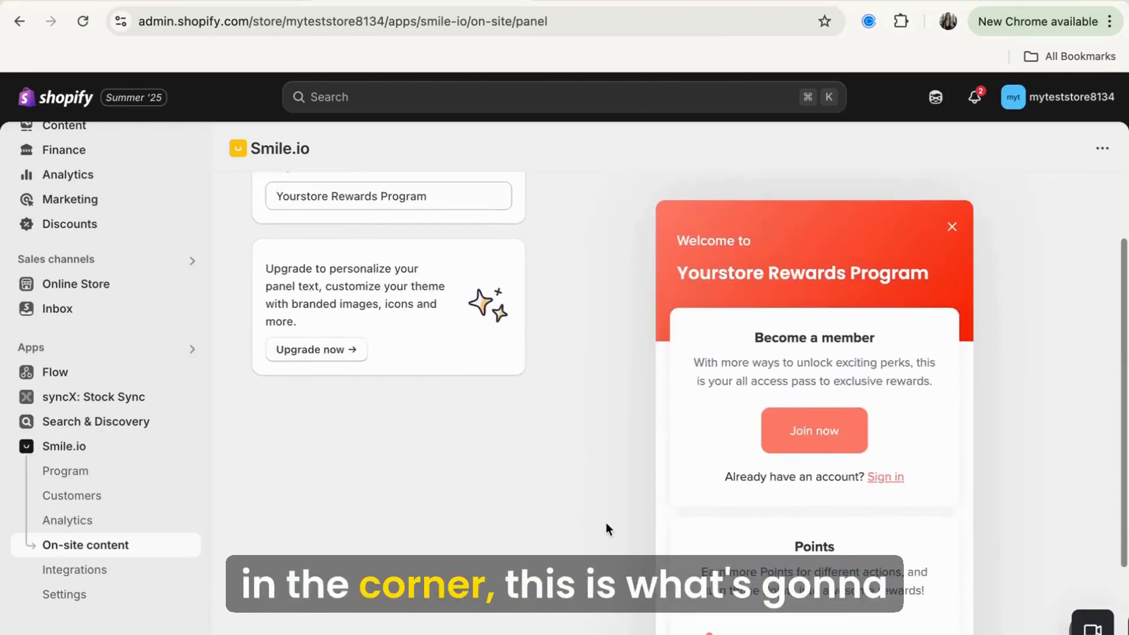
scroll(905, 412, "up", 2)
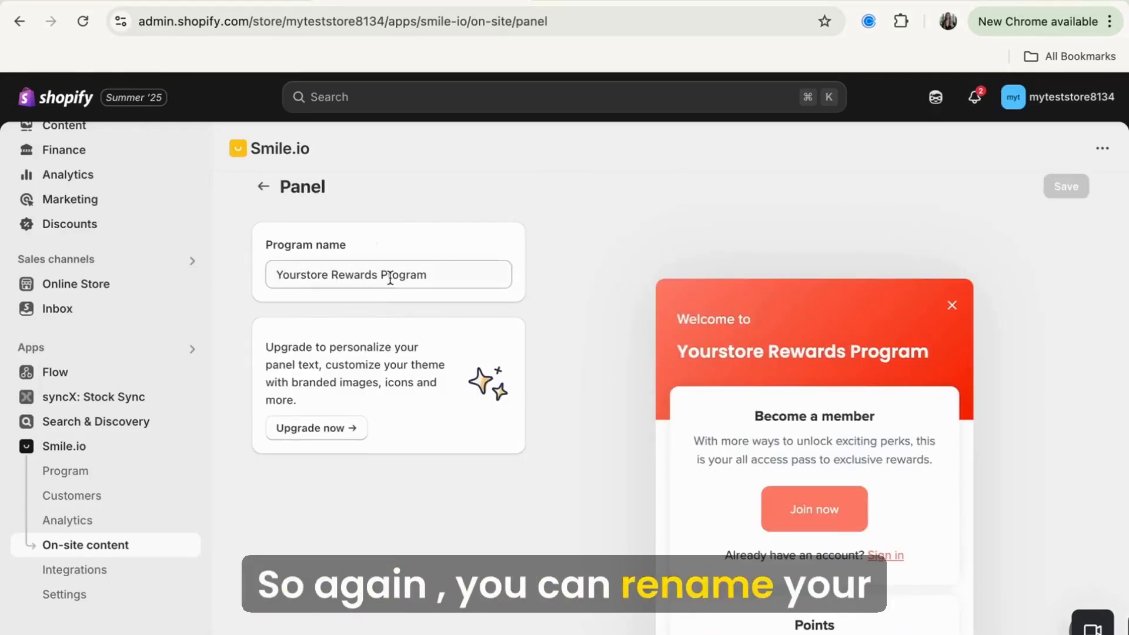
Examine the panel preview's membership, points and referral sections, along with the upgrade offer for personalizing the panel.
scroll(806, 430, "down", 1)
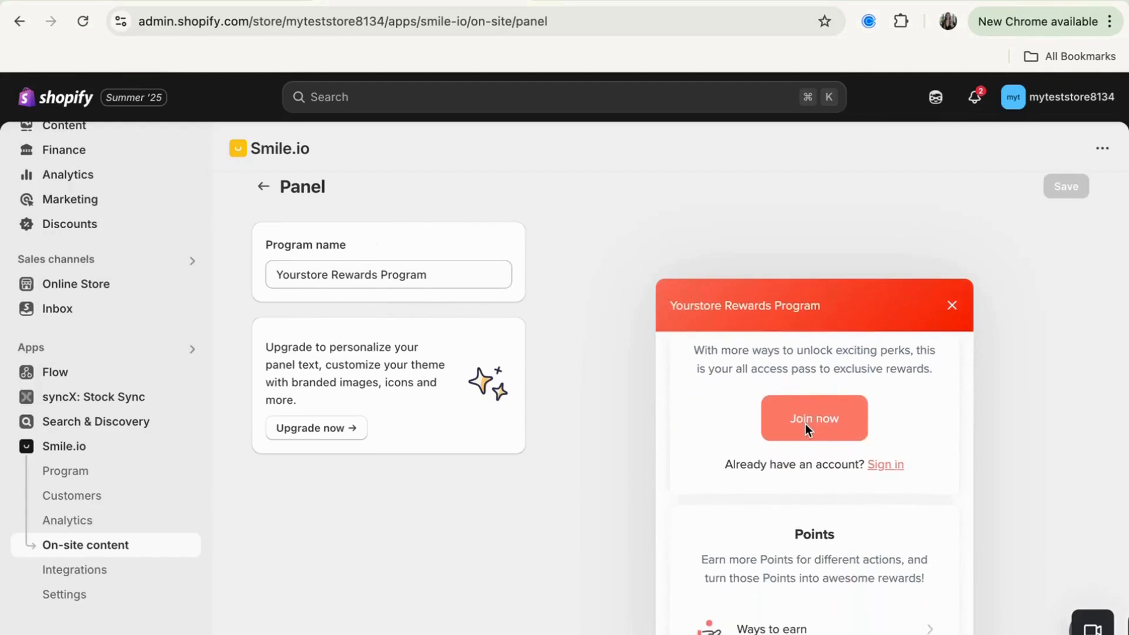
scroll(806, 429, "up", 2)
scroll(805, 429, "down", 2)
scroll(805, 422, "down", 5)
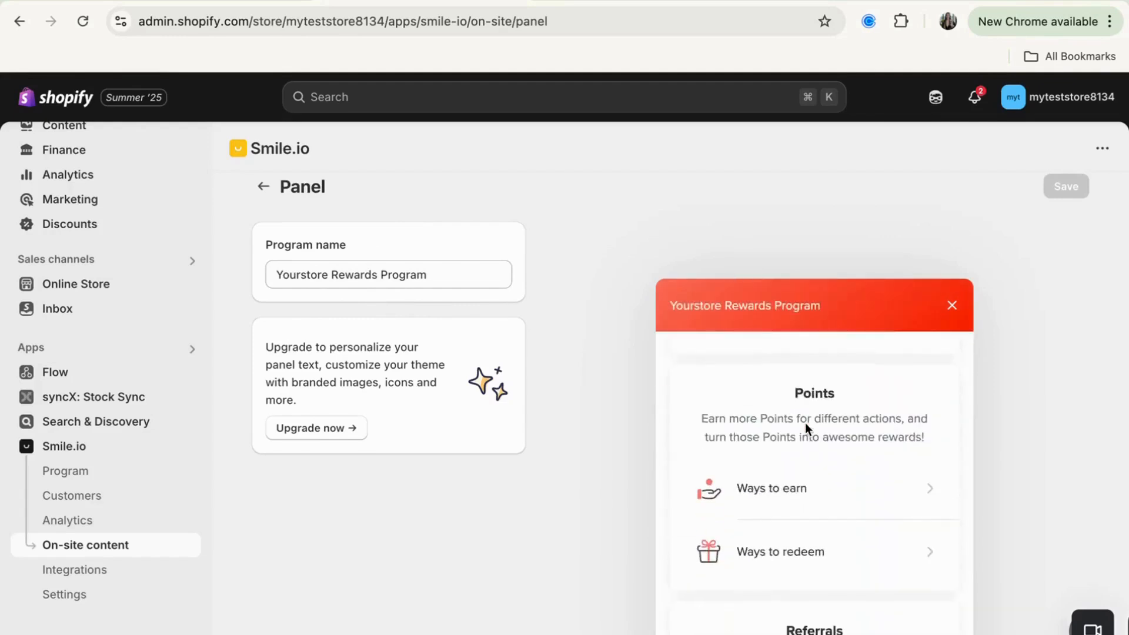
scroll(1045, 448, "down", 5)
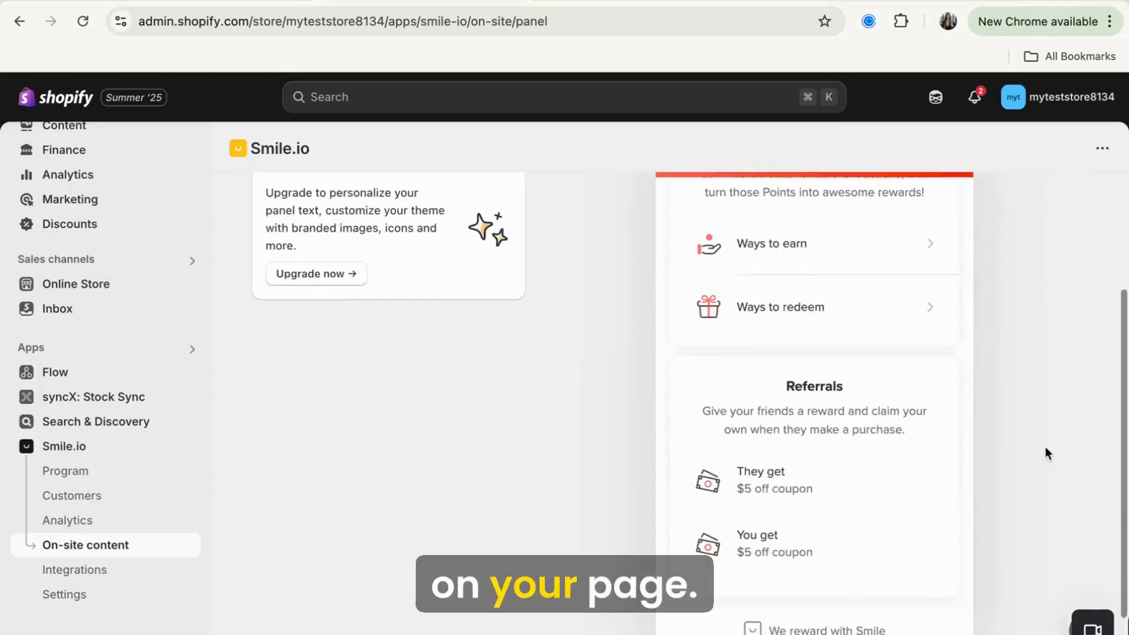
scroll(1045, 446, "up", 5)
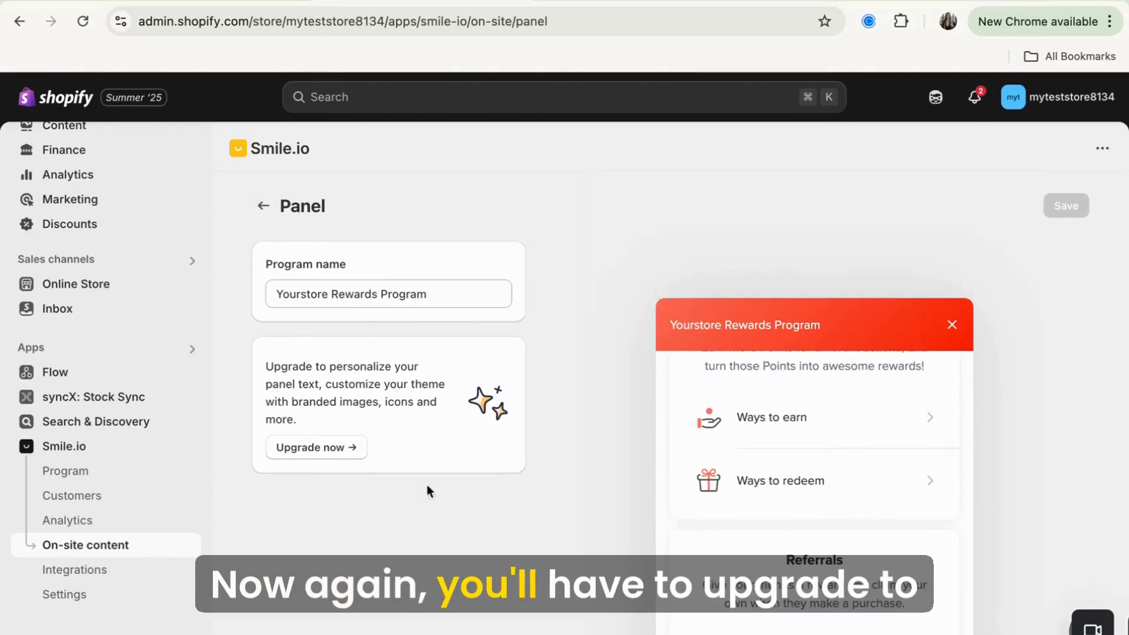
scroll(806, 416, "up", 5)
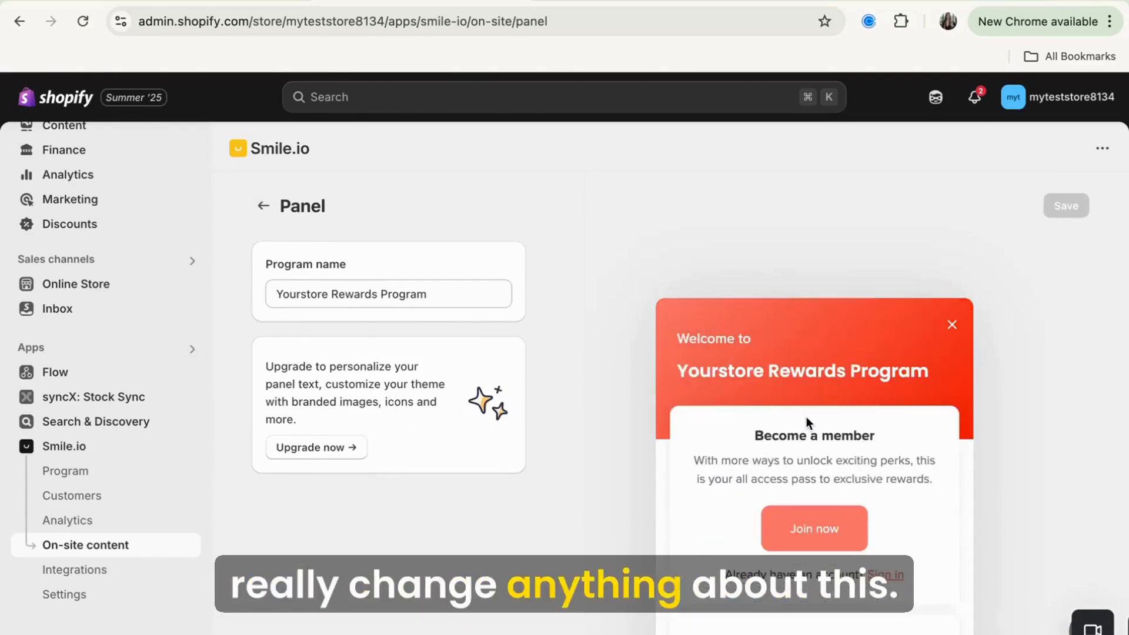
scroll(813, 432, "down", 2)
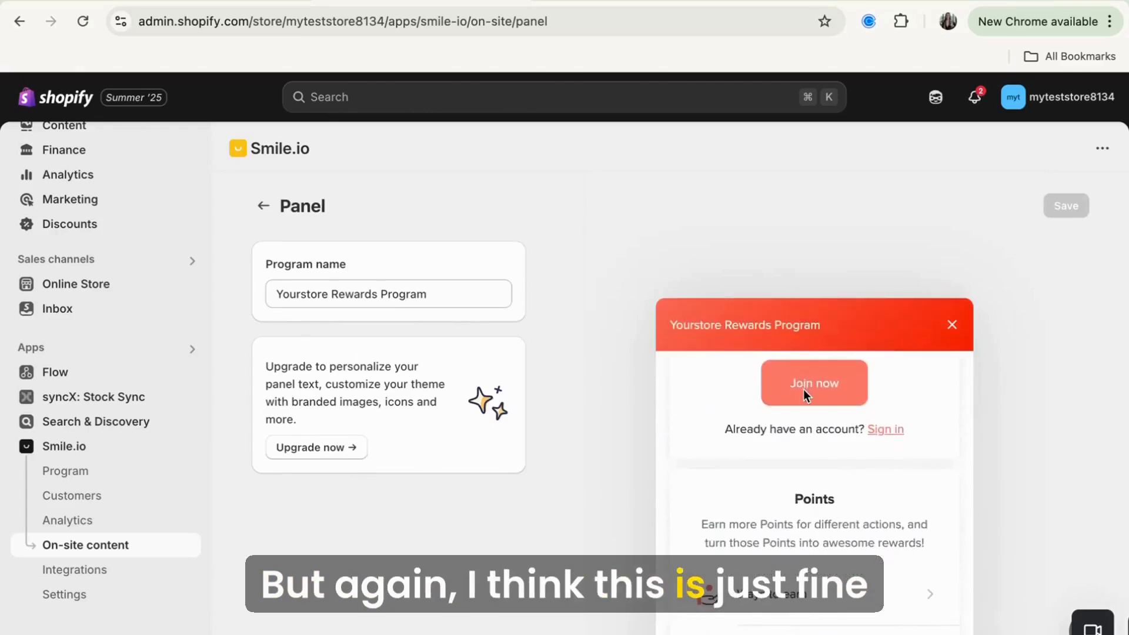
scroll(853, 390, "down", 4)
scroll(1057, 468, "down", 3)
scroll(1015, 454, "up", 3)
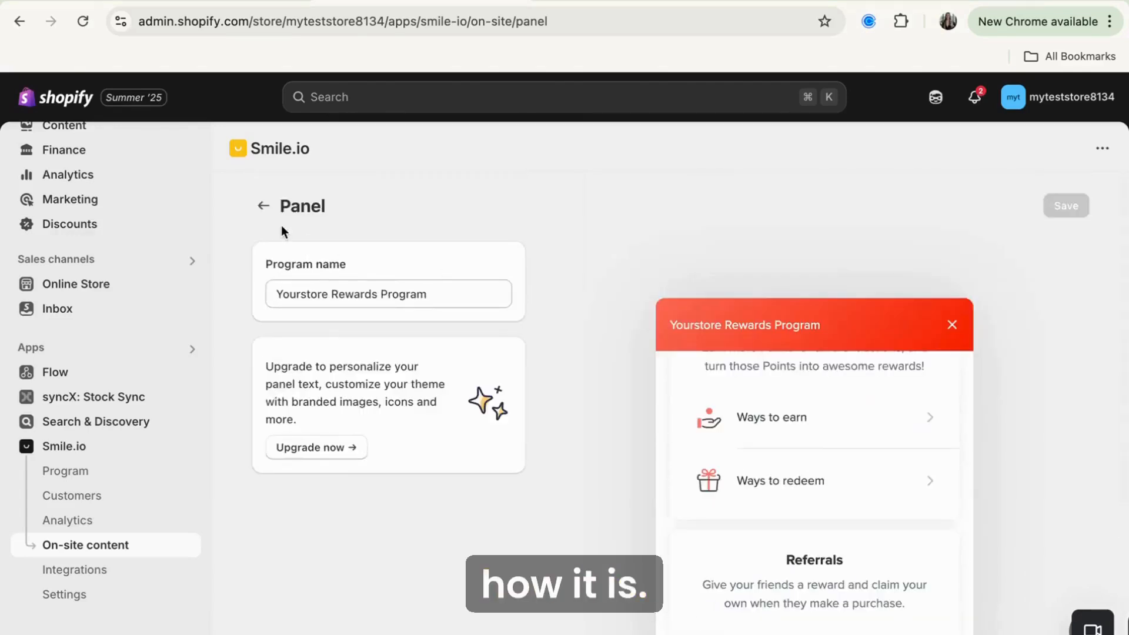
Open the on-site nudges and examine the nudge included in the plan and the premium nudges.
left_click(263, 206)
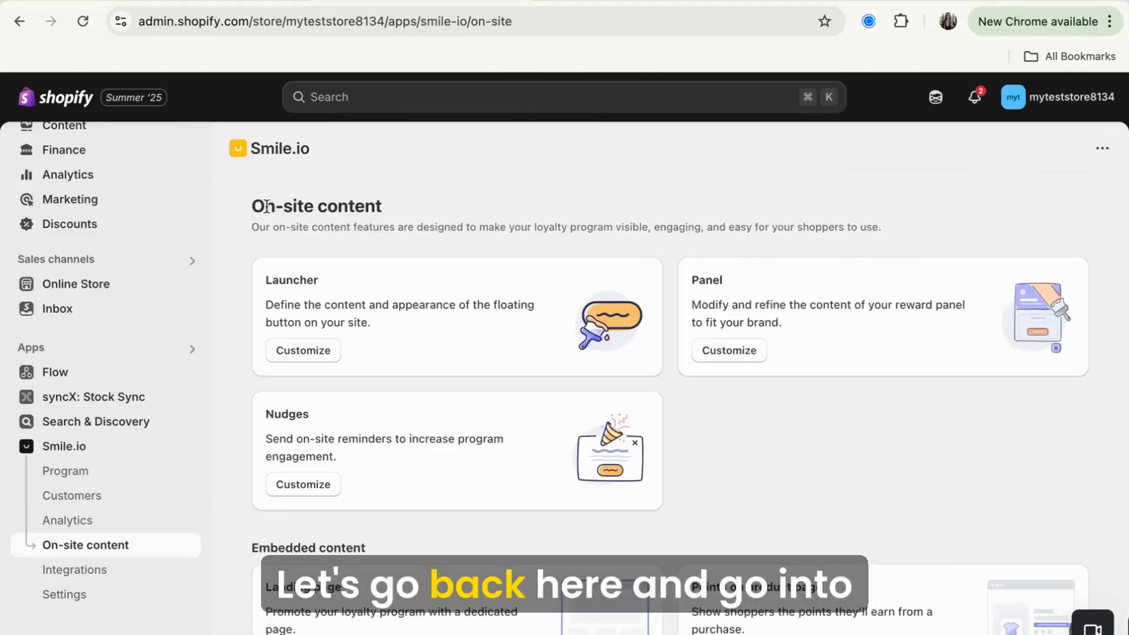
left_click(303, 484)
scroll(1094, 282, "down", 5)
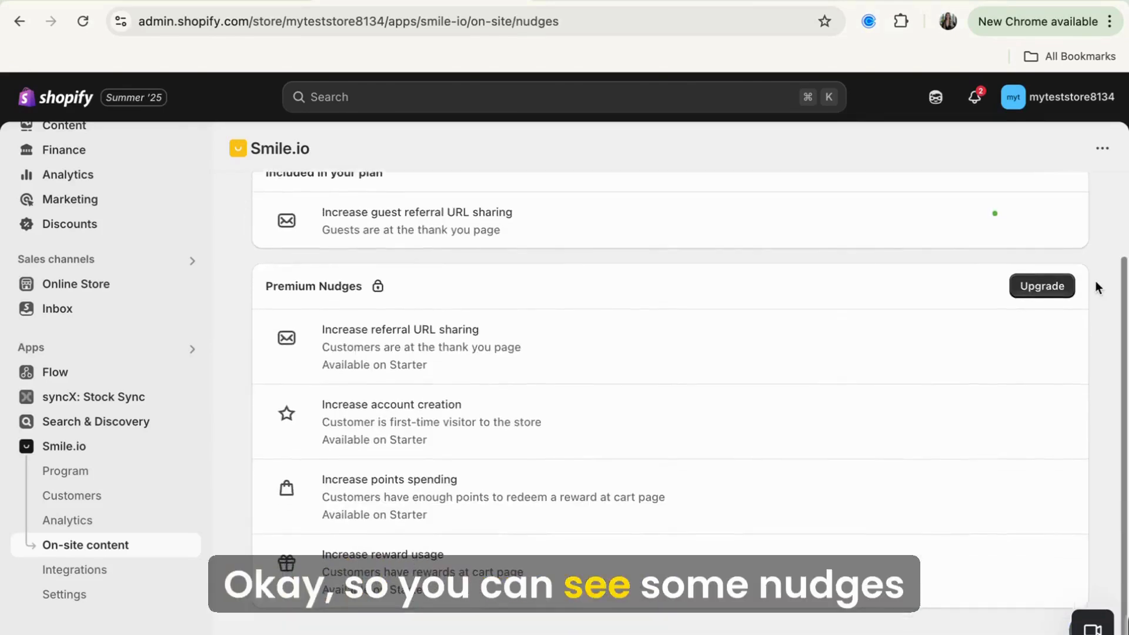
scroll(1095, 286, "up", 2)
scroll(1095, 287, "down", 1)
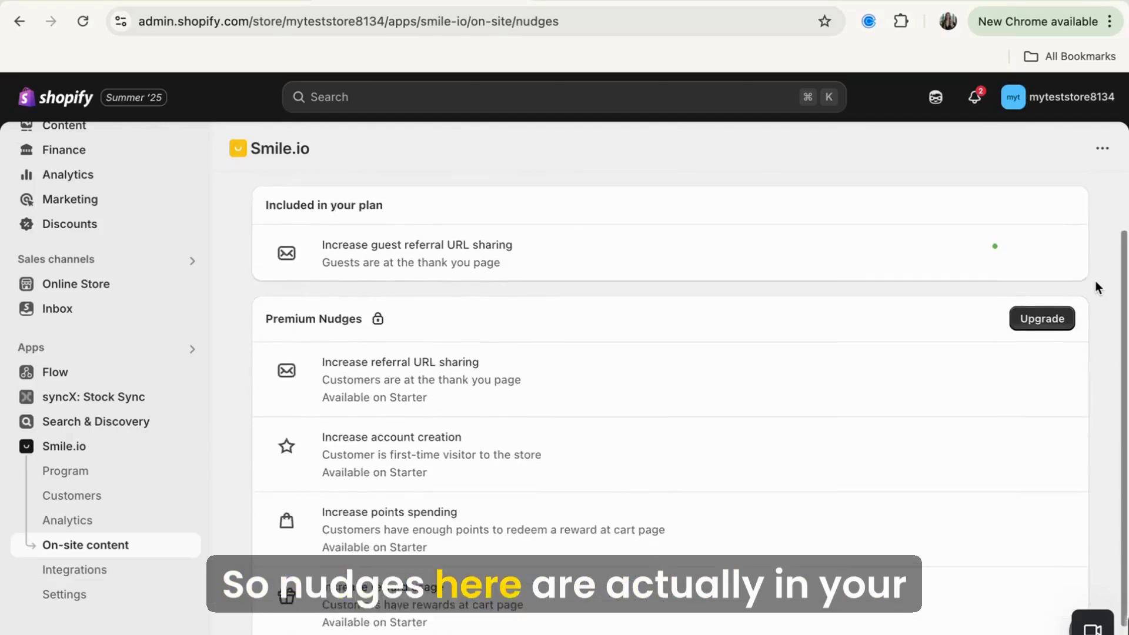
scroll(1095, 286, "down", 1)
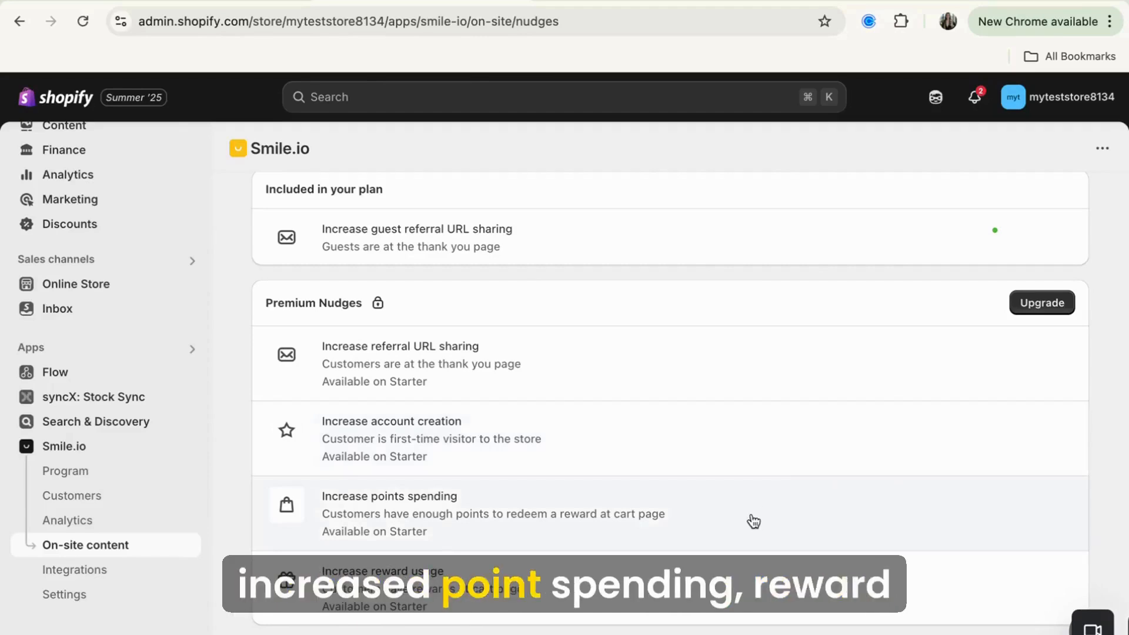
scroll(770, 607, "up", 3)
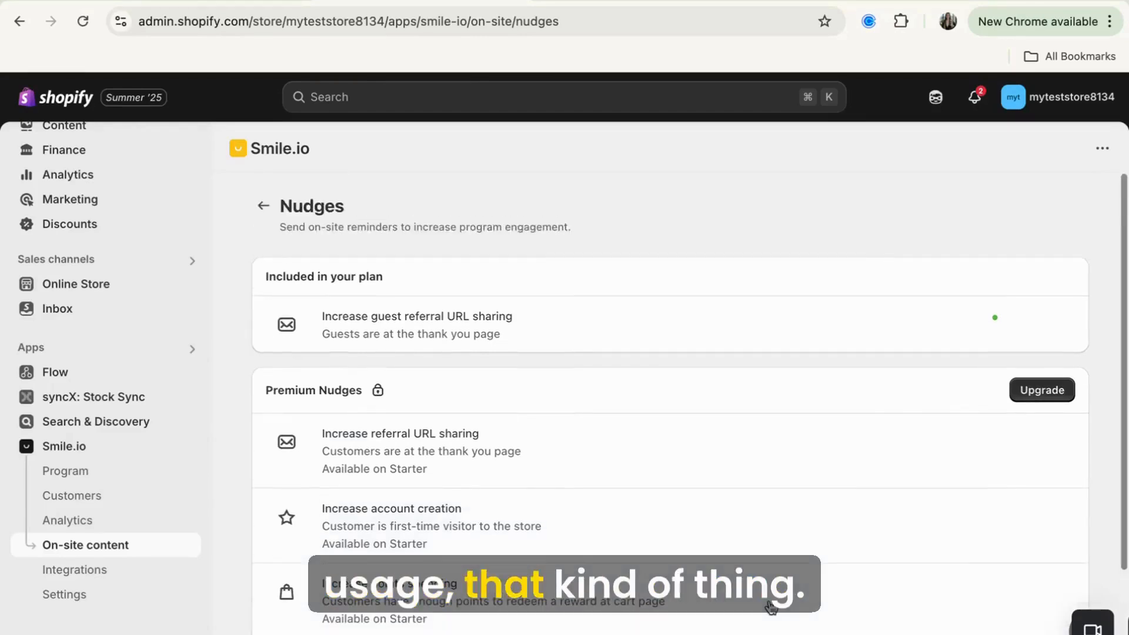
In the guest referral URL sharing nudge, look at the own-icon upload option, choose the default open envelope with heart image, and save.
left_click(872, 325)
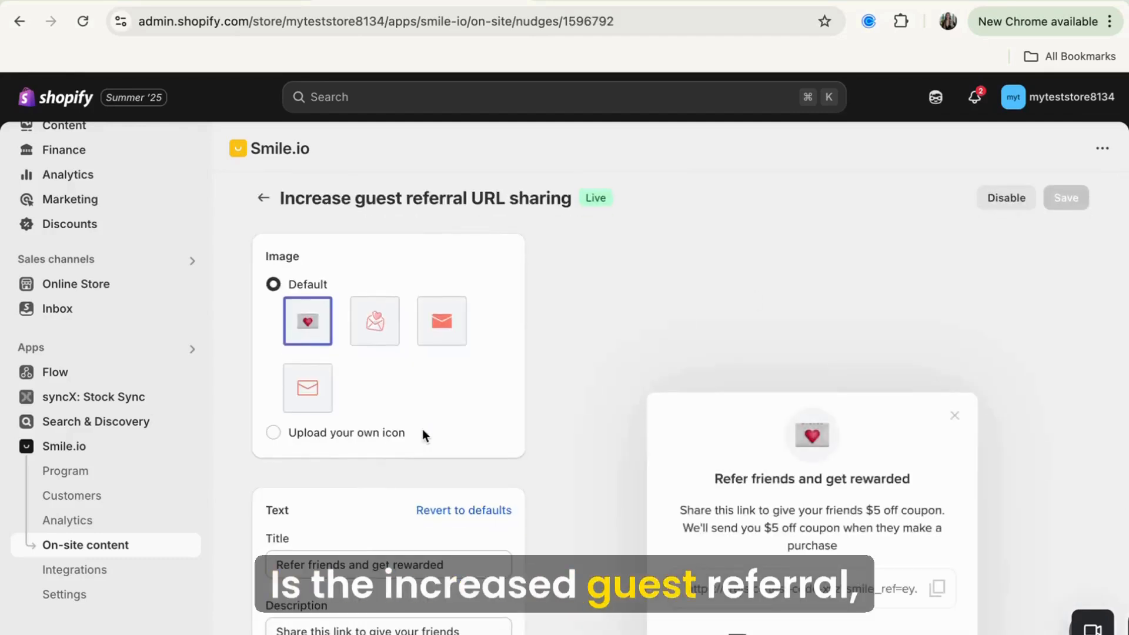
scroll(422, 430, "down", 2)
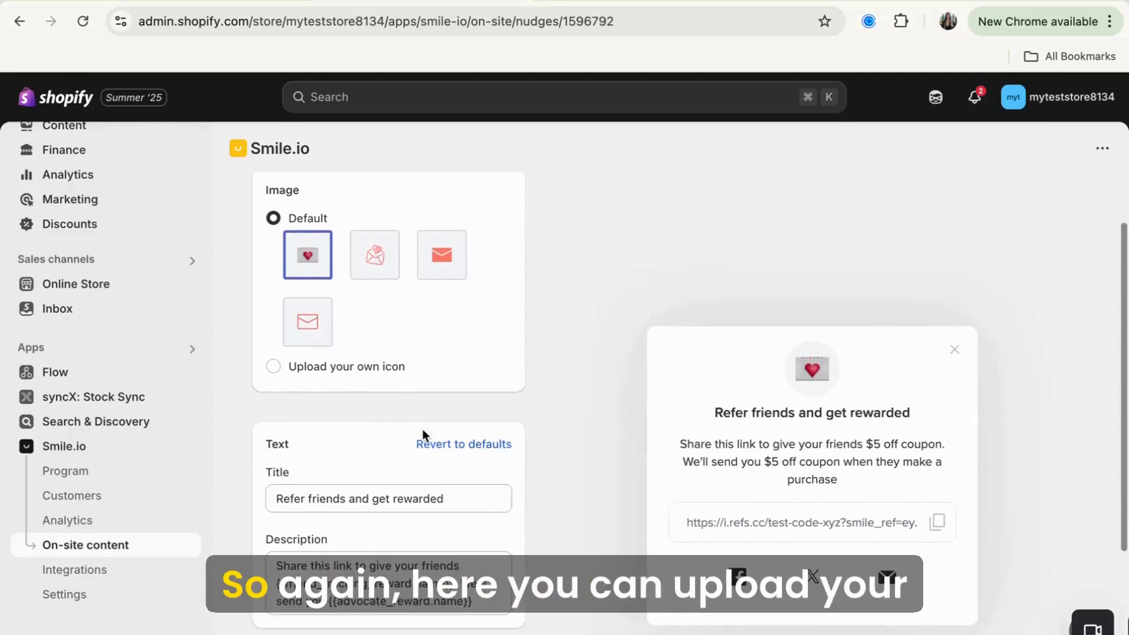
left_click(310, 369)
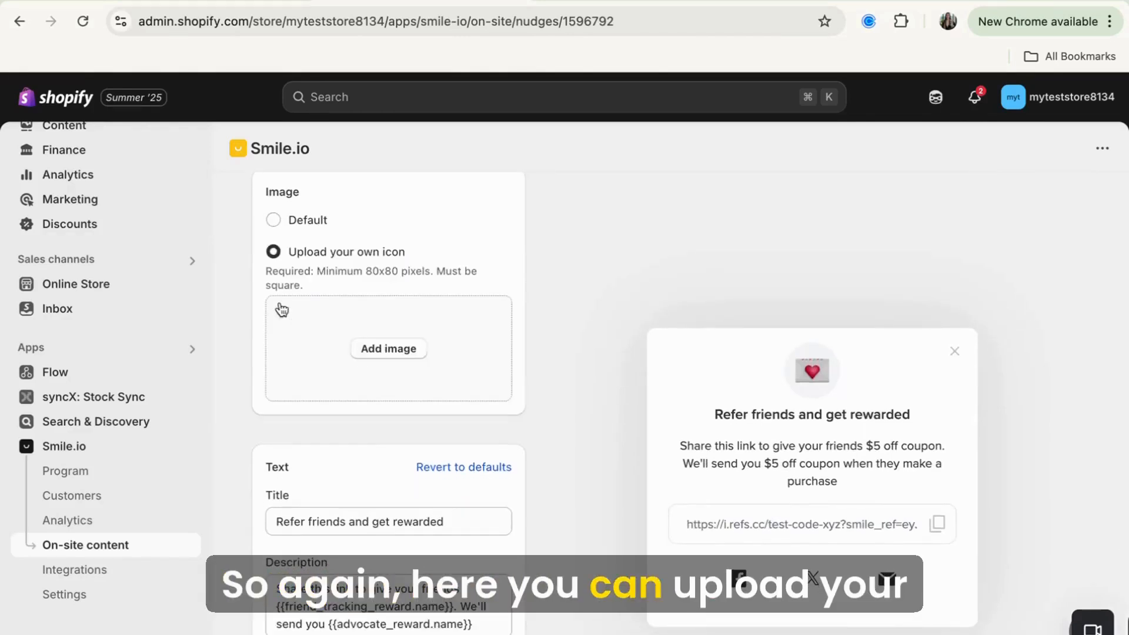
left_click(305, 222)
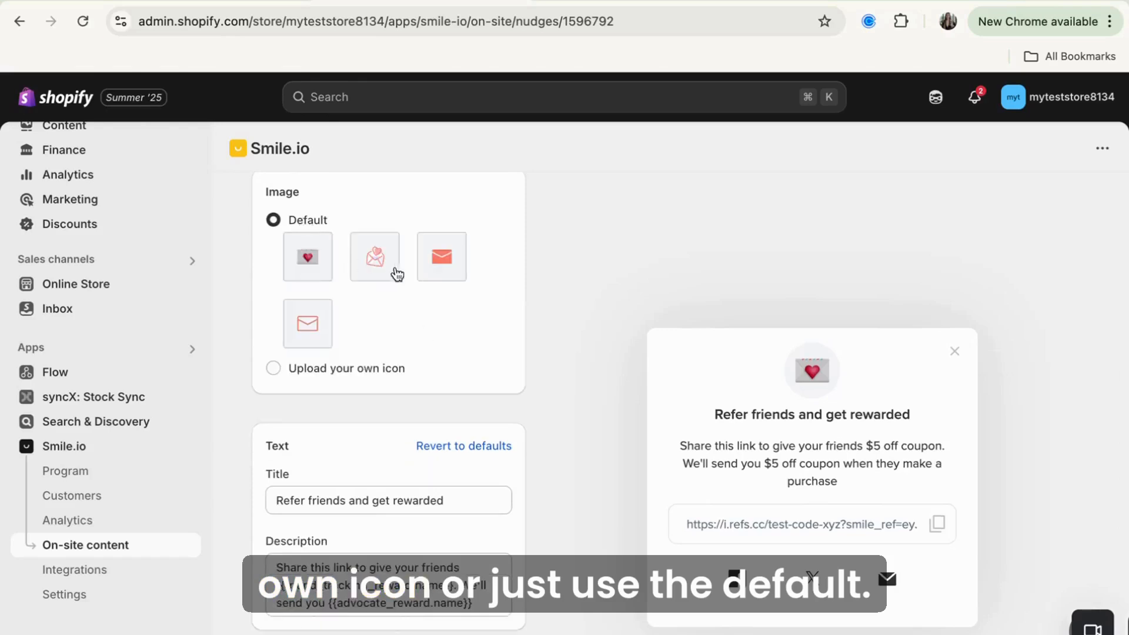
left_click(378, 263)
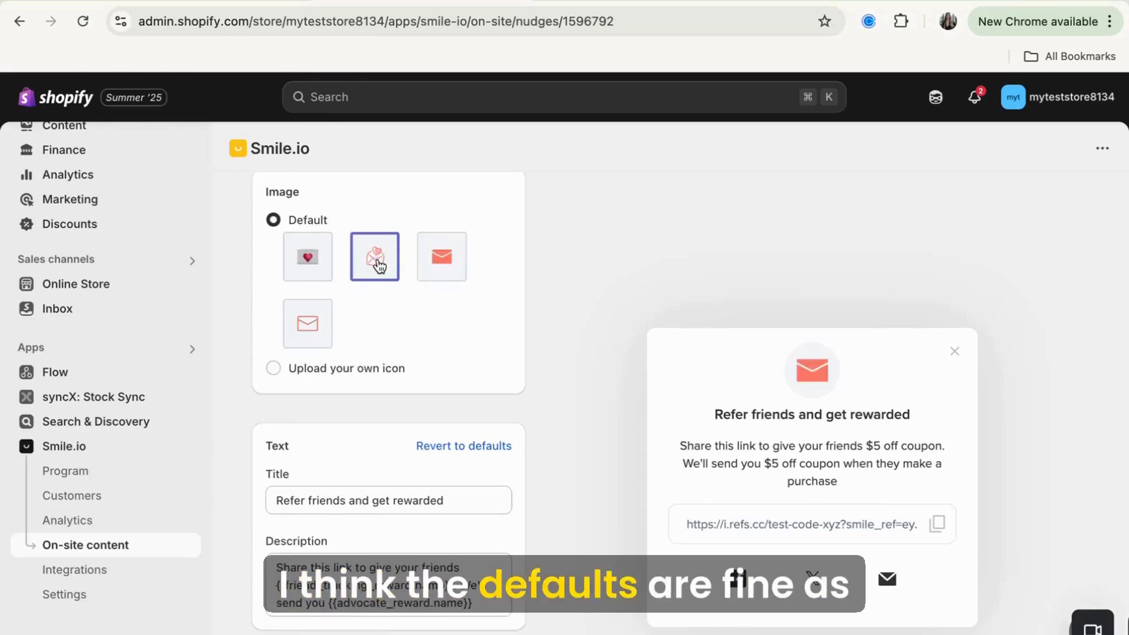
scroll(367, 464, "up", 1)
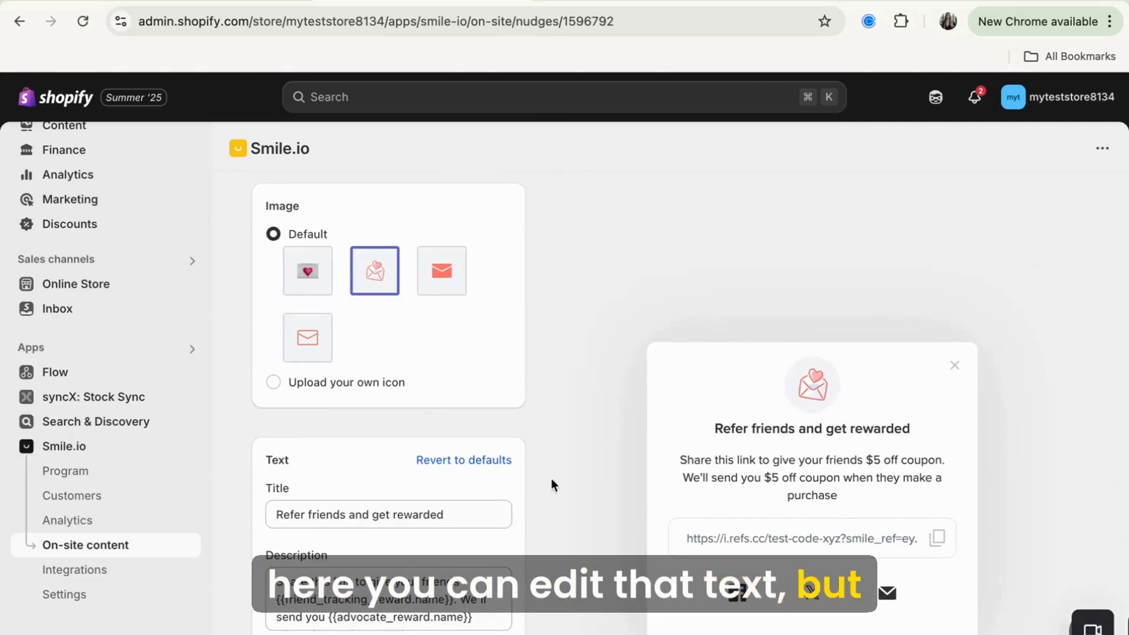
scroll(970, 314, "up", 2)
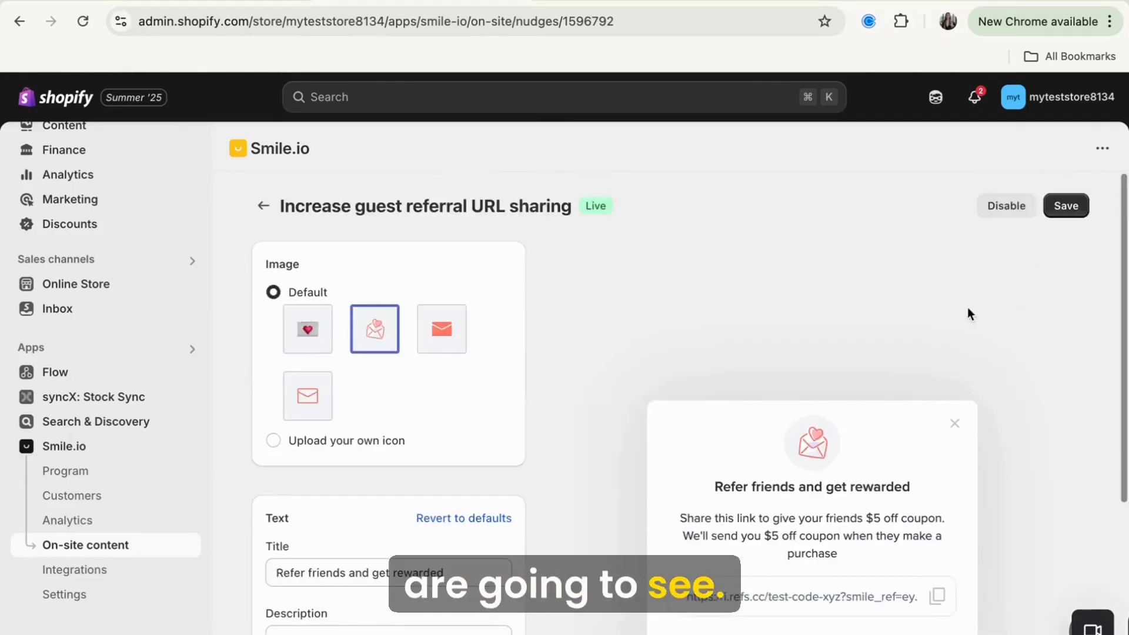
left_click(1071, 207)
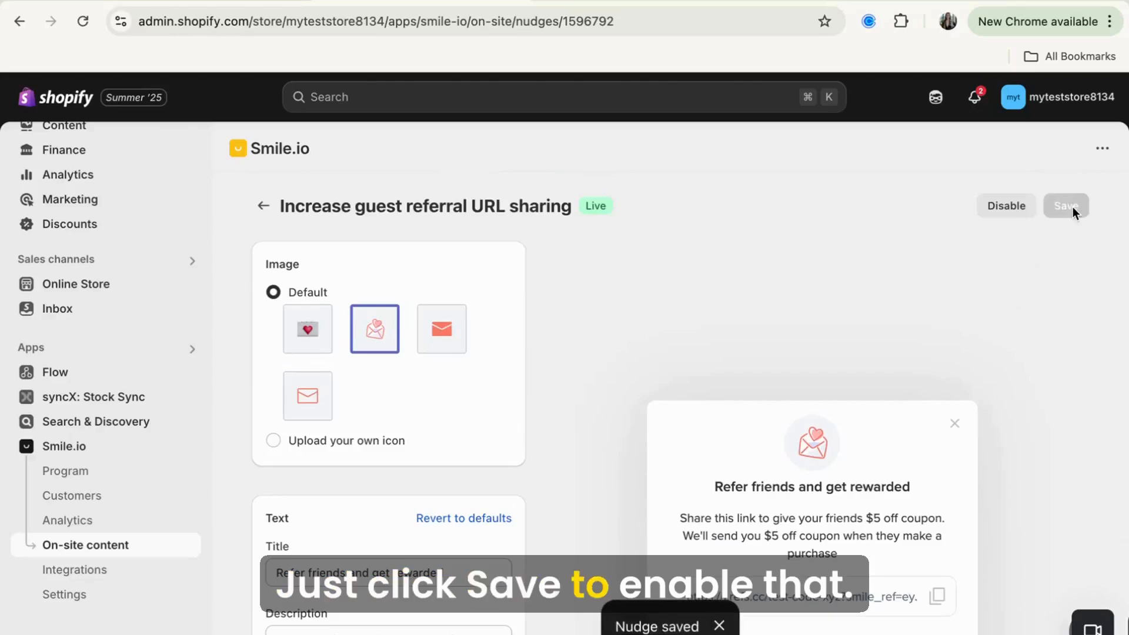
Return to the on-site content overview and examine the embedded content options, such as the landing page and points on product page.
left_click(265, 208)
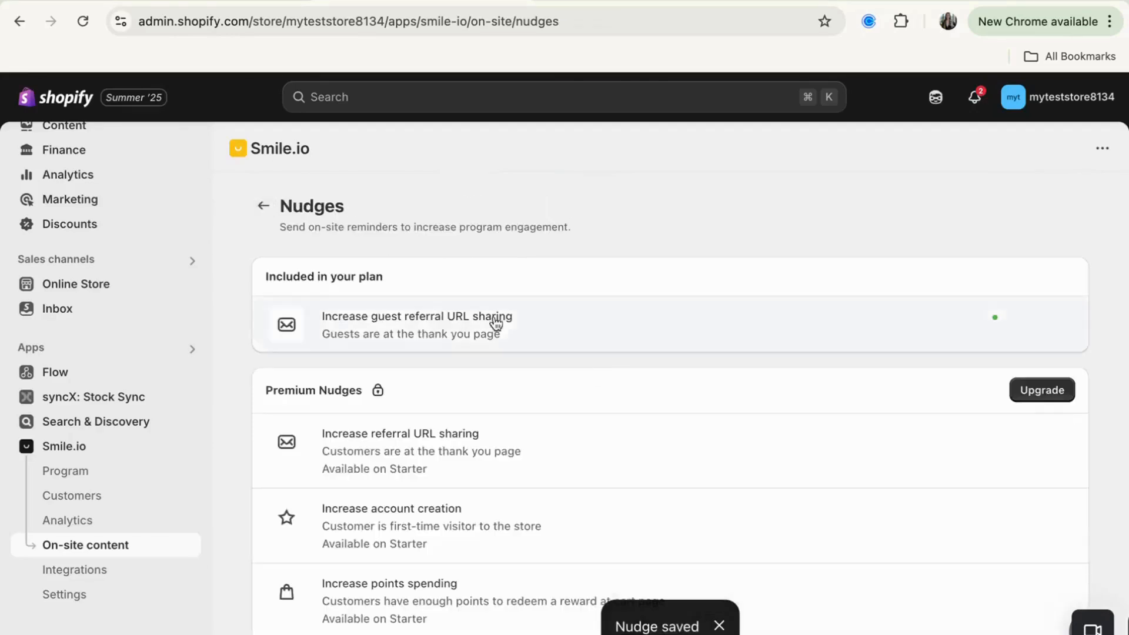
left_click(266, 208)
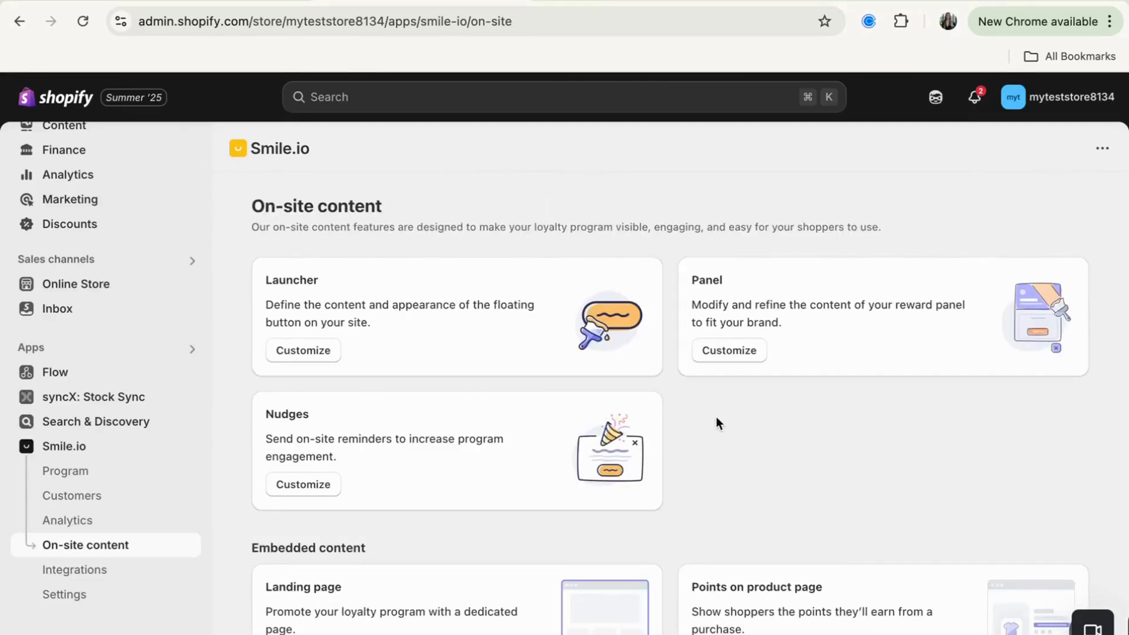
scroll(716, 416, "down", 5)
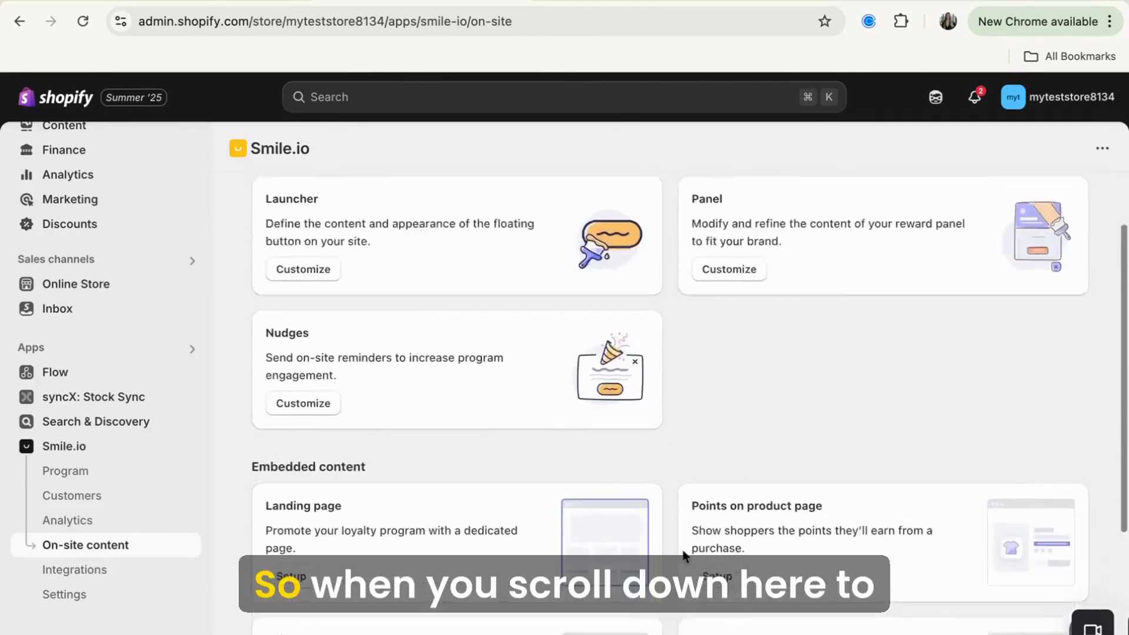
scroll(680, 478, "down", 4)
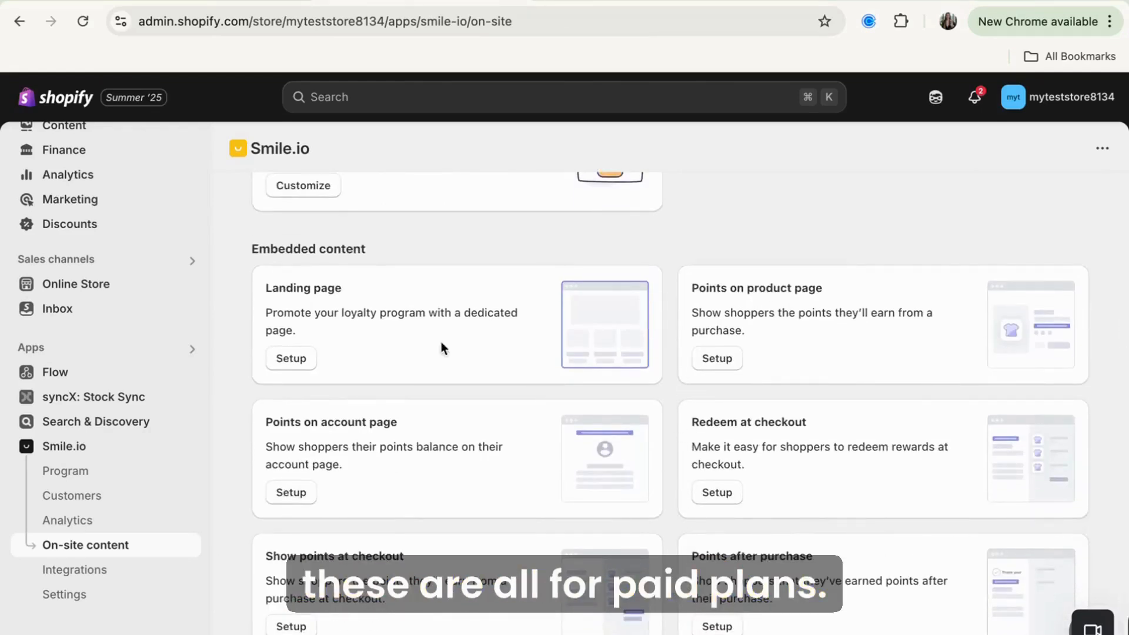
Examine the landing page setup and its upgrade offer, and return to the on-site content overview to review the other embedded content options.
left_click(288, 361)
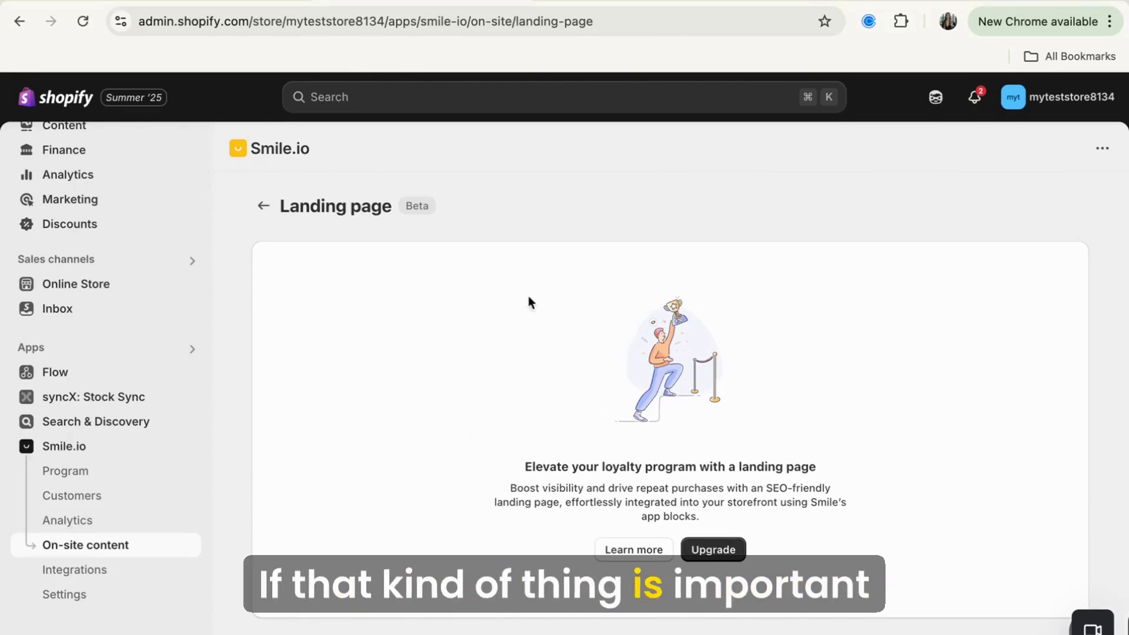
left_click(263, 209)
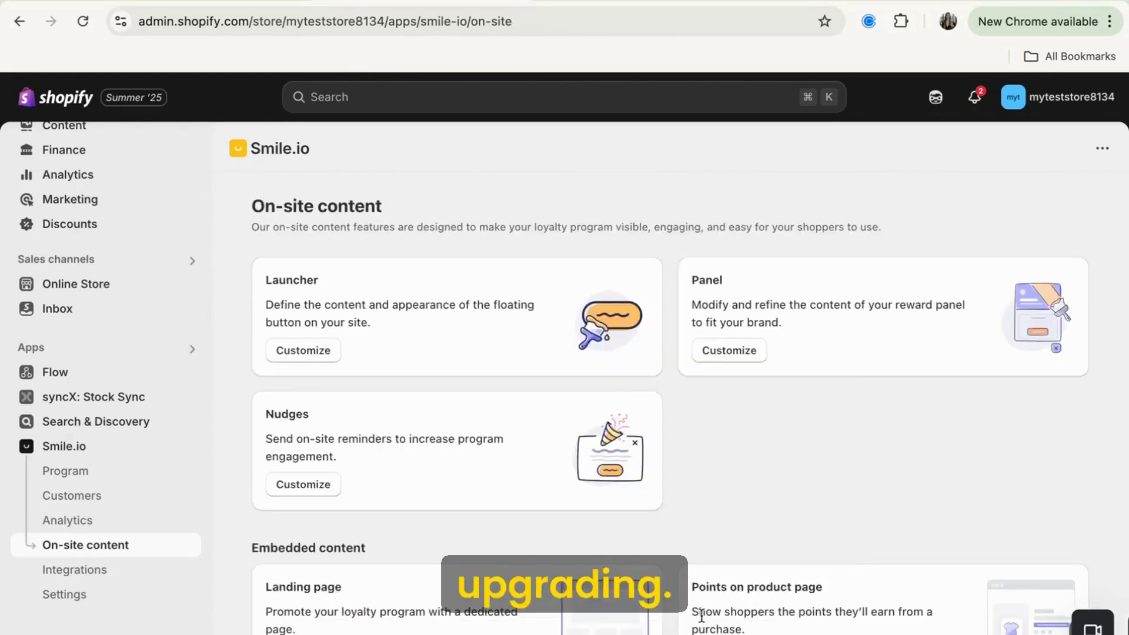
scroll(702, 614, "down", 5)
scroll(701, 615, "down", 2)
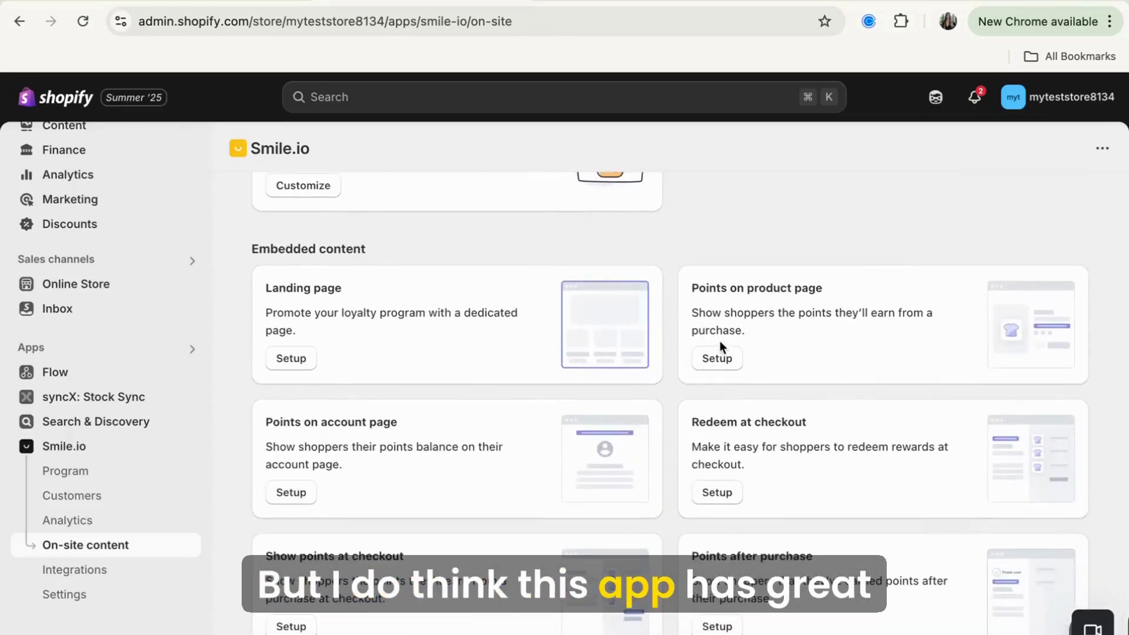
scroll(847, 216, "up", 5)
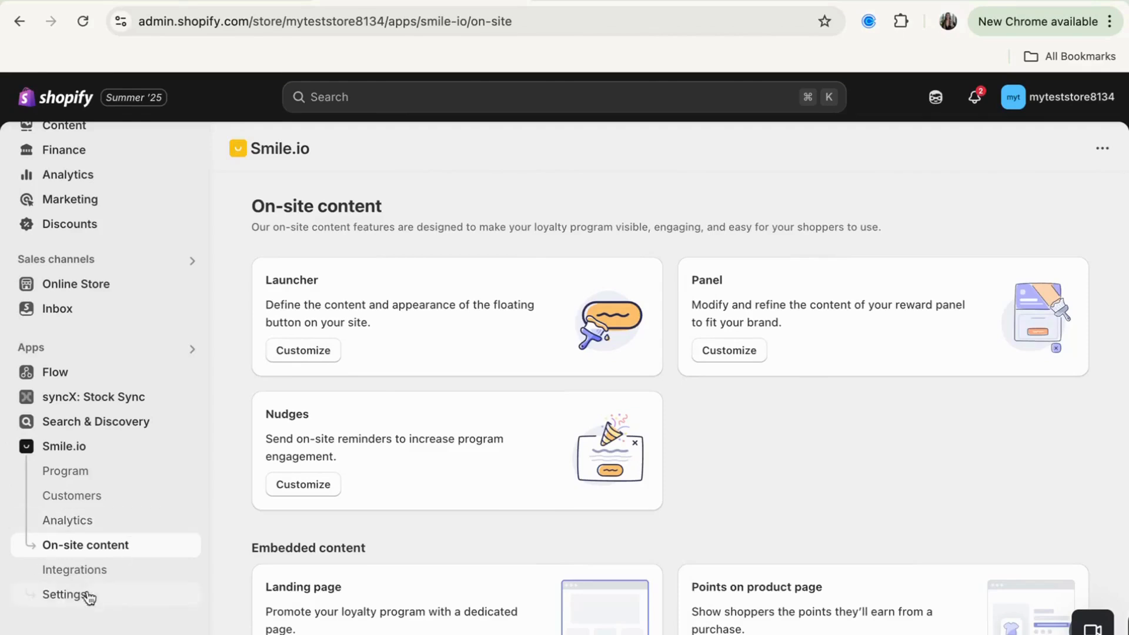
Open the Smile integrations and examine the Klaviyo recommendation, the featured integrations and the remaining app categories.
left_click(121, 575)
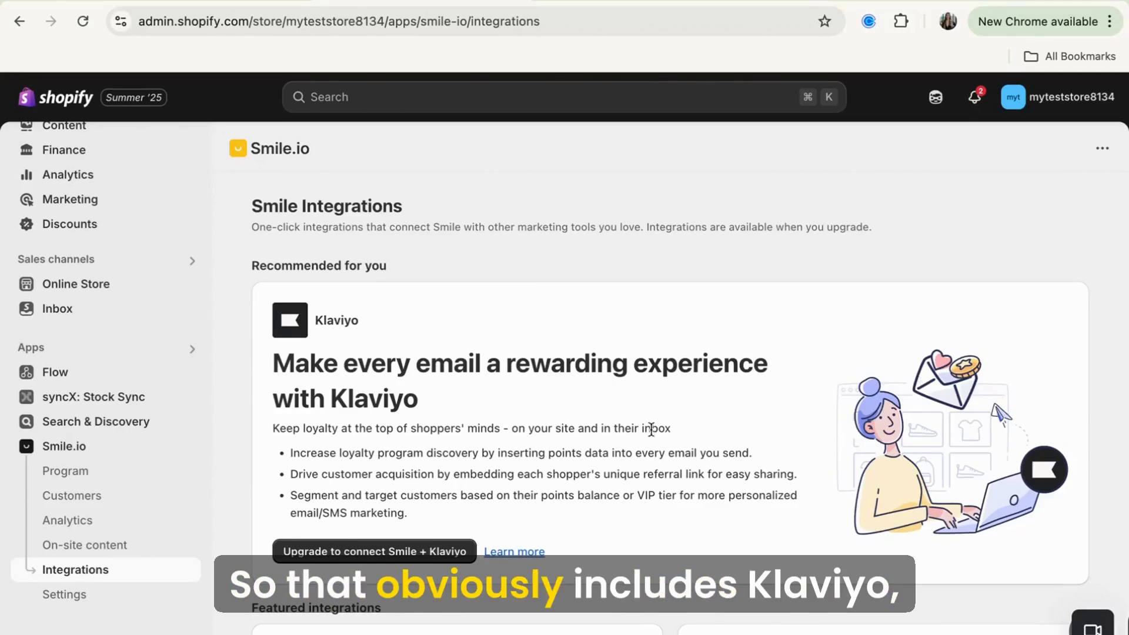
scroll(947, 403, "down", 1)
scroll(947, 404, "down", 5)
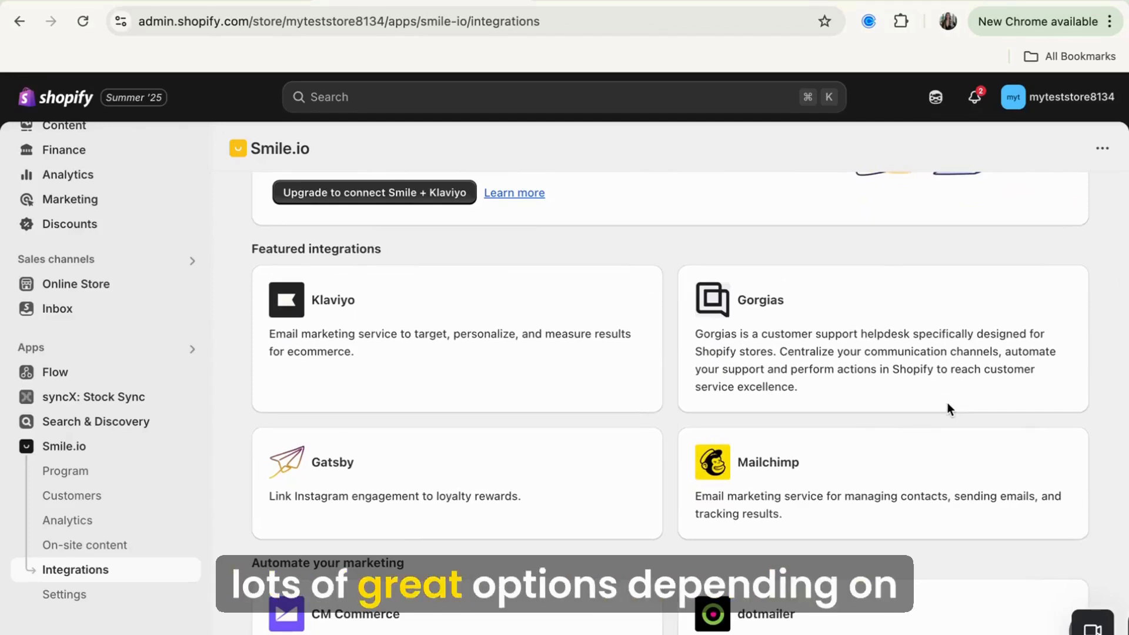
scroll(947, 404, "down", 4)
scroll(947, 405, "down", 7)
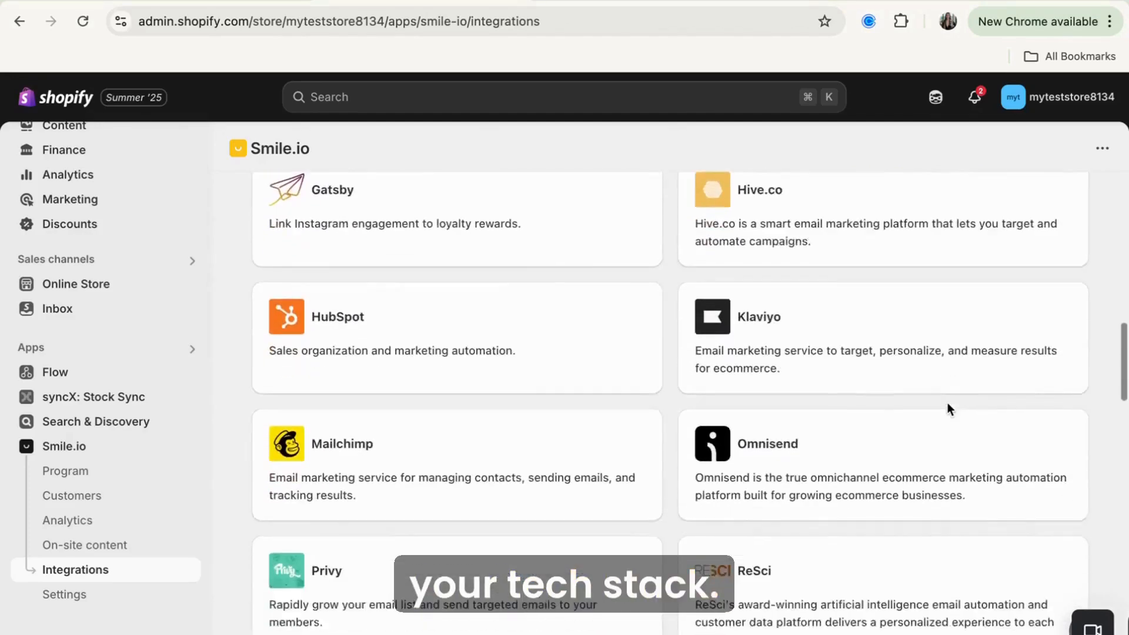
scroll(947, 403, "down", 7)
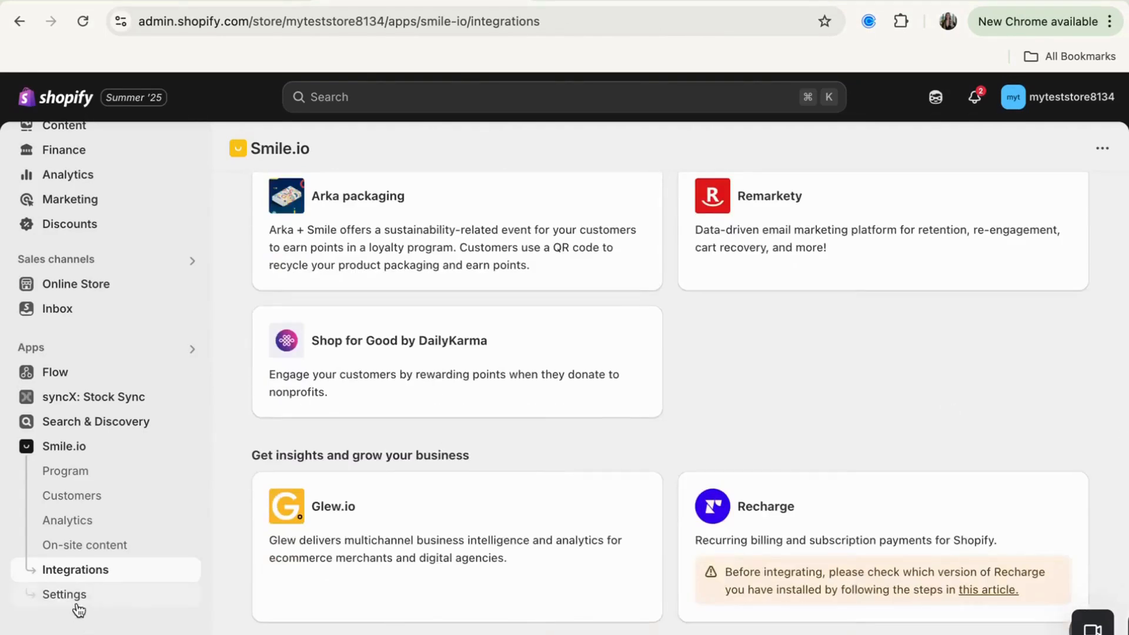
Open the Smile.io settings and examine the general store details and the billing plan details with current order usage.
left_click(64, 594)
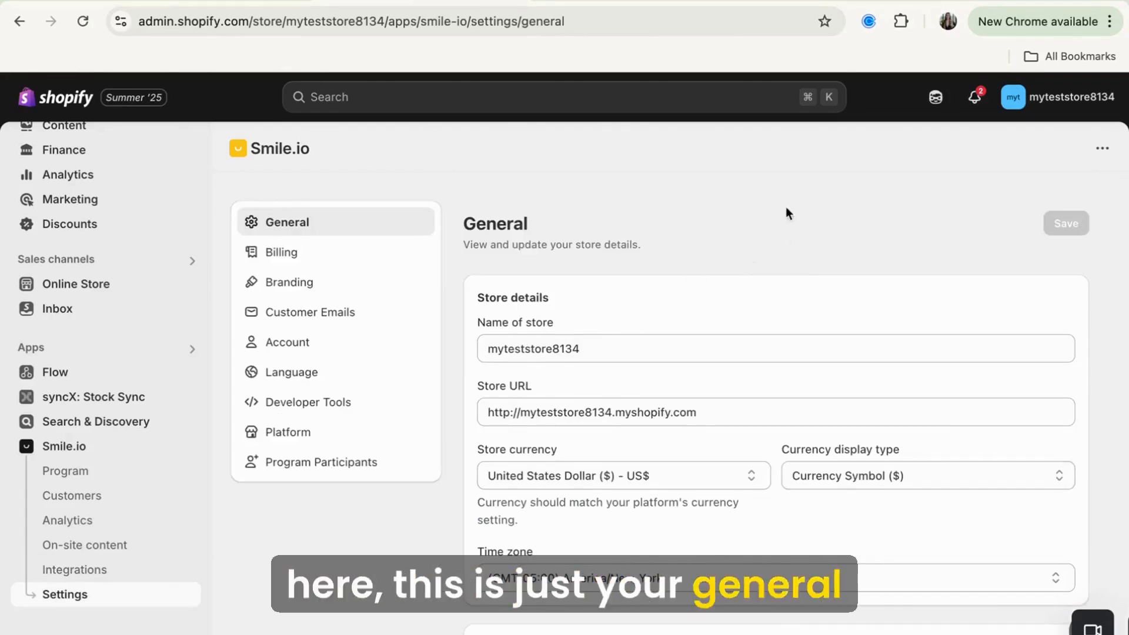
left_click(328, 264)
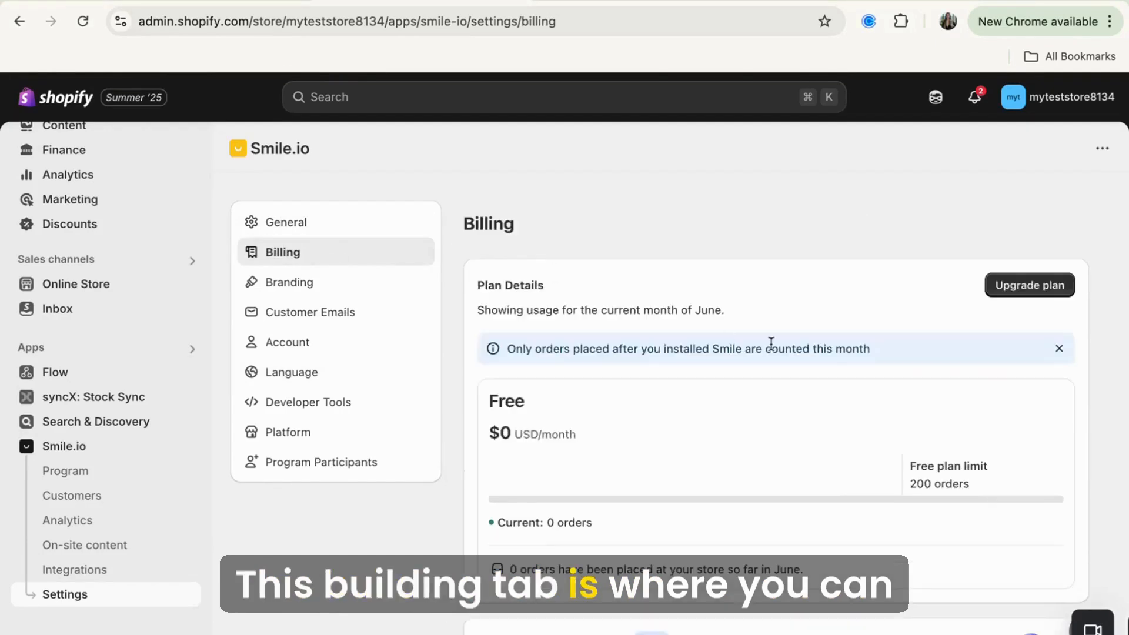
scroll(740, 483, "down", 2)
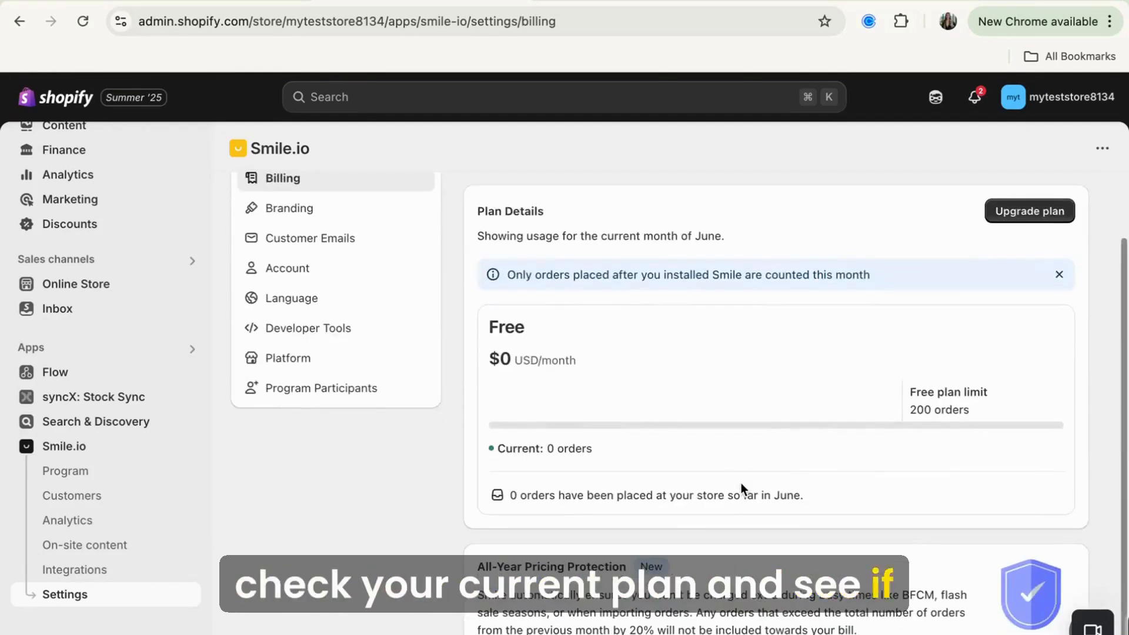
scroll(741, 482, "up", 2)
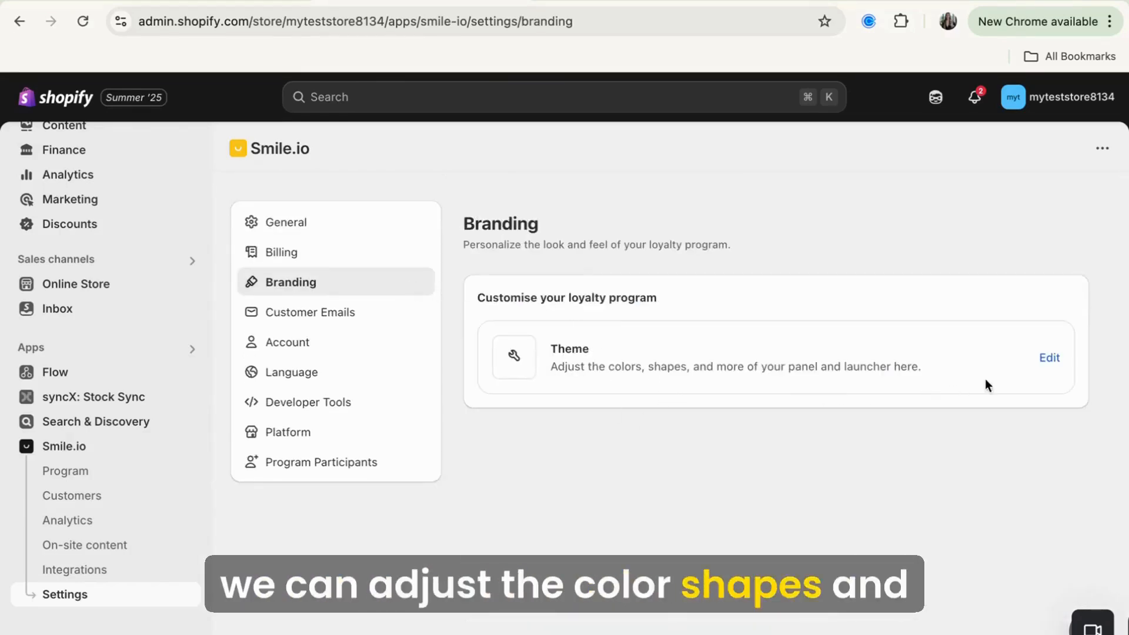
Open the branding theme for editing and examine its color settings and the placement options for the panel and launcher.
left_click(1049, 357)
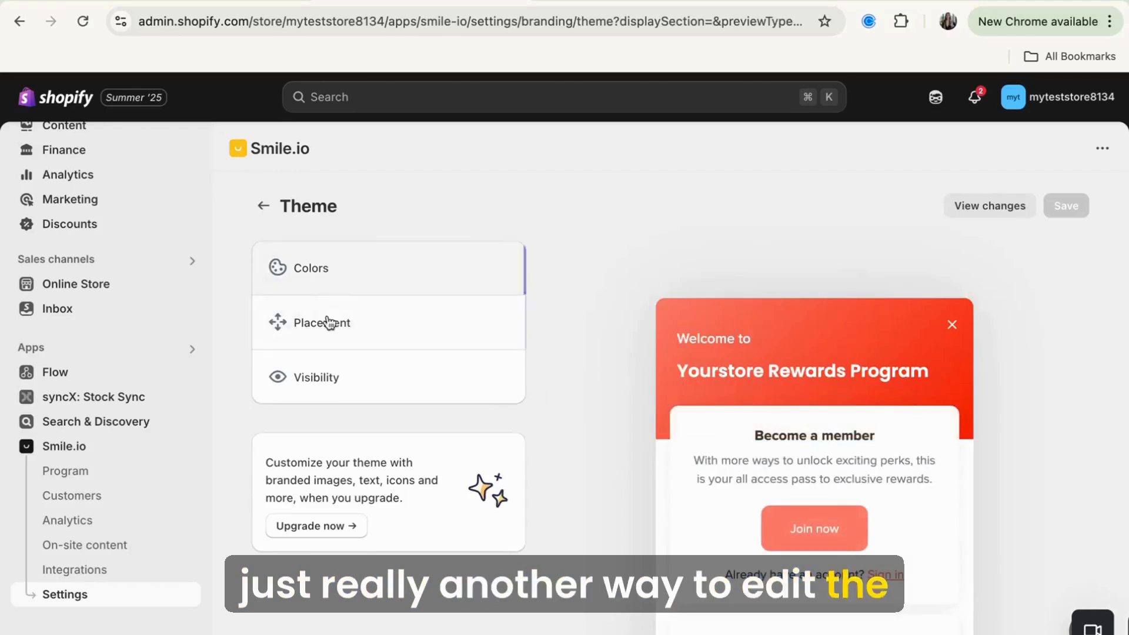
left_click(359, 283)
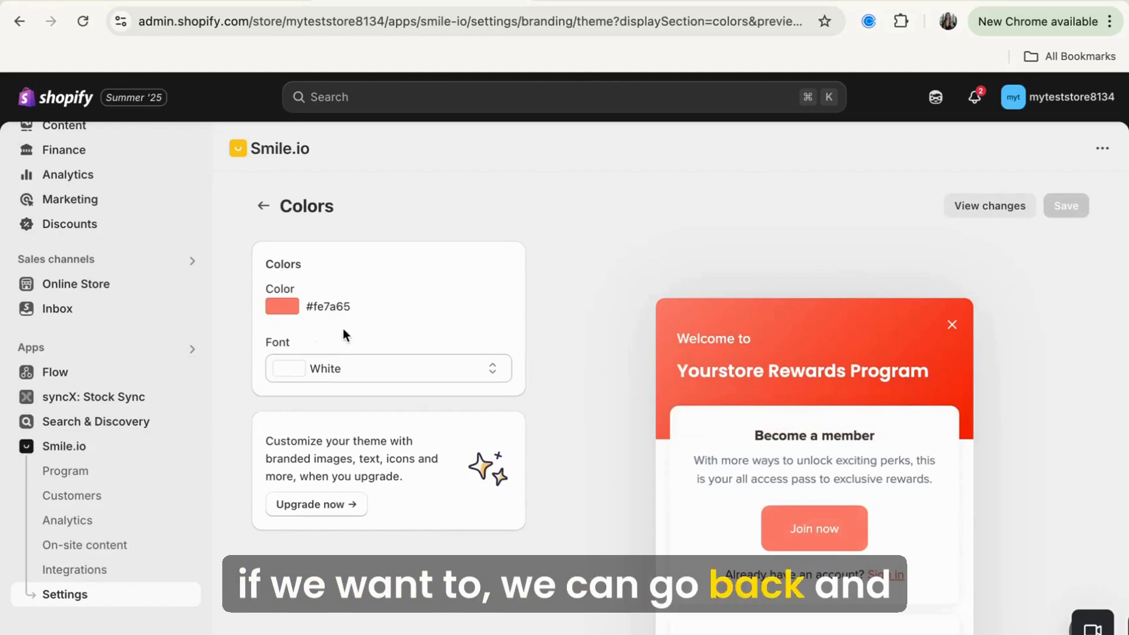
left_click(262, 205)
left_click(325, 324)
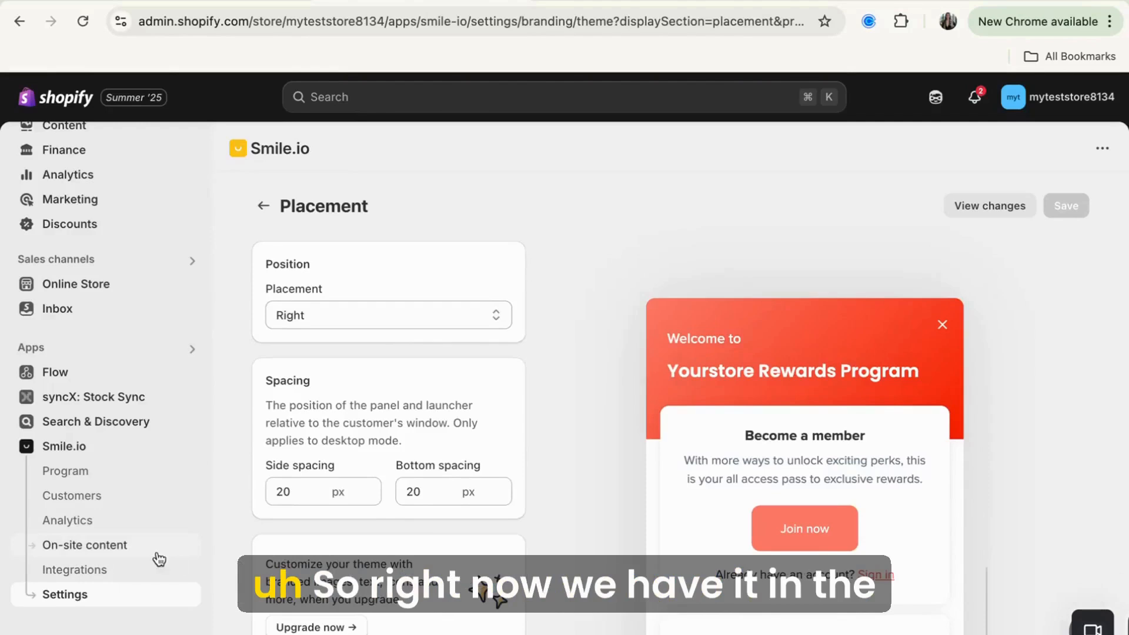
left_click(432, 308)
left_click(432, 308)
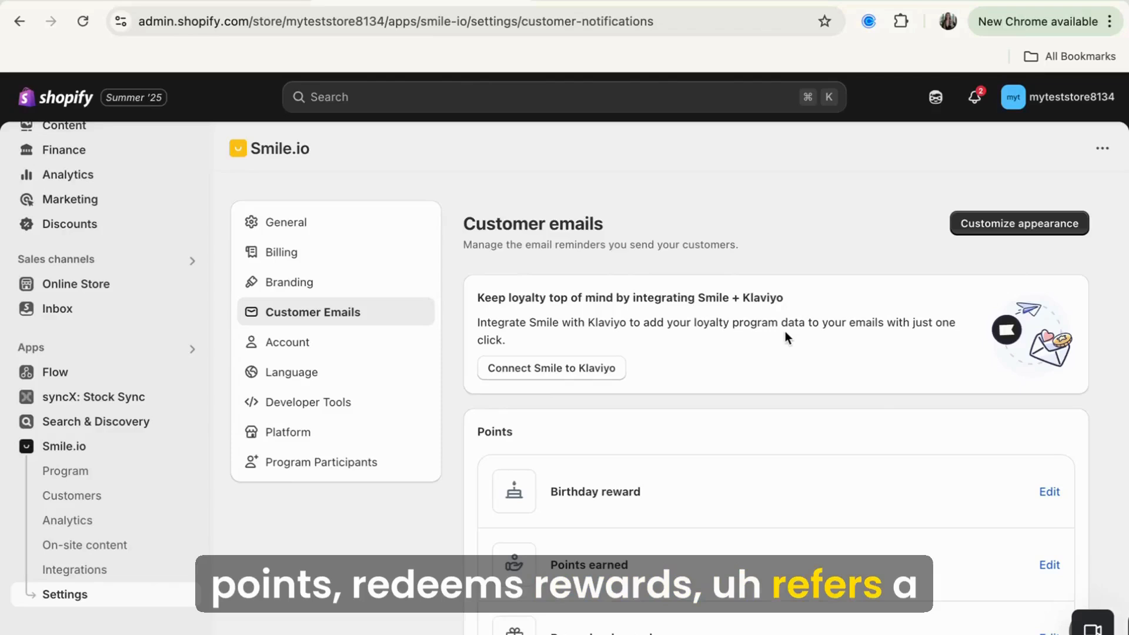
Check the appearance customization offered for customer emails and return to the customer email settings.
left_click(1017, 222)
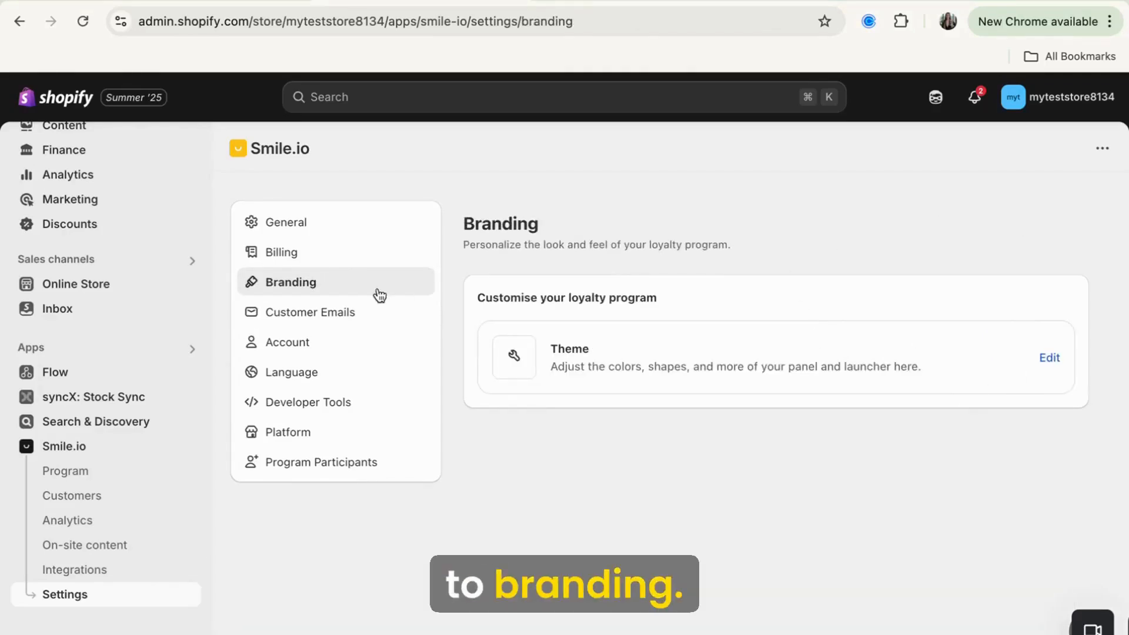
left_click(327, 317)
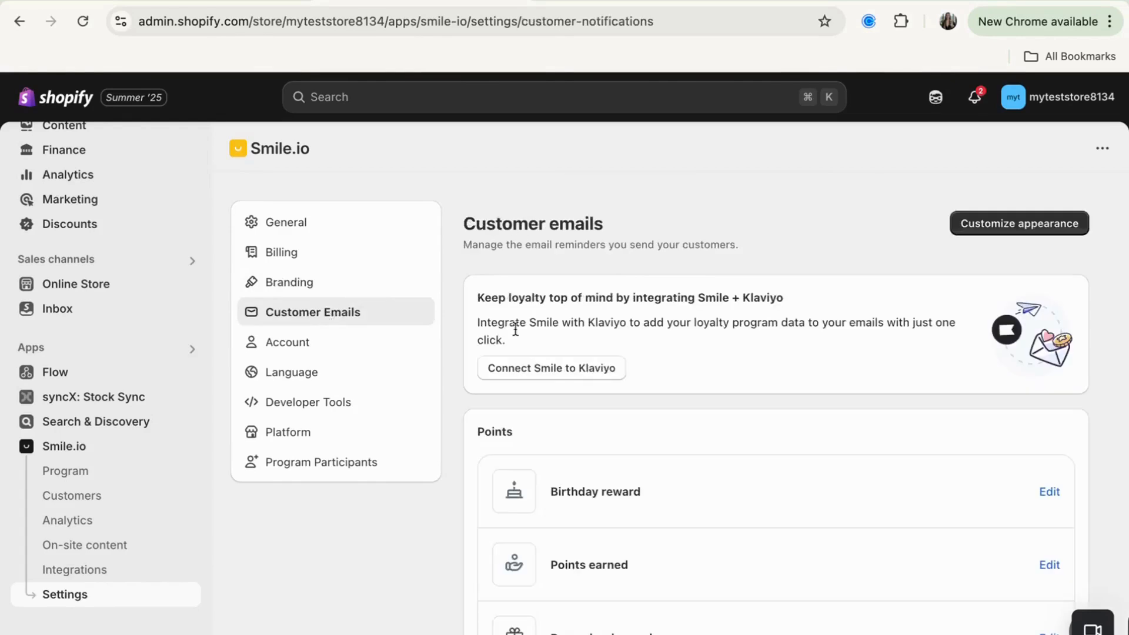